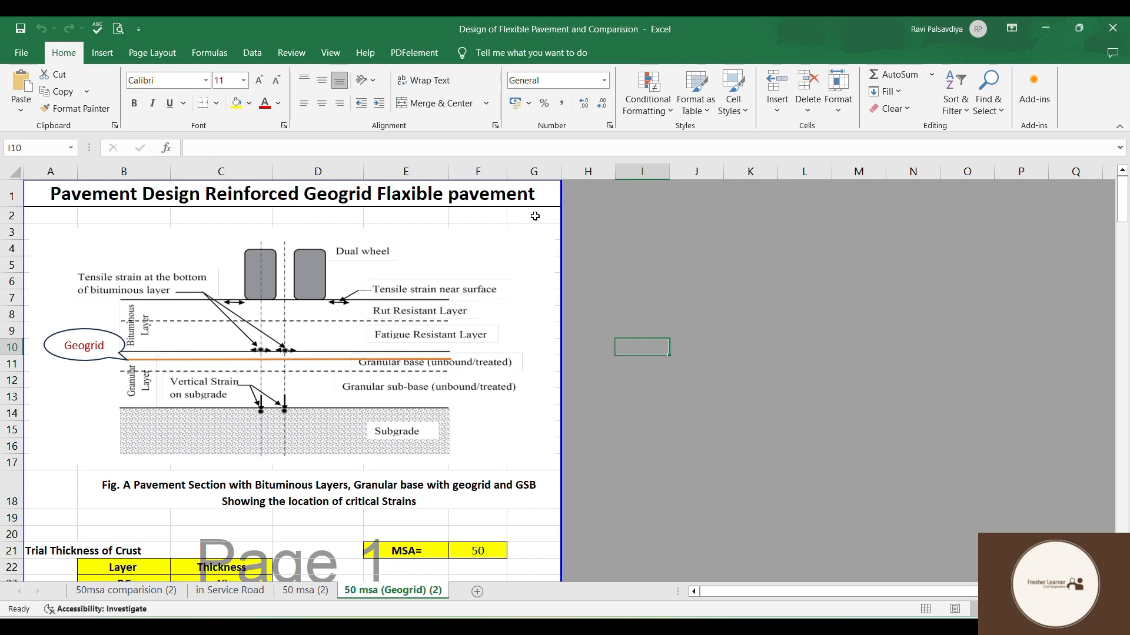
Review the geogrid-reinforced pavement section figure, the trial crust layer thicknesses and the MSA value.
scroll(161, 357, "down", 1)
scroll(162, 357, "up", 1)
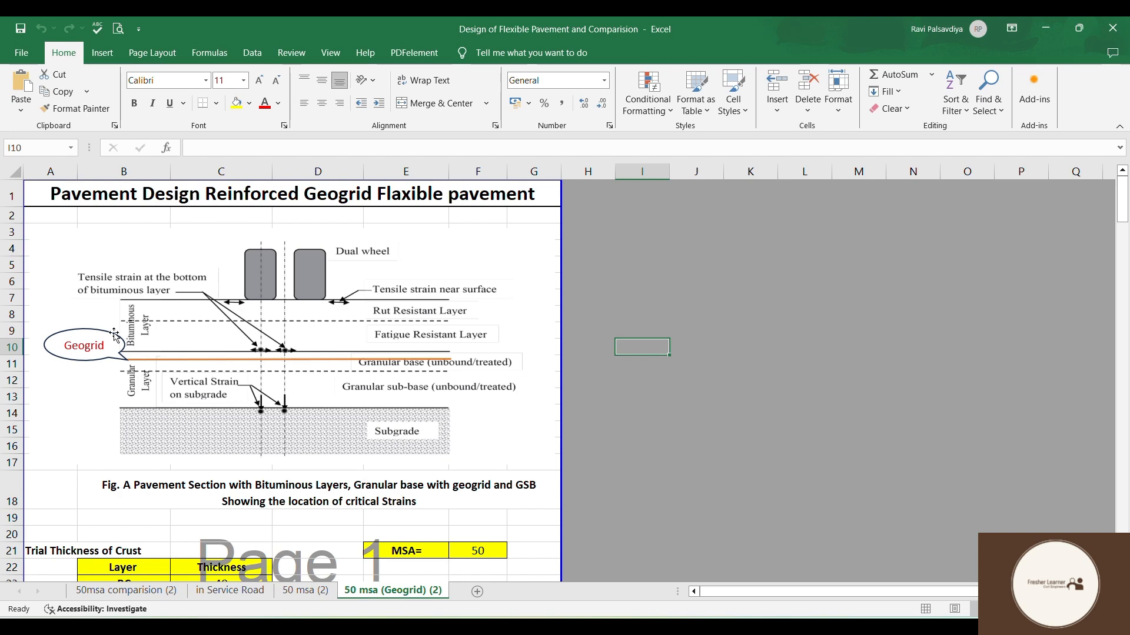
scroll(134, 289, "down", 1)
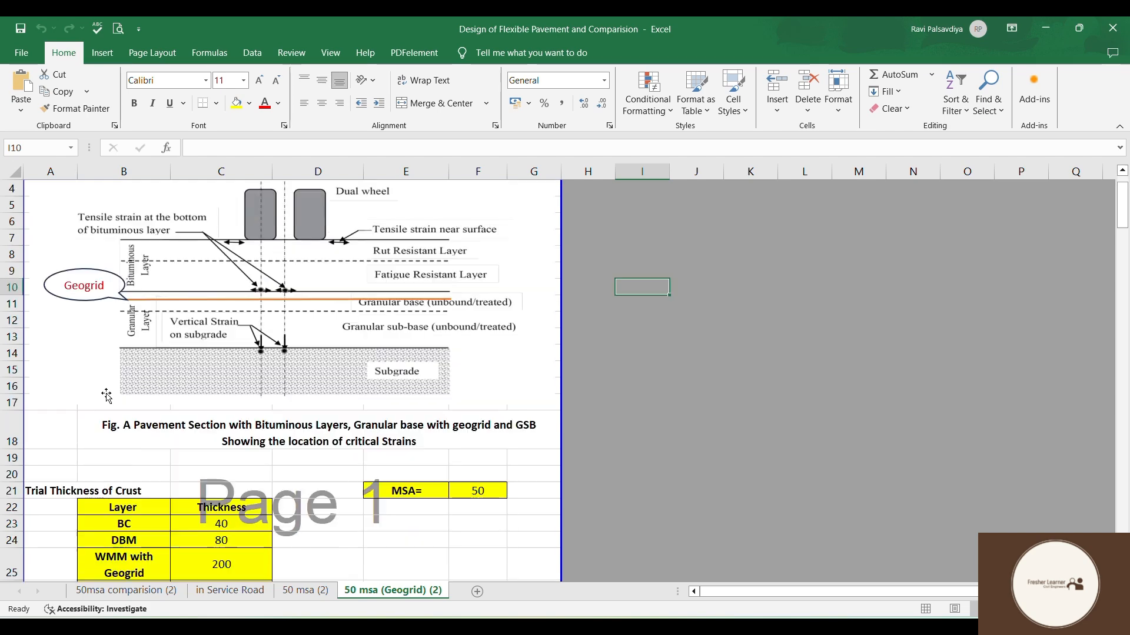
left_click(82, 430)
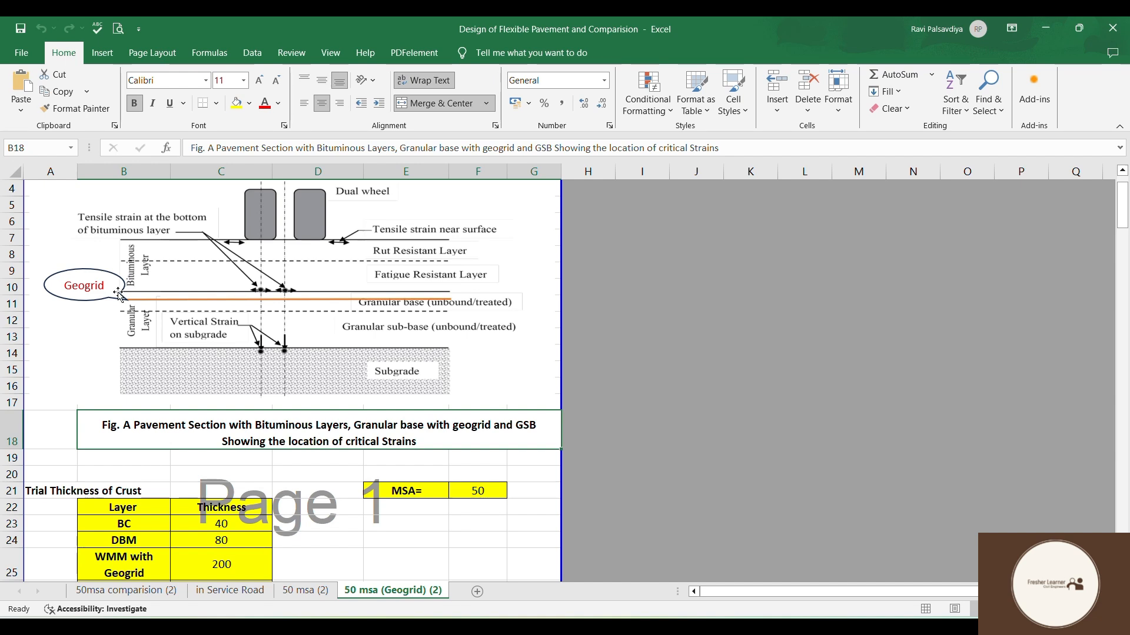
scroll(130, 304, "down", 1)
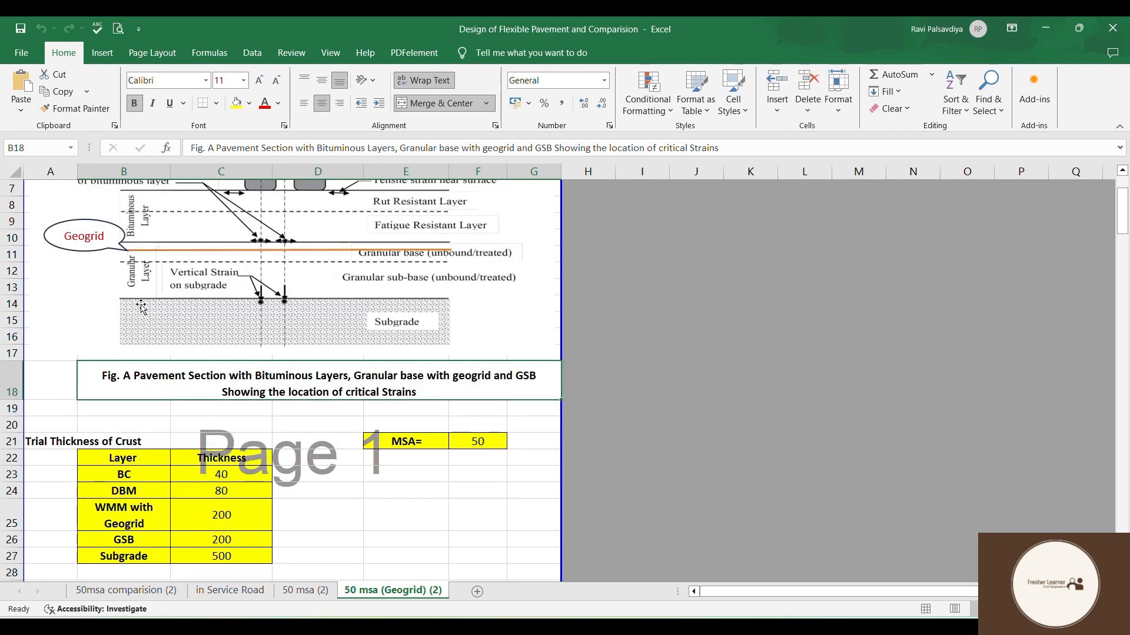
scroll(144, 314, "up", 1)
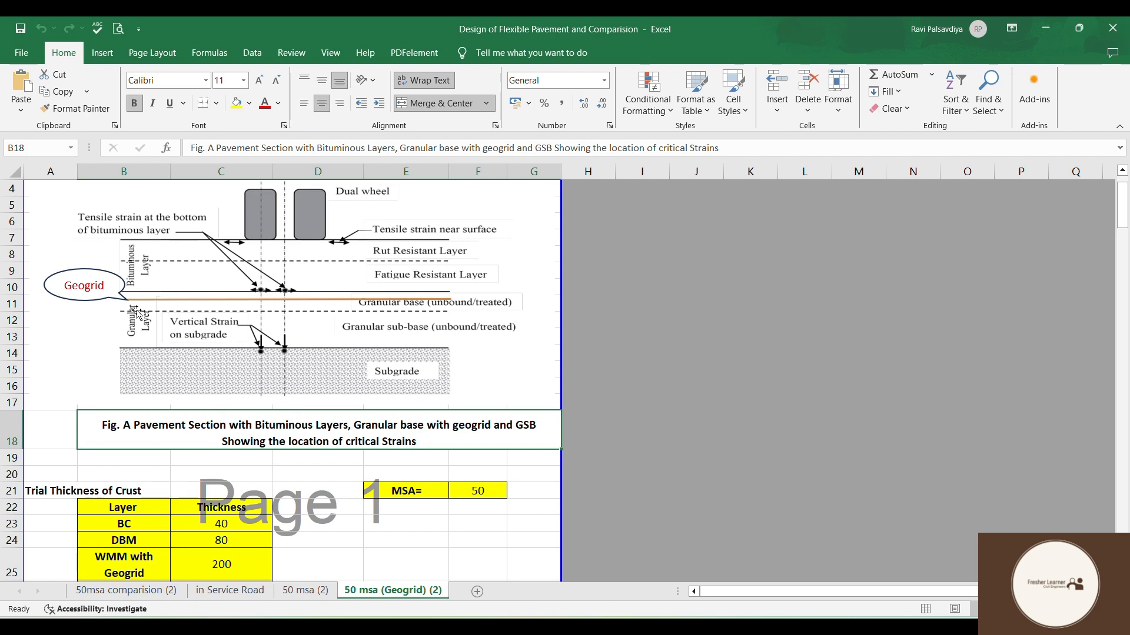
scroll(150, 314, "down", 1)
scroll(154, 315, "down", 2)
left_click(79, 344)
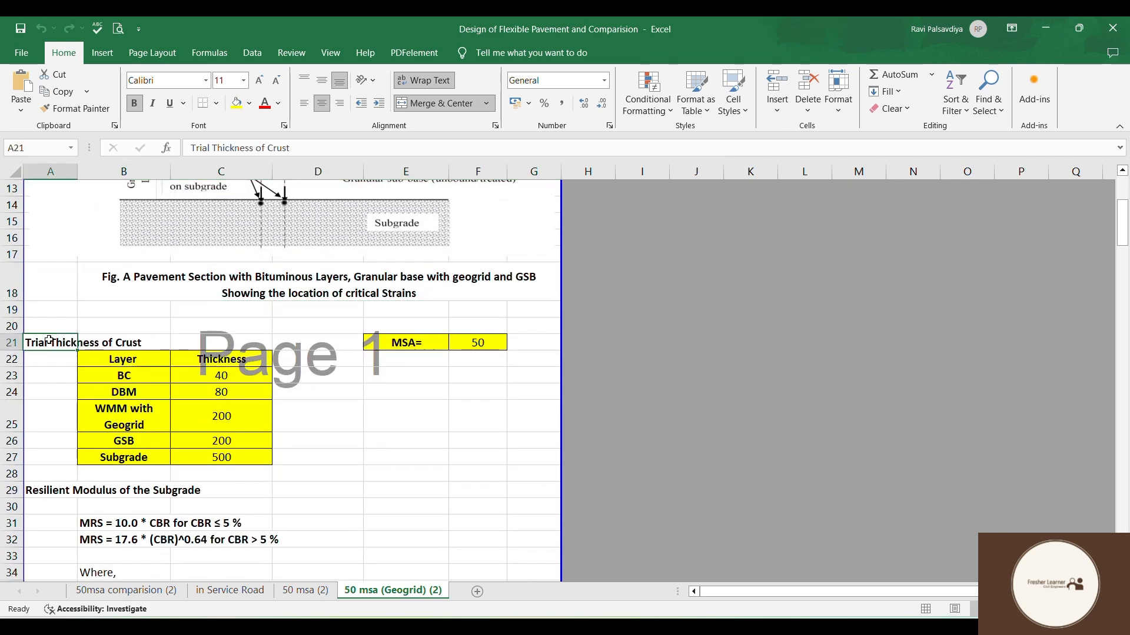
left_click(480, 345)
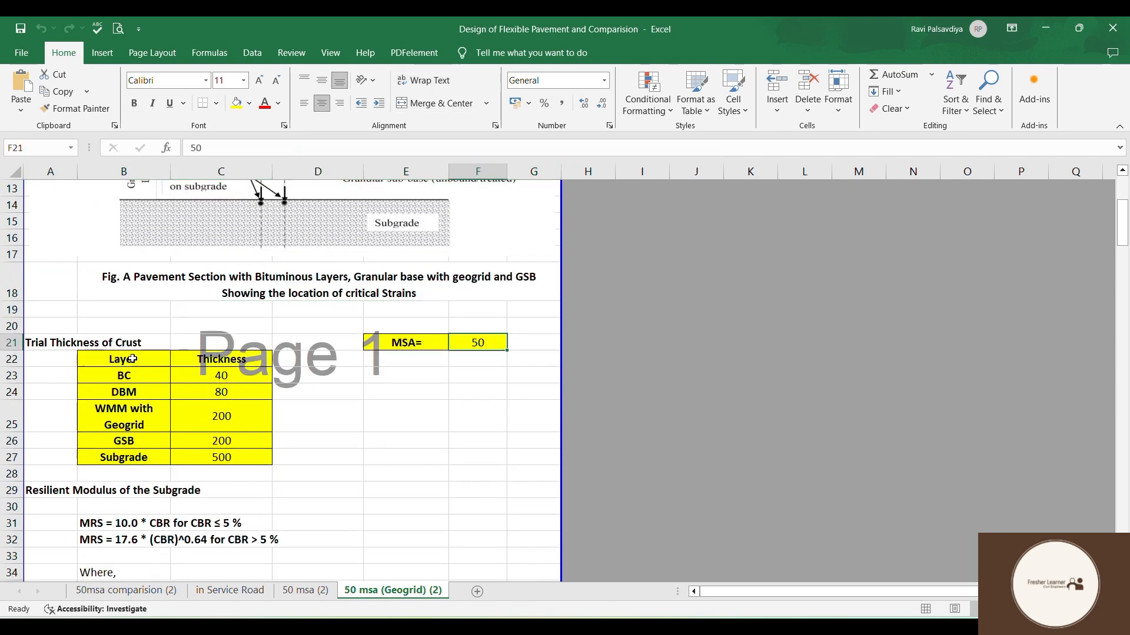
left_click(207, 378)
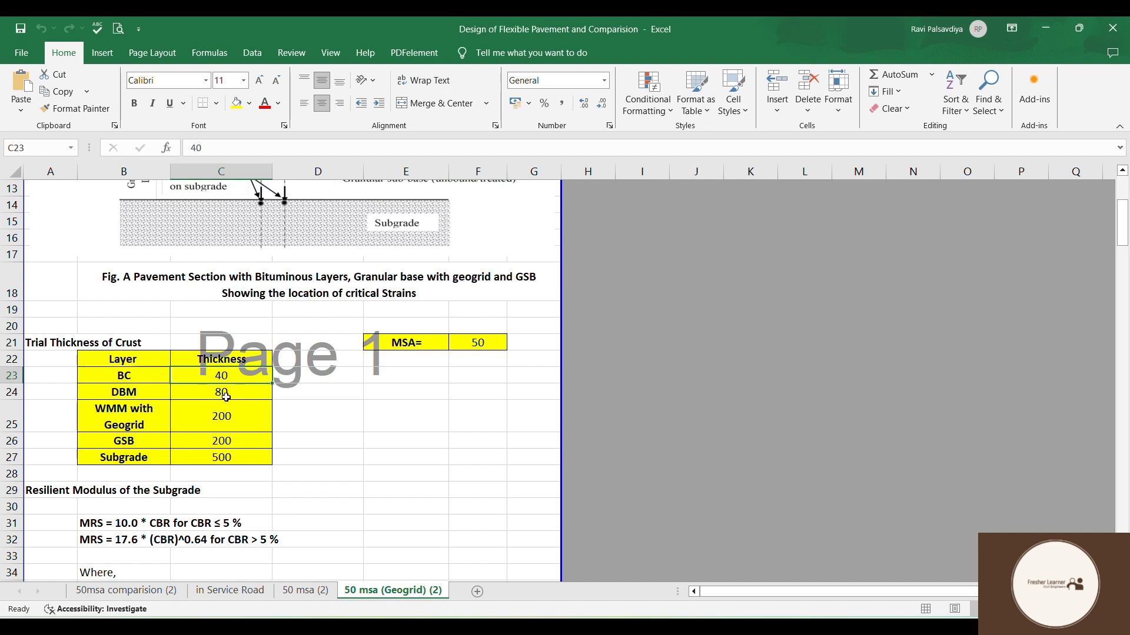
left_click(234, 419)
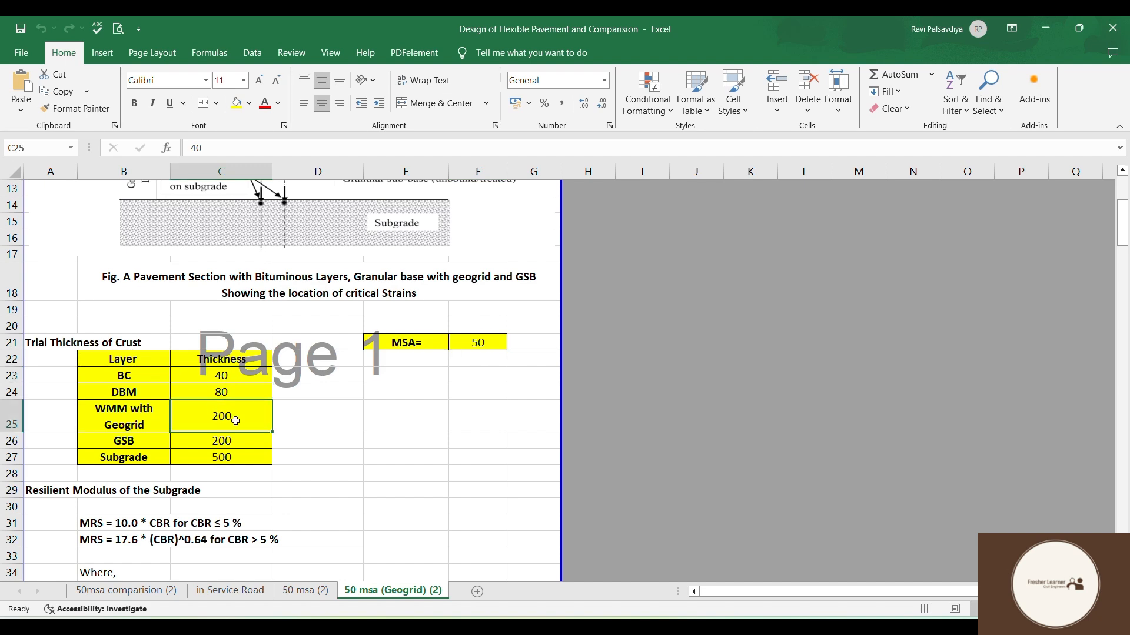
left_click(234, 458)
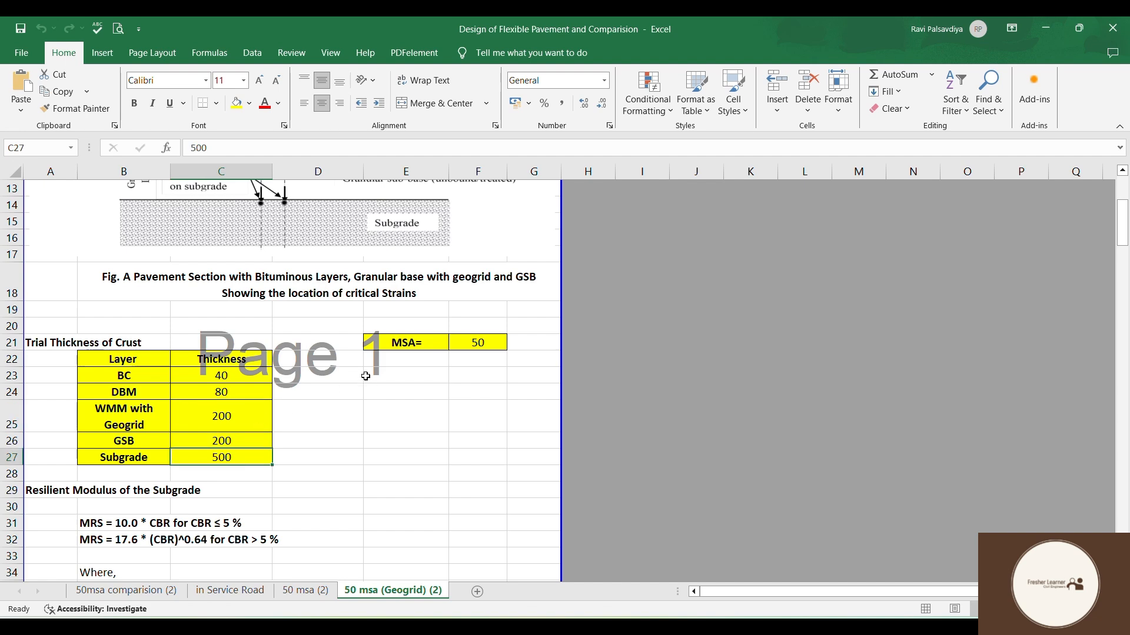
left_click(405, 376)
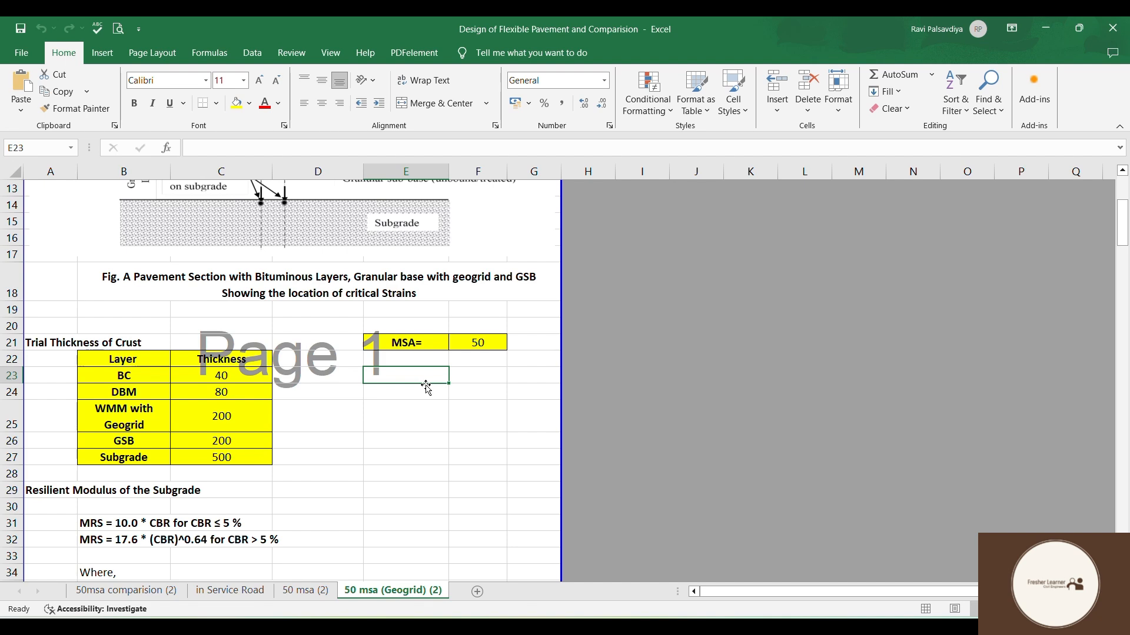
type("50")
key("Return")
type(".")
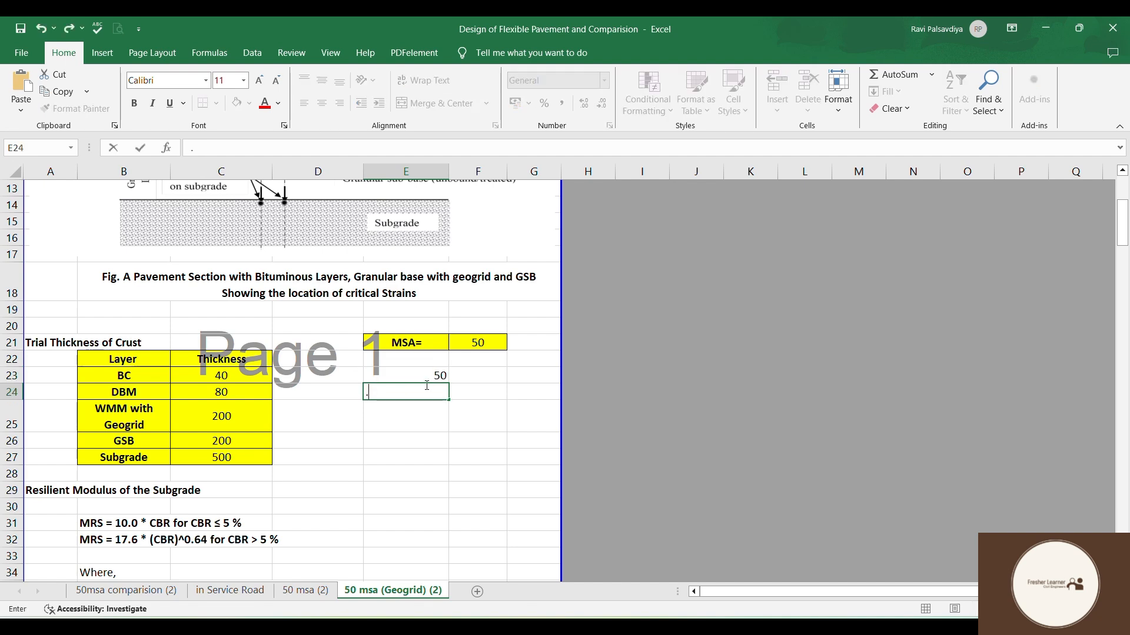
key("Escape")
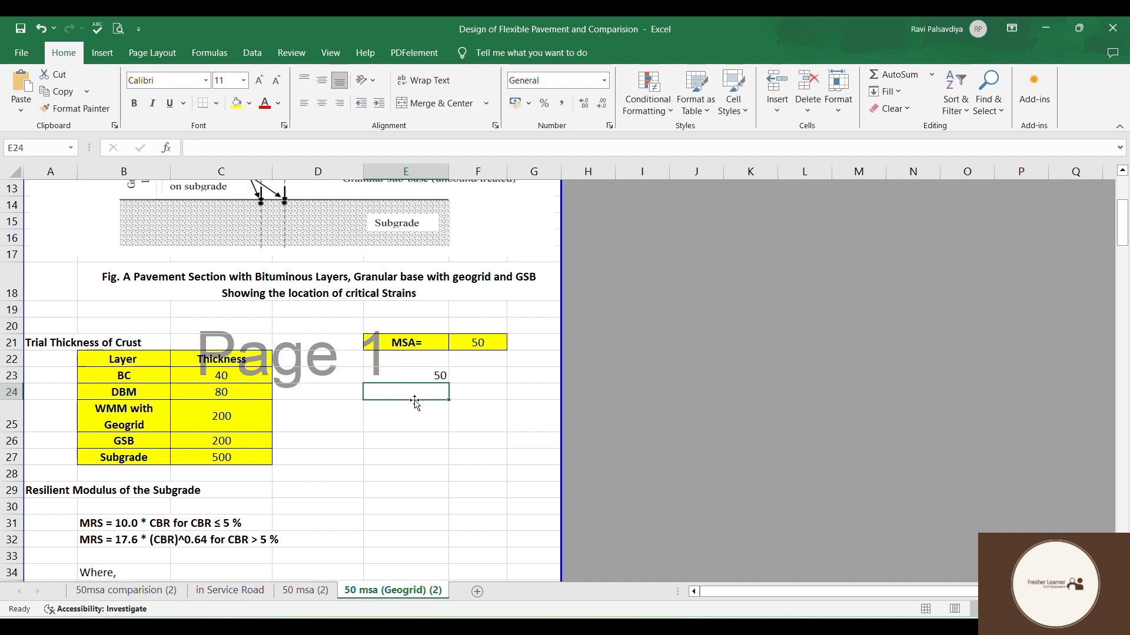
Copy the five layer thicknesses C23:C27 from the 50 msa (2) sheet into the 50 msa (Geogrid) (2) sheet starting at E23.
left_click(312, 591)
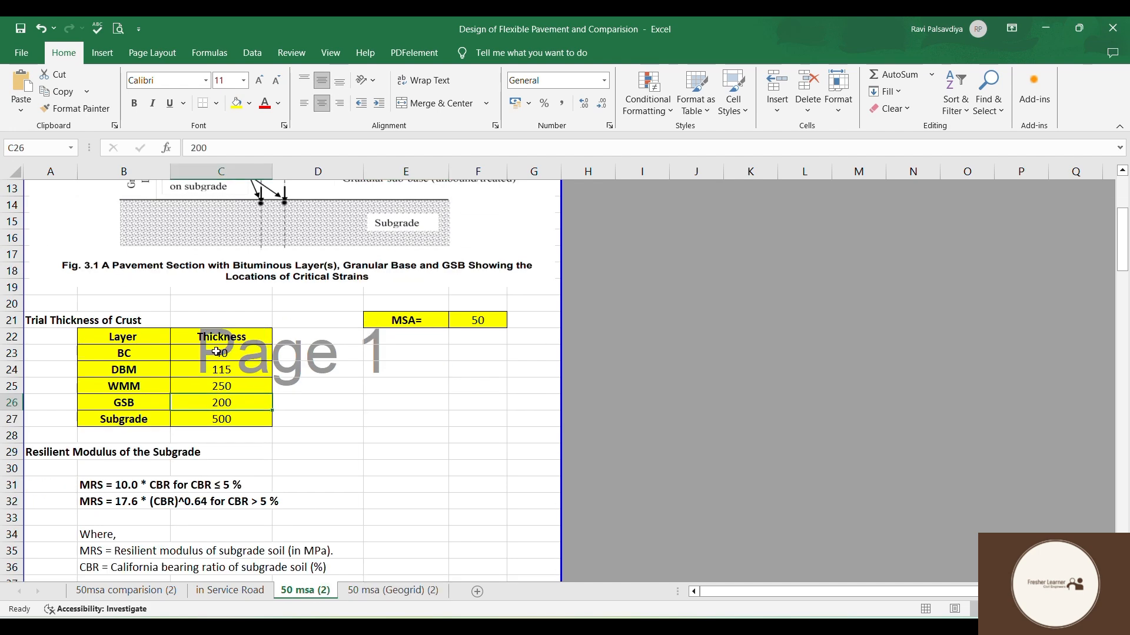
left_click_drag(217, 351, 213, 413)
key("ctrl+c")
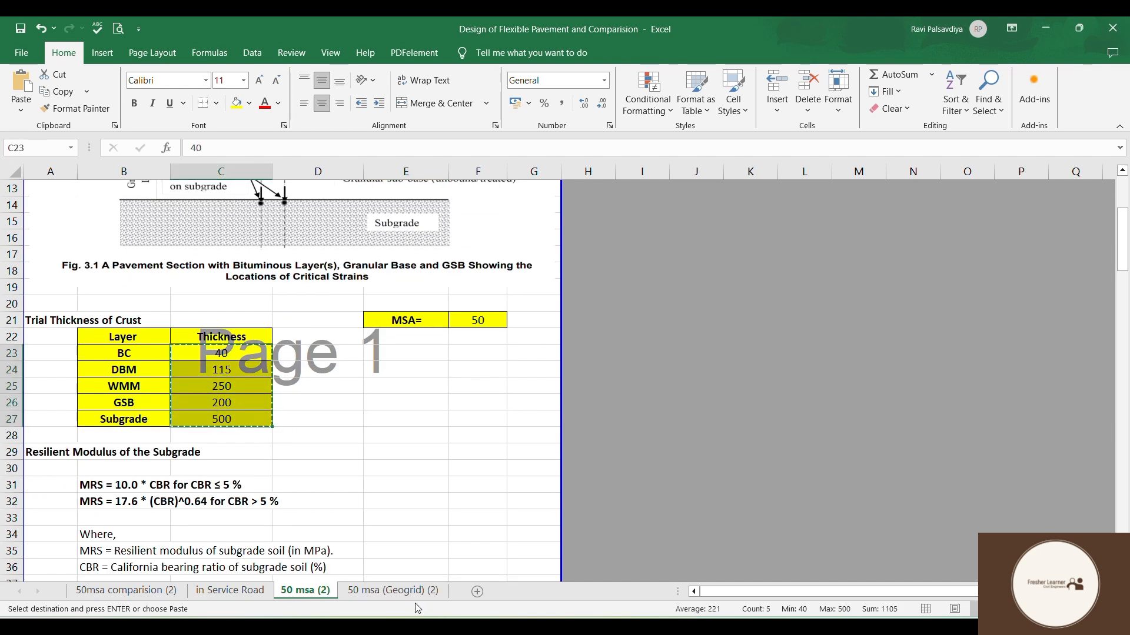
left_click(393, 590)
left_click(423, 377)
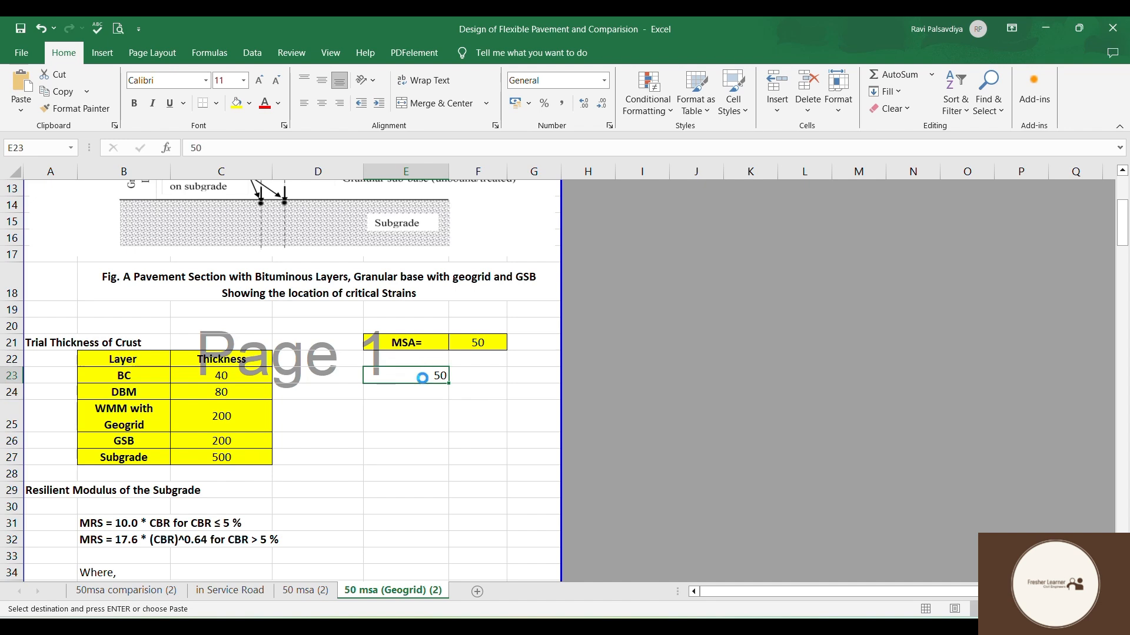
key("ctrl+v")
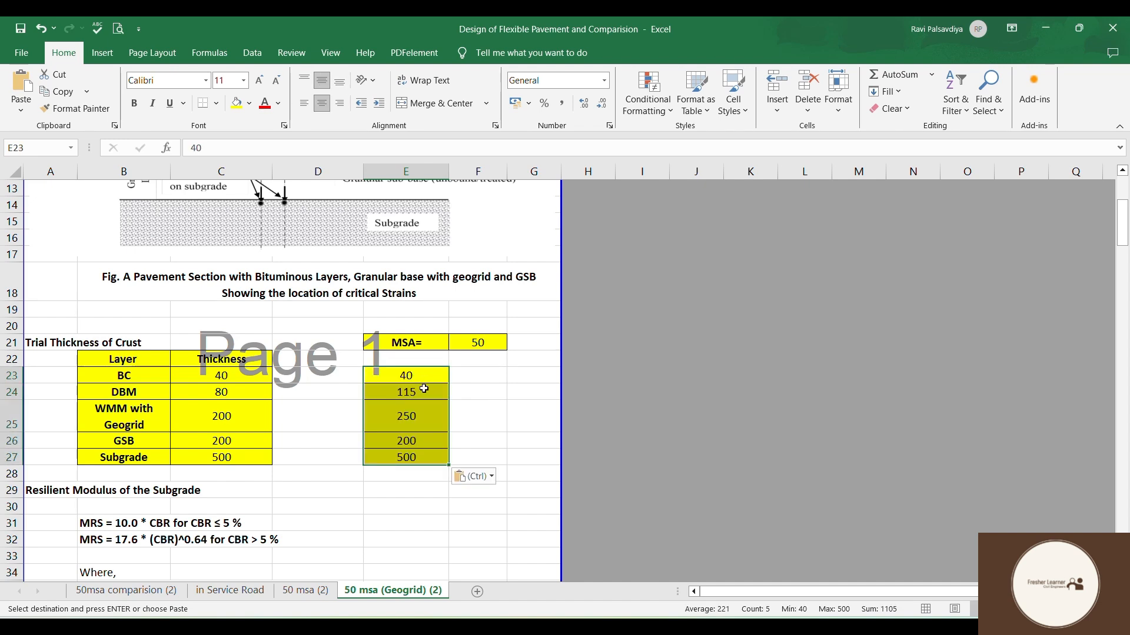
Compare the DBM and WMM thicknesses of the geogrid design with the copied conventional thicknesses.
scroll(404, 378, "down", 1)
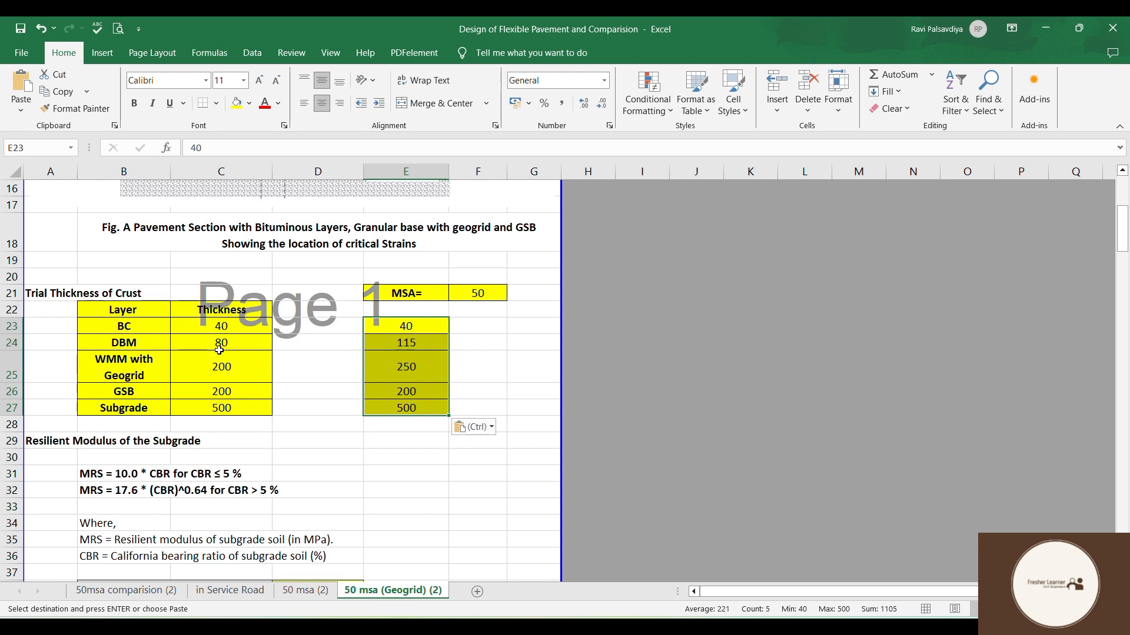
left_click_drag(214, 345, 359, 339)
left_click(403, 341)
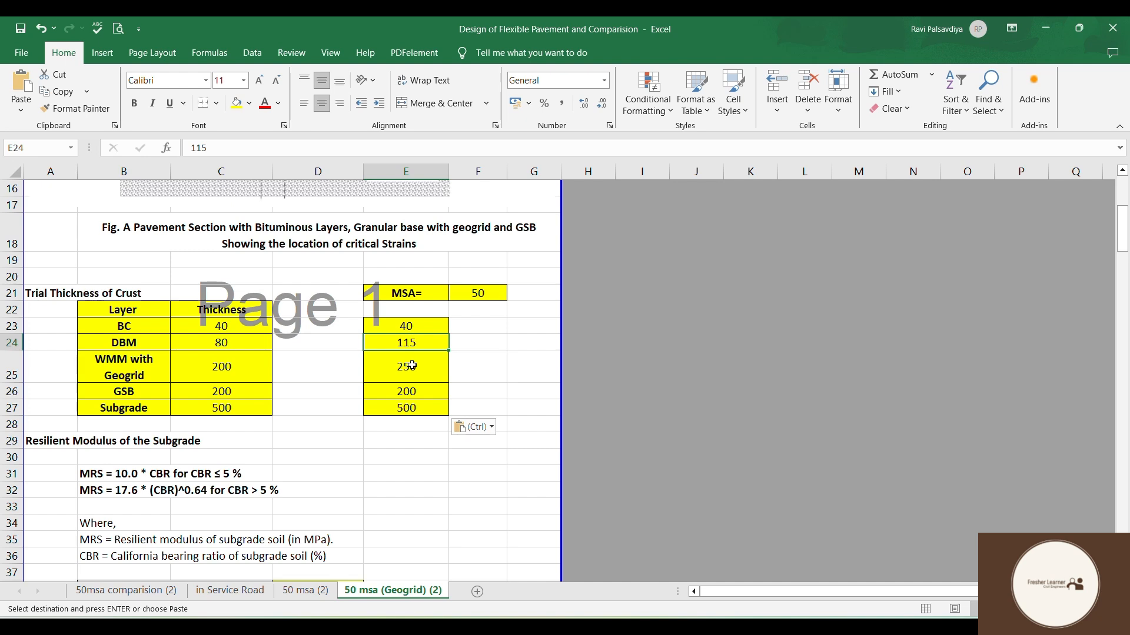
left_click(227, 345)
left_click(405, 369)
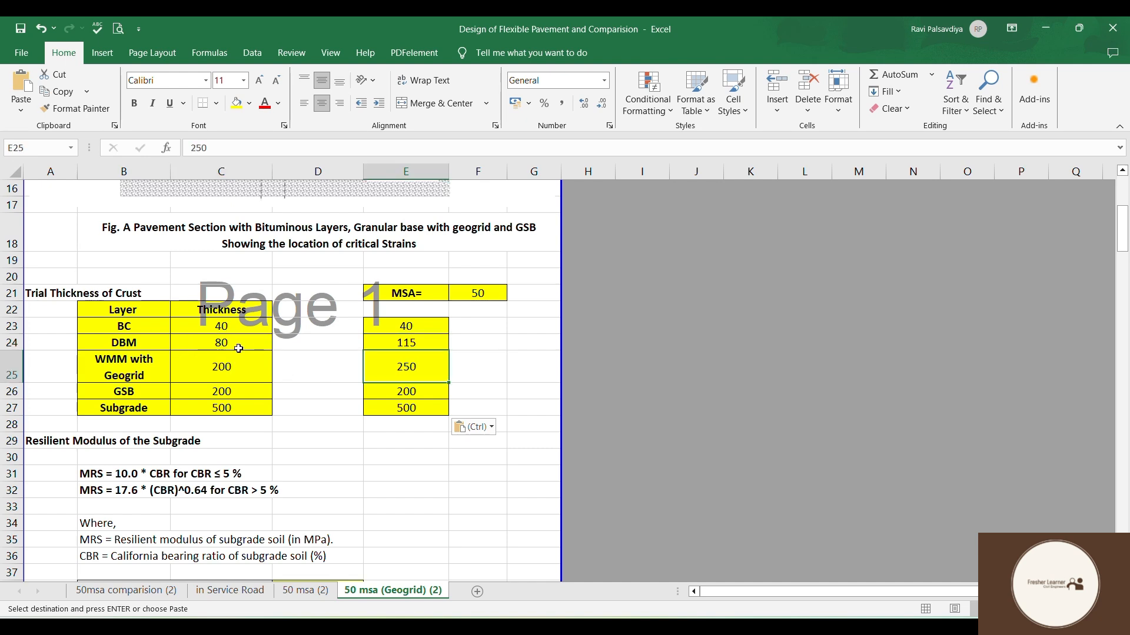
Review the subgrade resilient modulus formulas, the effective CBR and the resulting MRS calculation.
scroll(177, 353, "down", 2)
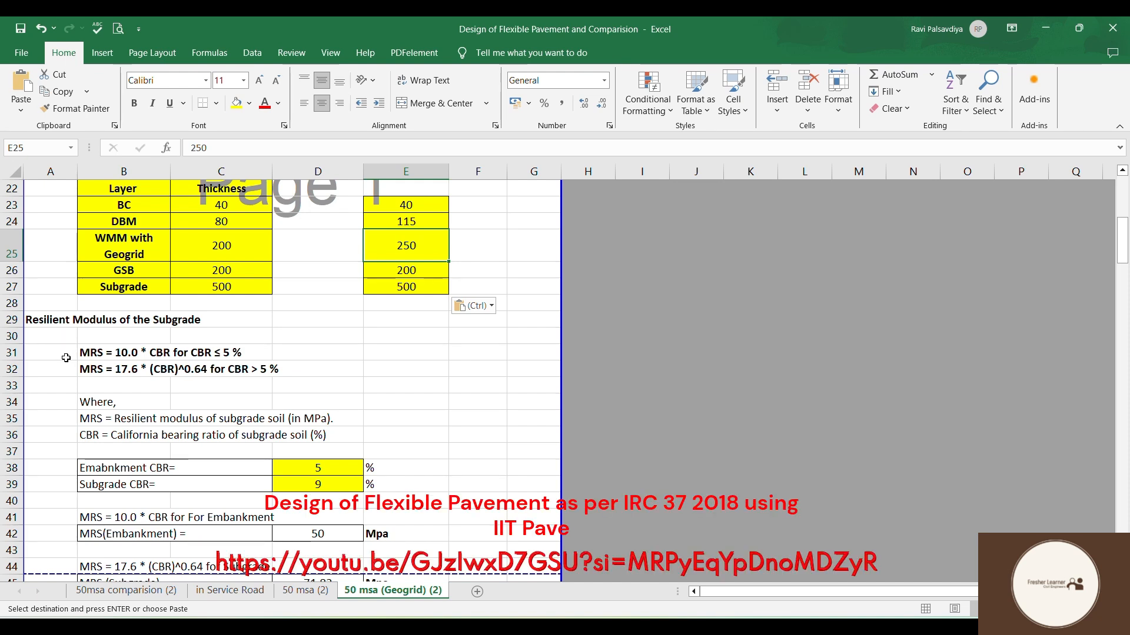
scroll(69, 353, "down", 1)
scroll(90, 301, "down", 1)
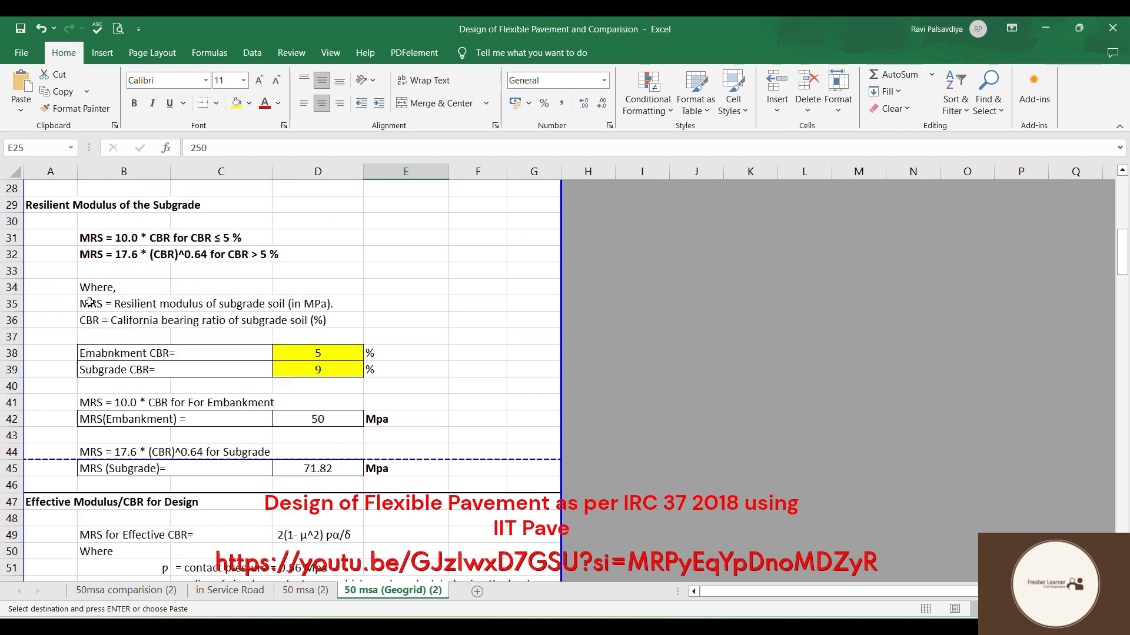
left_click(93, 240)
left_click(94, 256)
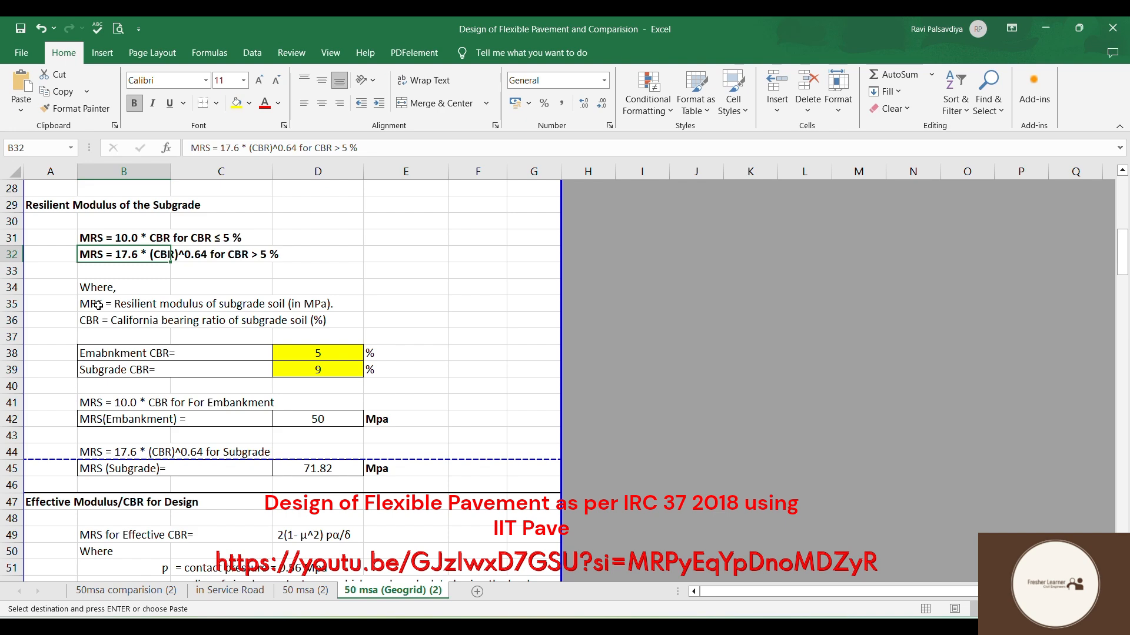
scroll(100, 312, "down", 13)
scroll(105, 324, "down", 4)
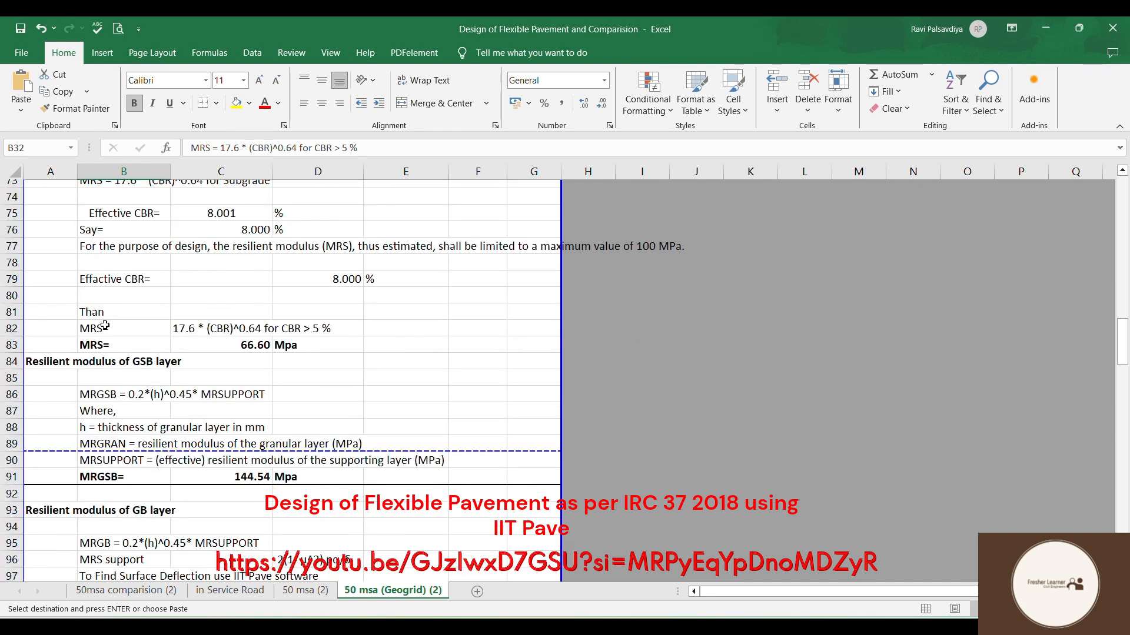
left_click(112, 234)
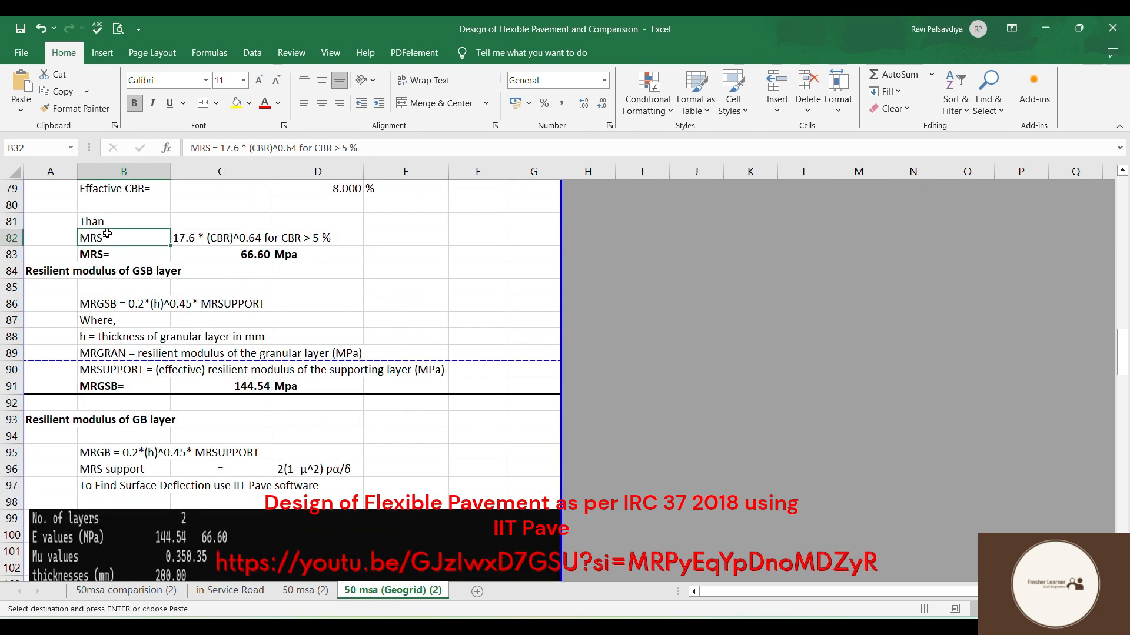
Examine the resilient modulus section for the GSB layer, including its MRGSB formula, the supporting MRS cell and the result cell.
left_click(45, 274)
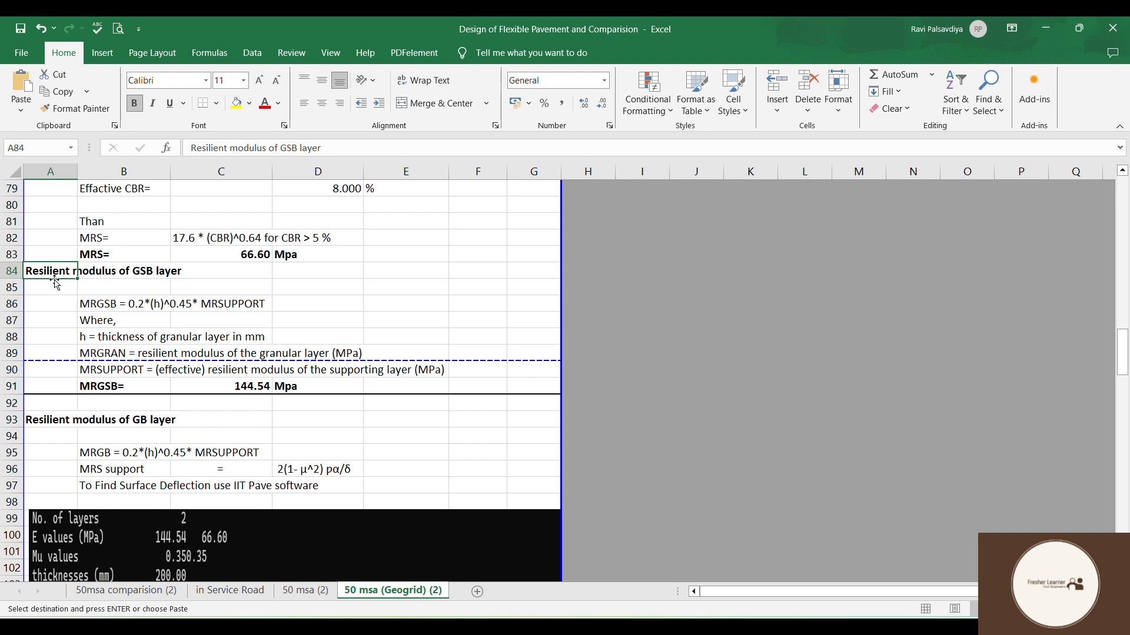
left_click(89, 305)
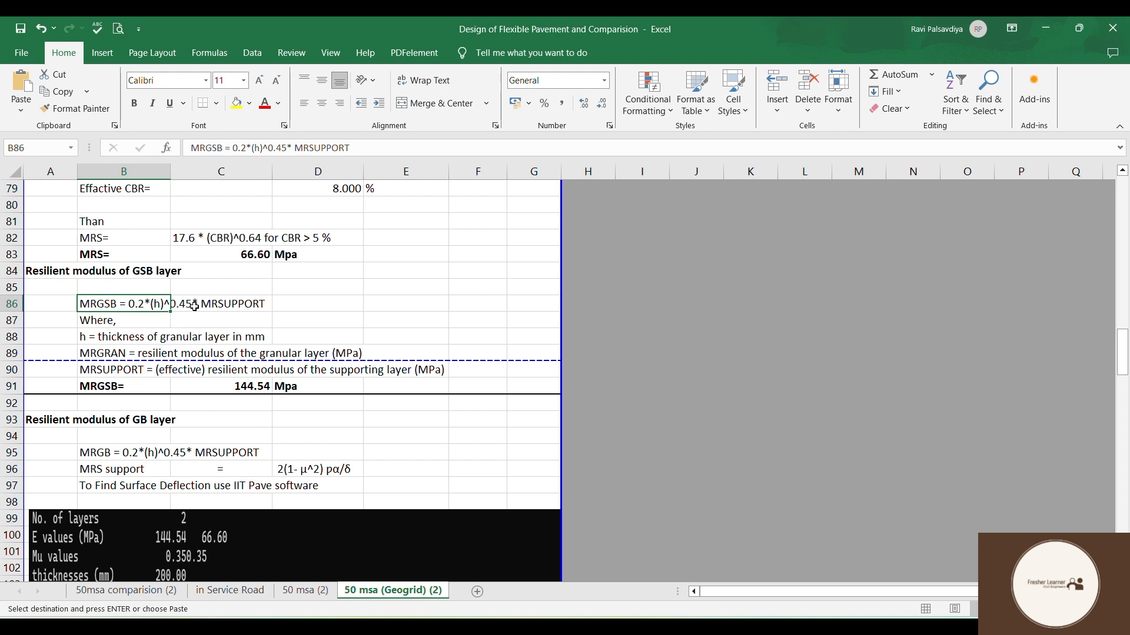
left_click(253, 254)
scroll(118, 297, "down", 1)
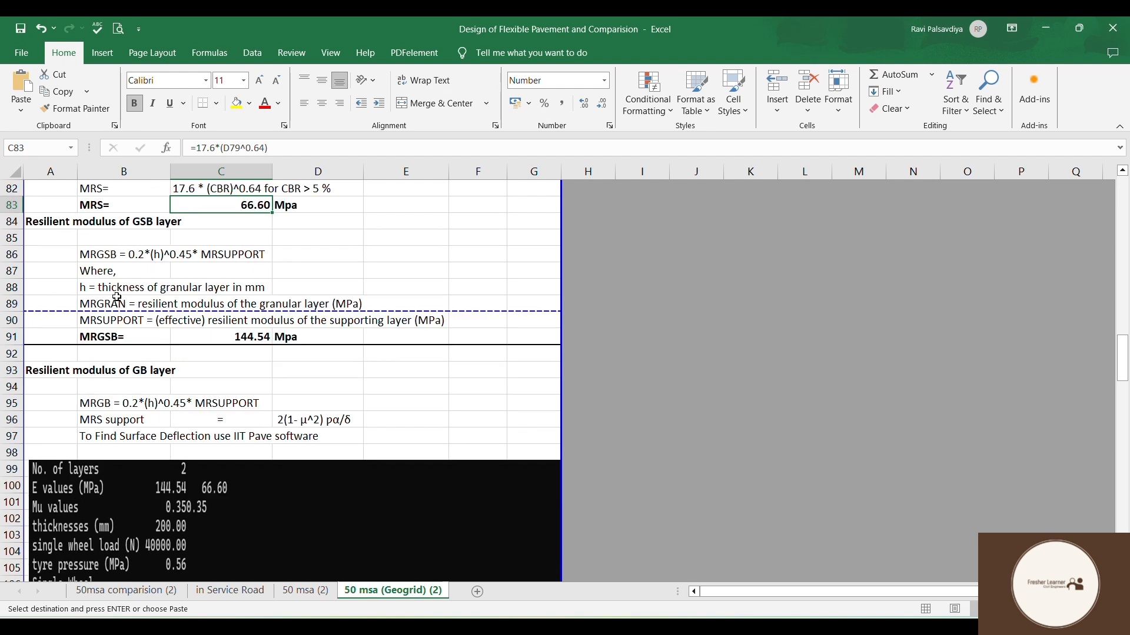
left_click(96, 258)
left_click(107, 337)
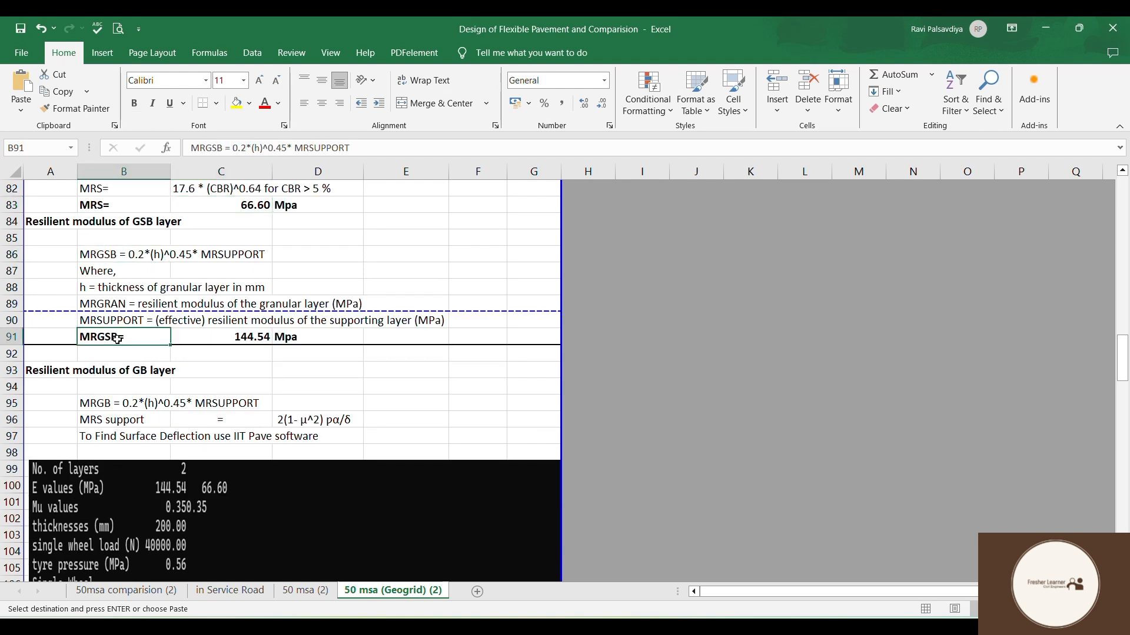
left_click(235, 339)
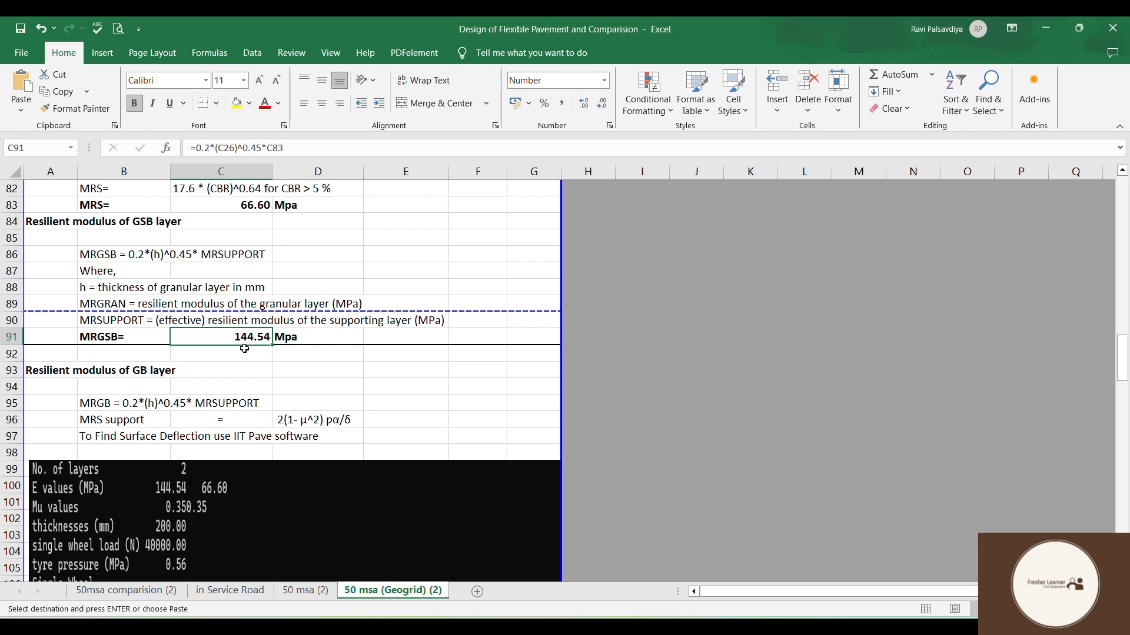
Examine the GB layer's resilient modulus formula, the MRS support expression and the IIT Pave surface deflection output.
scroll(191, 323, "down", 1)
scroll(191, 323, "down", 1)
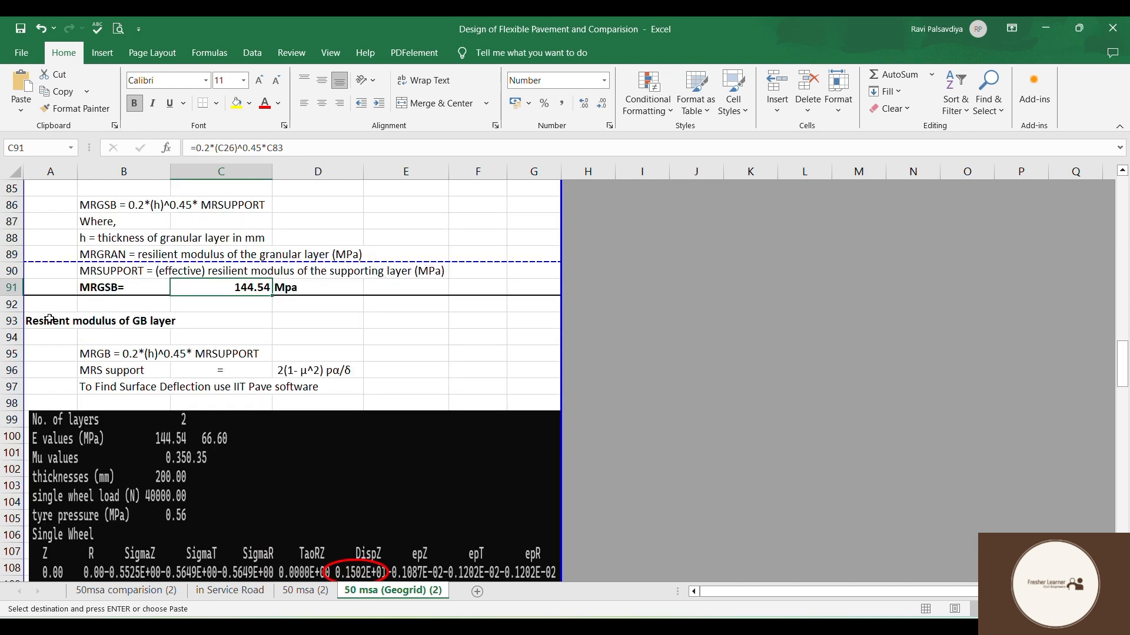
left_click(92, 353)
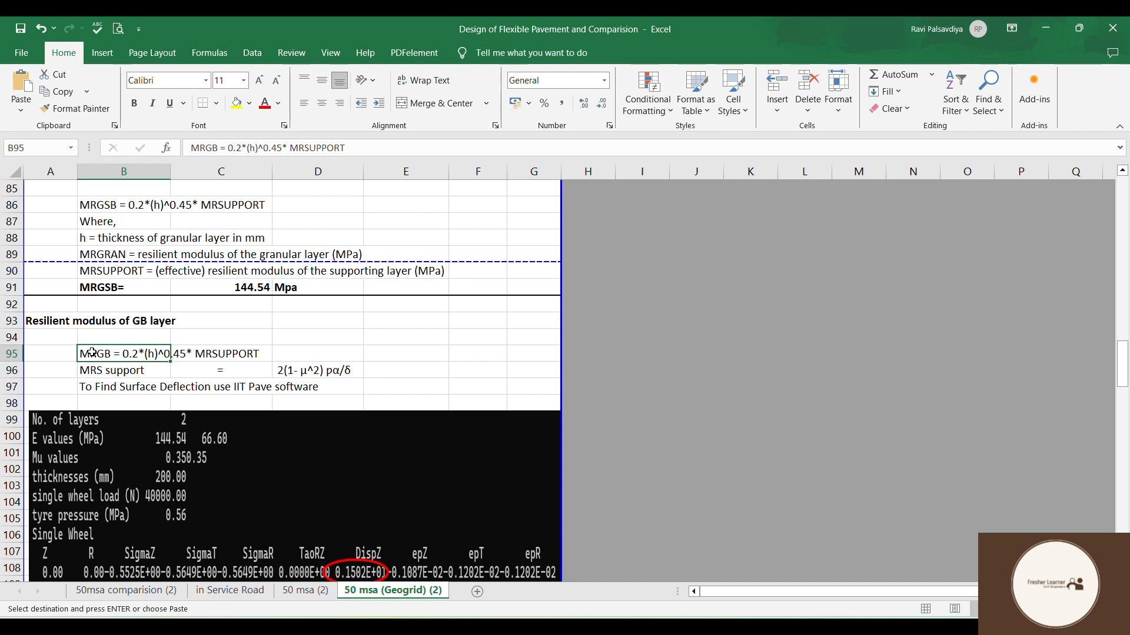
scroll(100, 360, "down", 1)
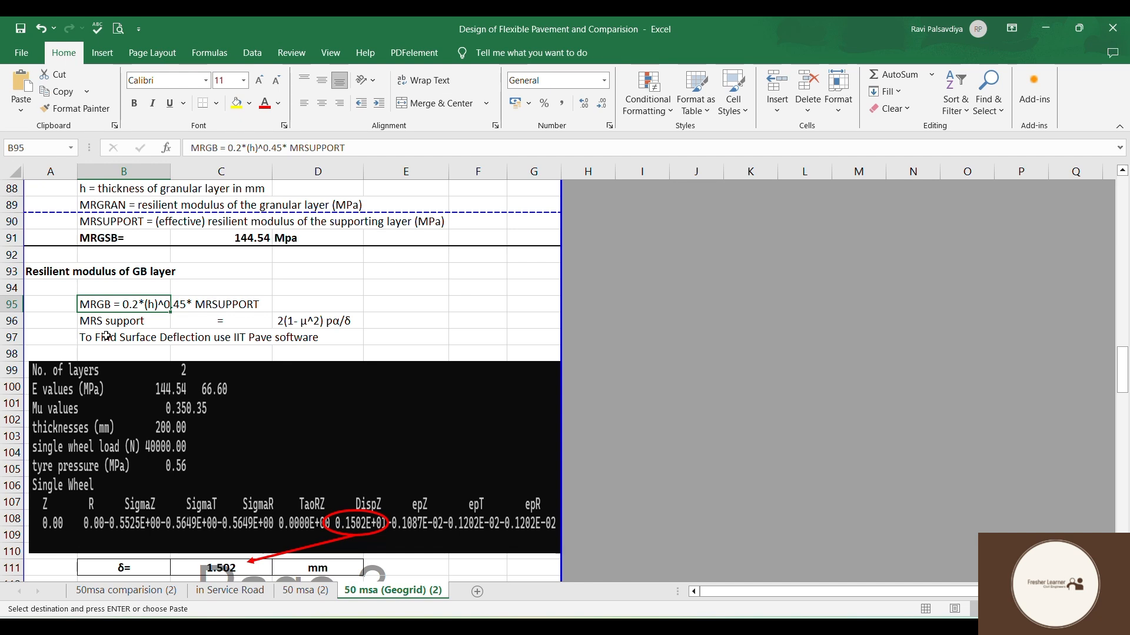
left_click(127, 315)
scroll(182, 343, "down", 1)
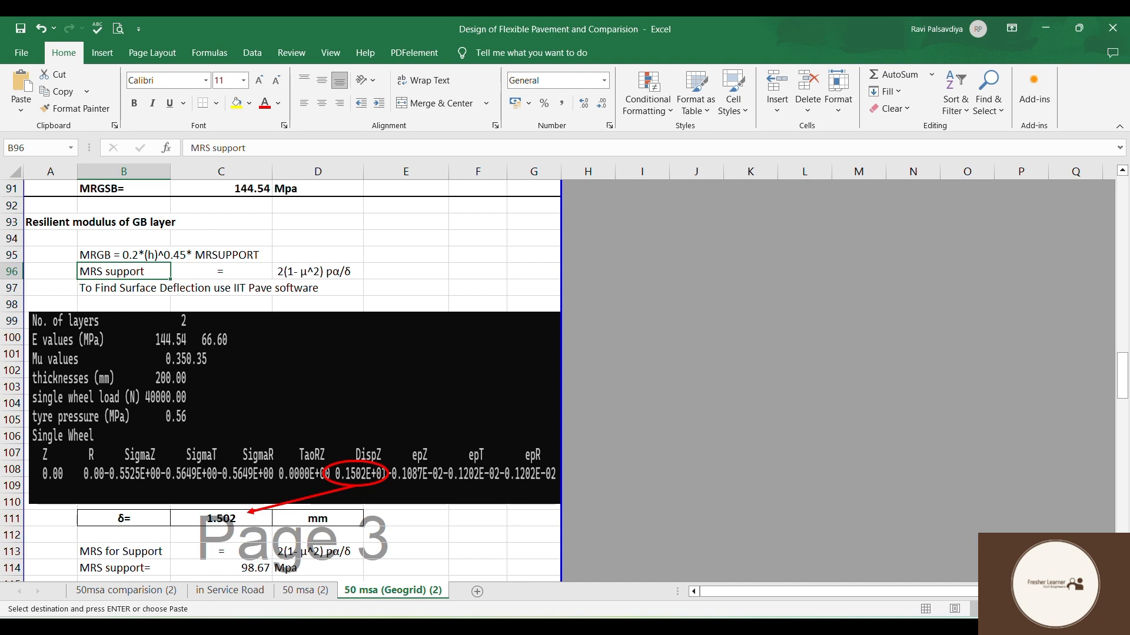
Switch to IITPAVE and start a new pavement section with 2 layers.
left_click(1045, 28)
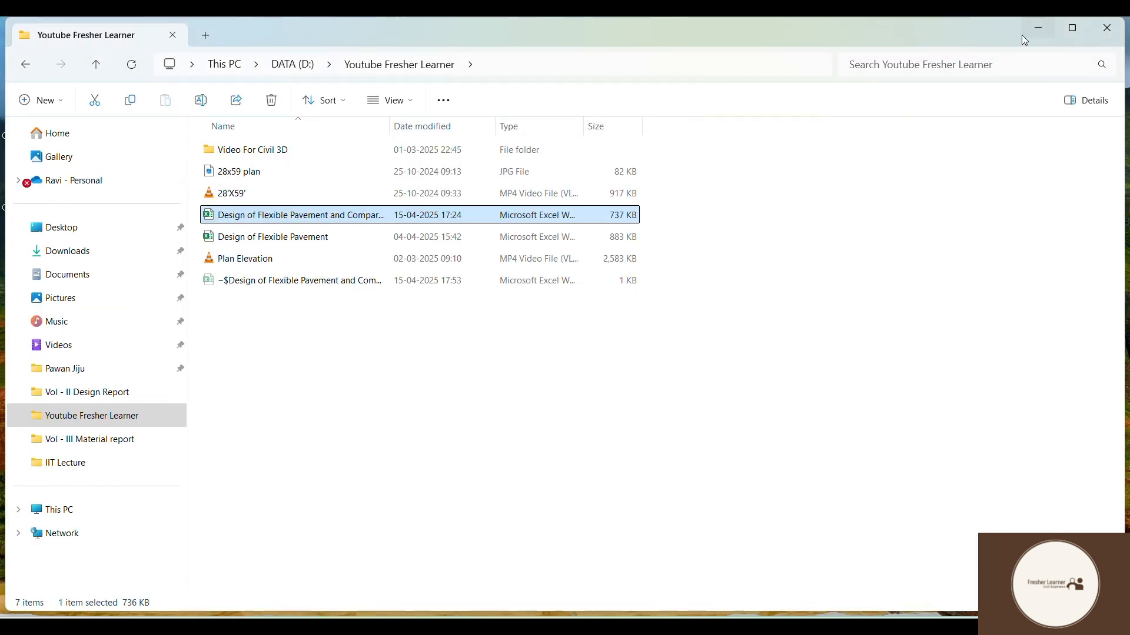
left_click(1036, 28)
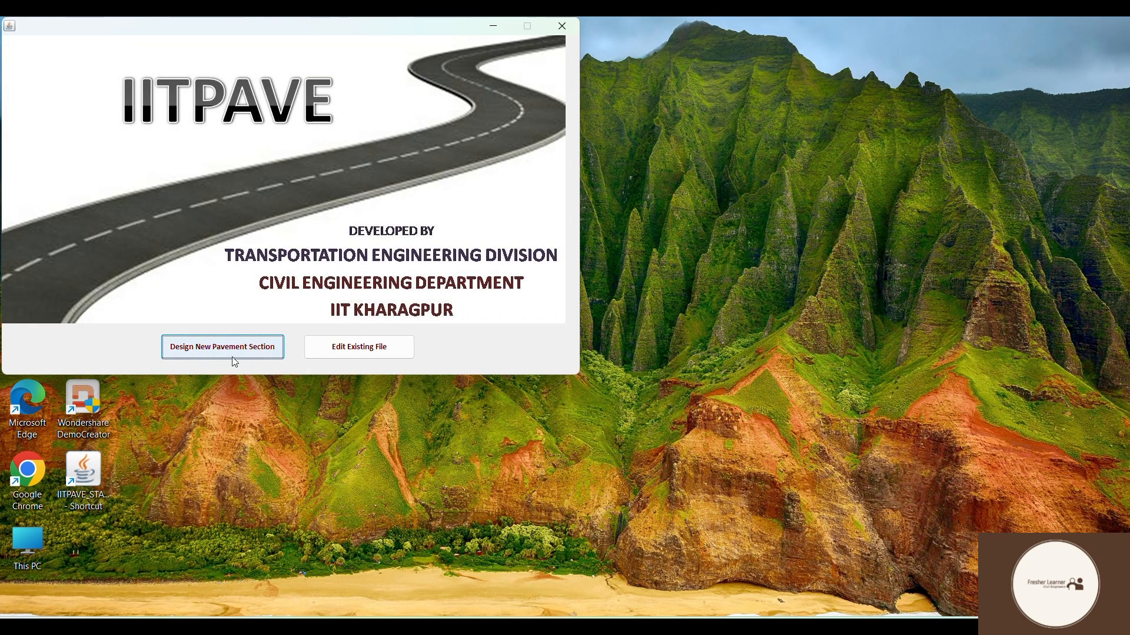
left_click(232, 352)
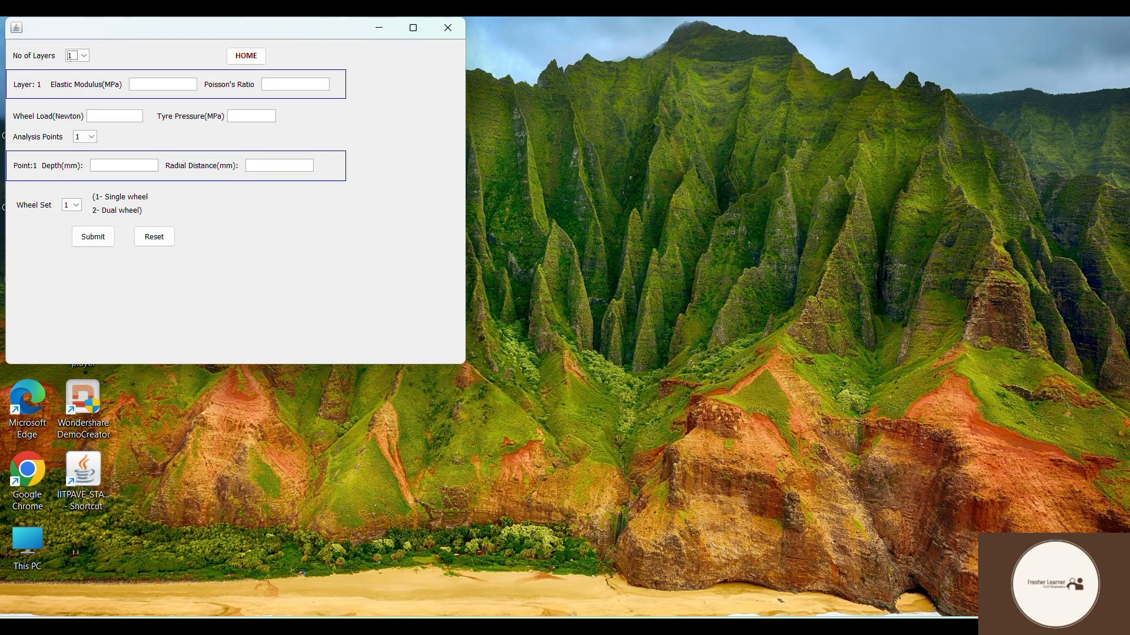
left_click(83, 56)
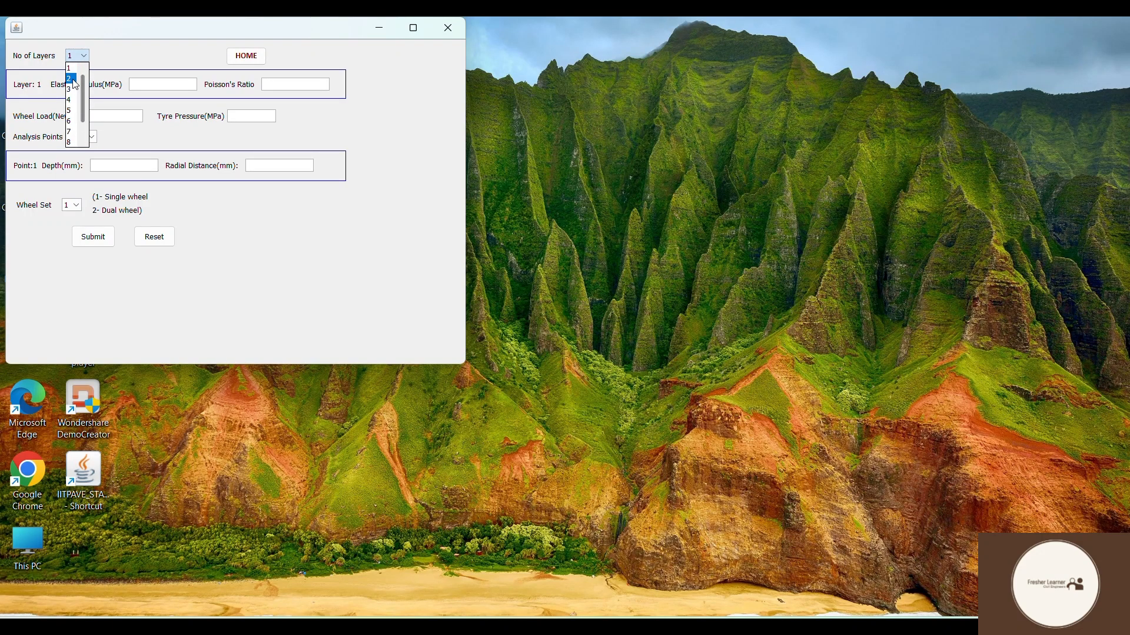
left_click(71, 79)
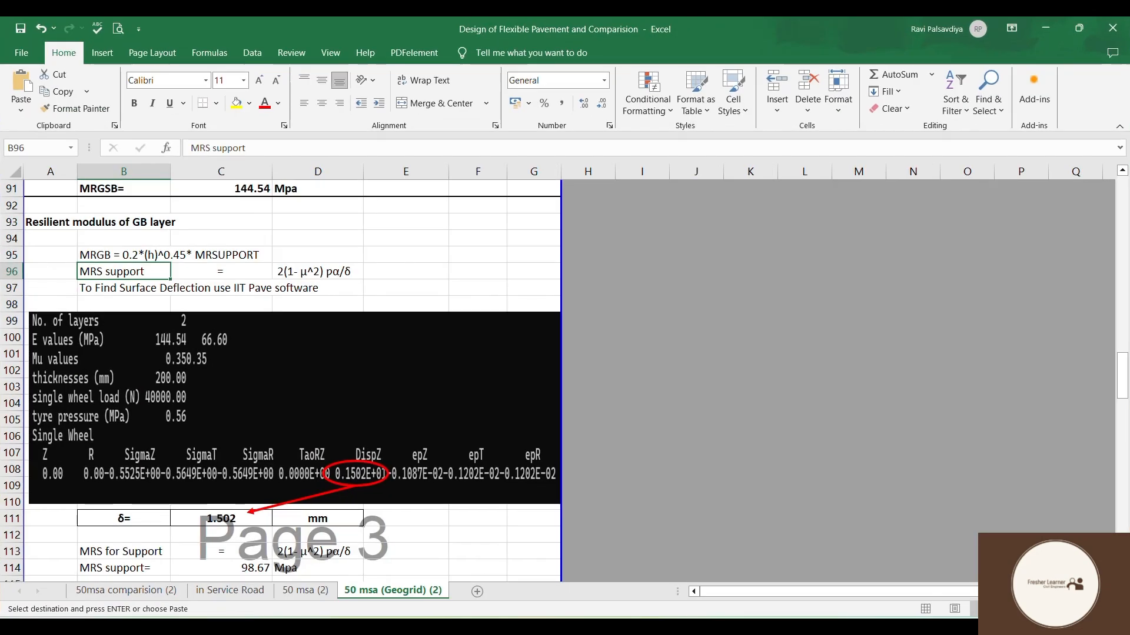
Place the IITPAVE input window beside the geogrid calculations in the Excel workbook.
left_click(777, 609)
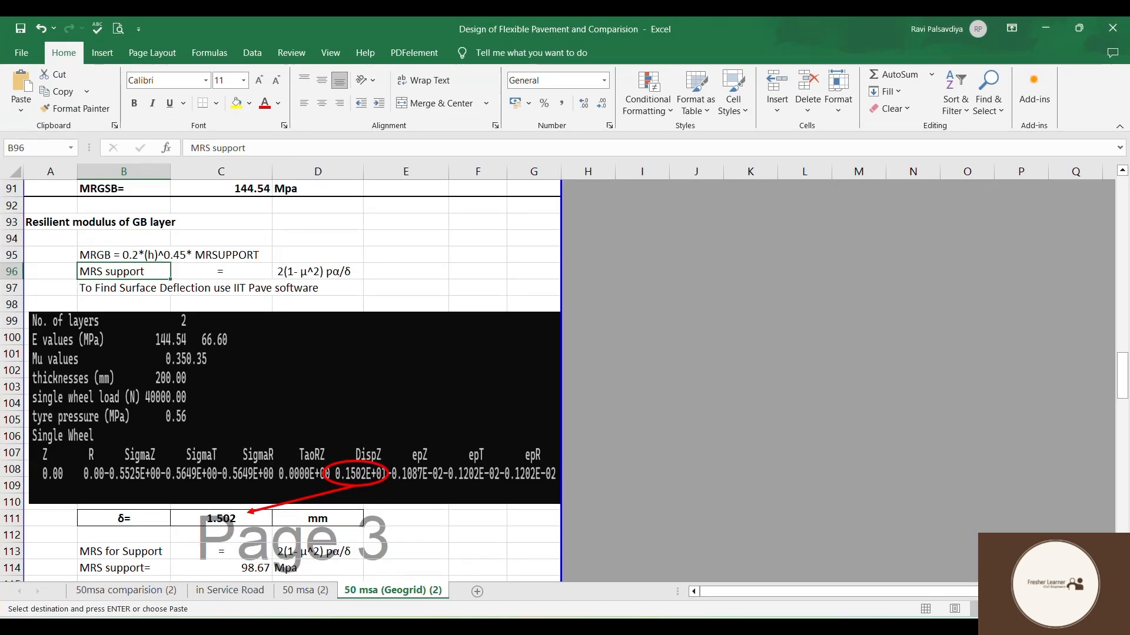
left_click(809, 616)
left_click_drag(108, 28, 632, 198)
Set the elastic modulus to 144.45 MPa for layer 1 and 66.60 MPa for layer 2, following the sheet's GSB and subgrade moduli.
scroll(504, 257, "up", 2)
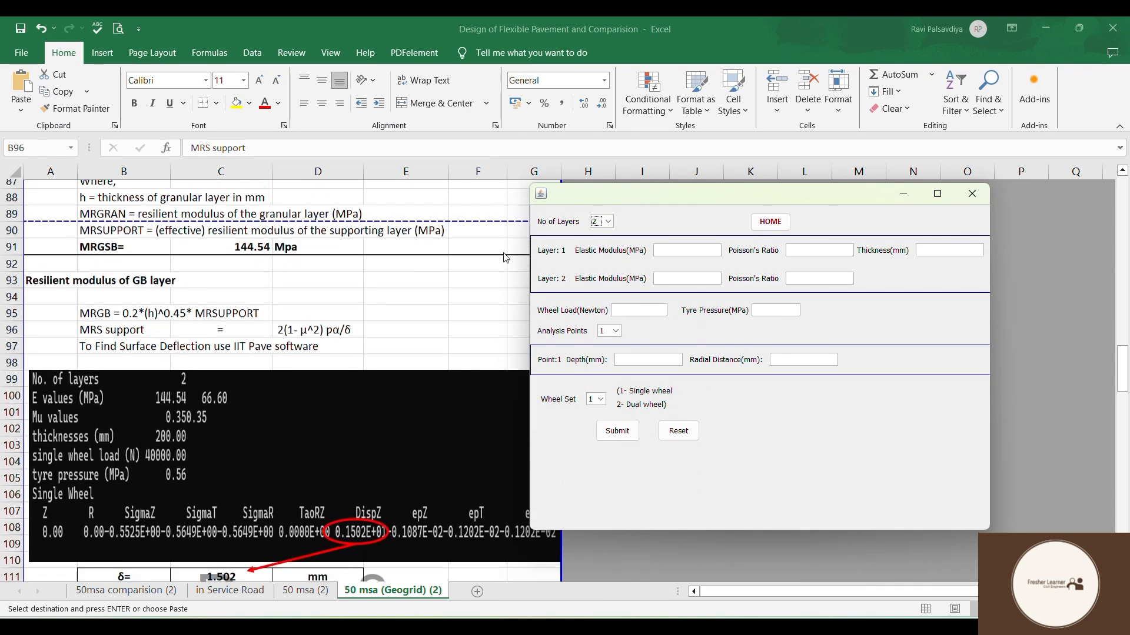
scroll(505, 257, "up", 1)
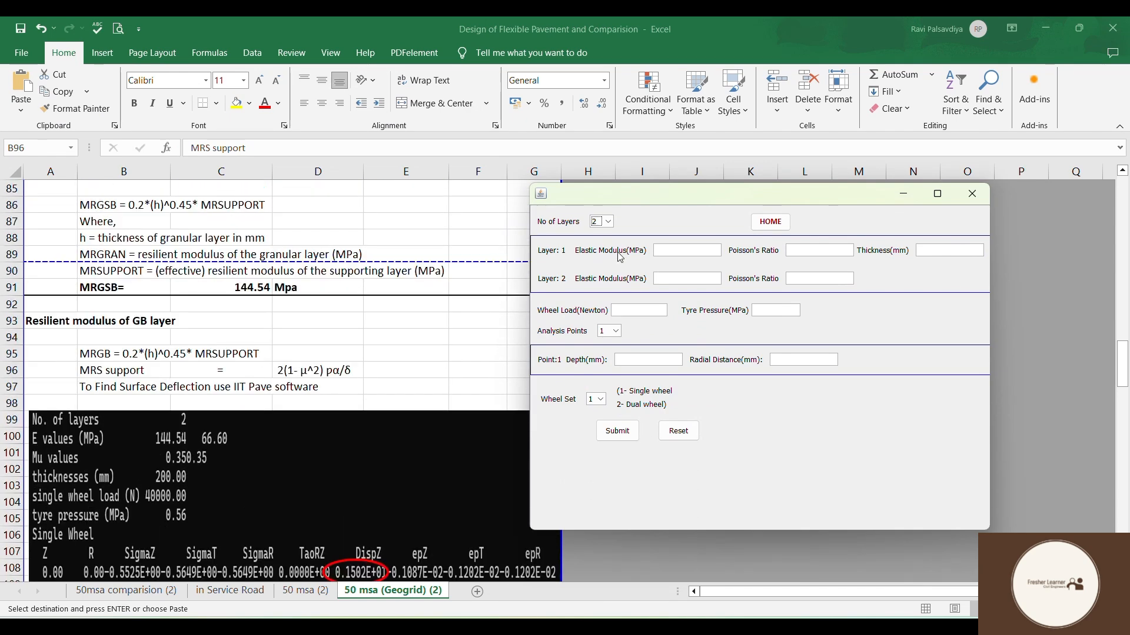
left_click(676, 250)
type("144")
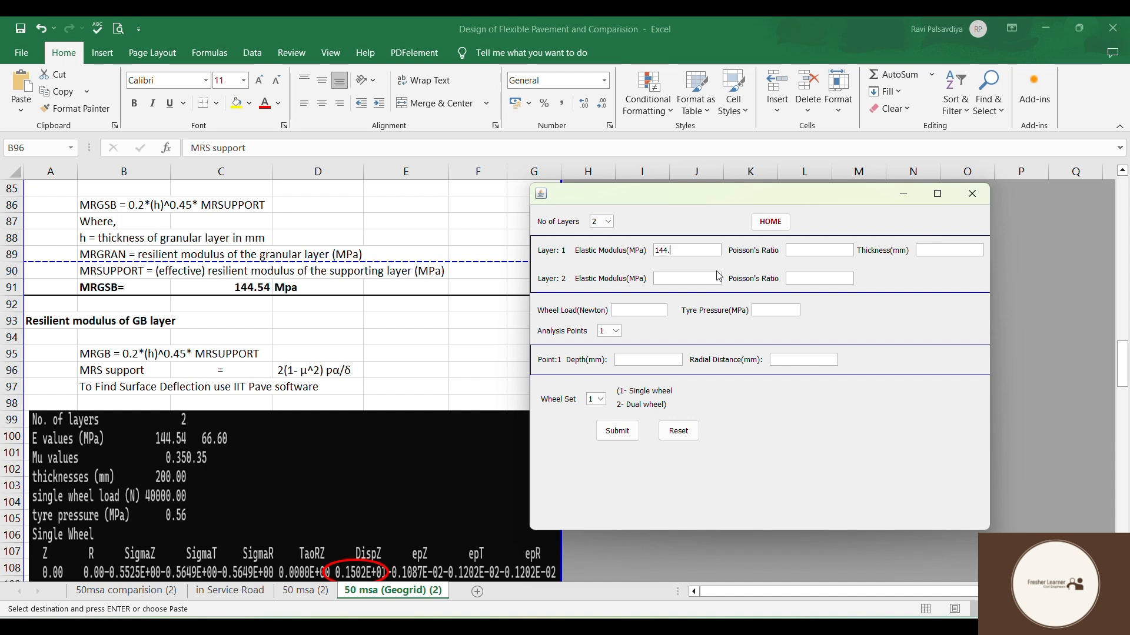
type(".45")
left_click(655, 279)
scroll(353, 288, "up", 3)
type("66.60")
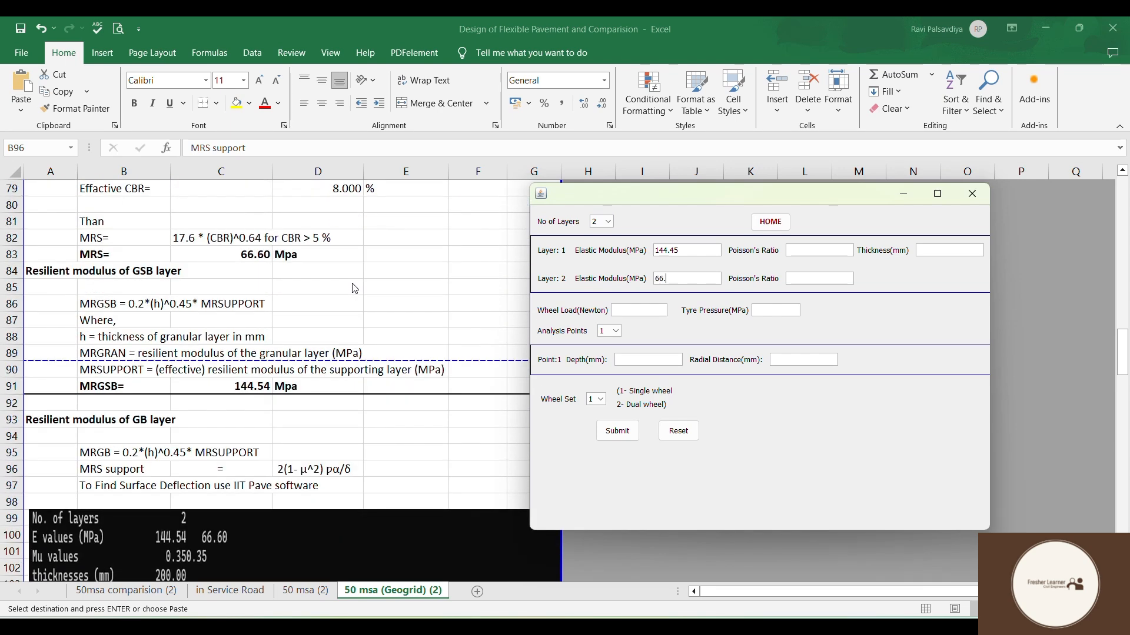
Set Poisson's ratio to 0.35 for both layers and the thickness of layer 1 to 200 mm.
left_click(828, 252)
type("0.35")
left_click(810, 276)
type("0.35")
scroll(94, 244, "down", 5)
scroll(259, 438, "up", 20)
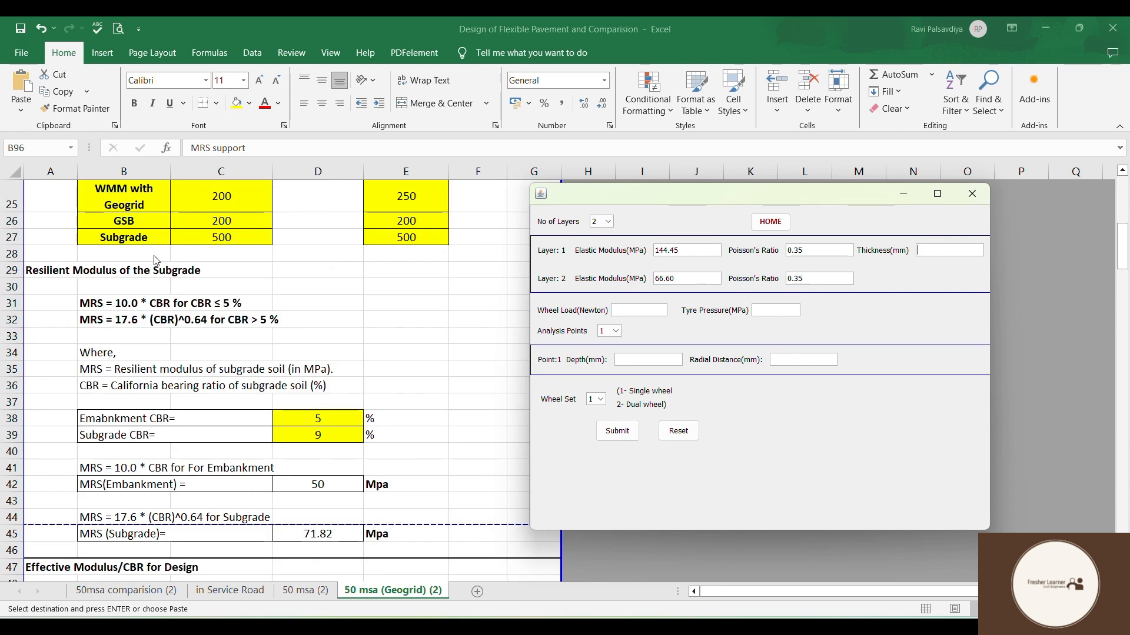
scroll(258, 439, "down", 14)
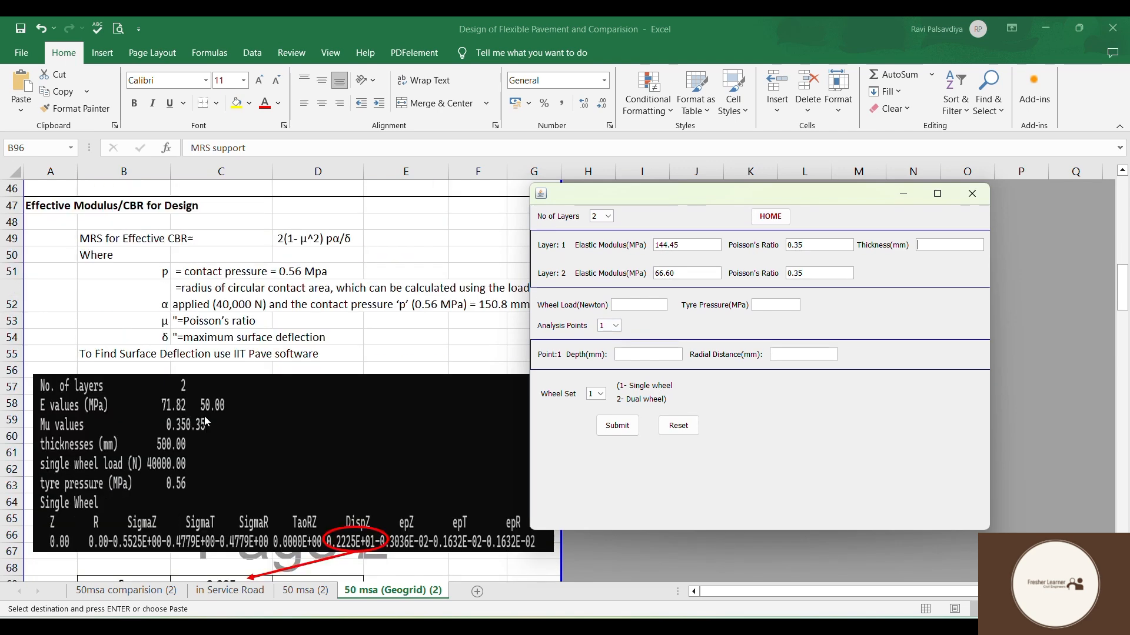
left_click(951, 245)
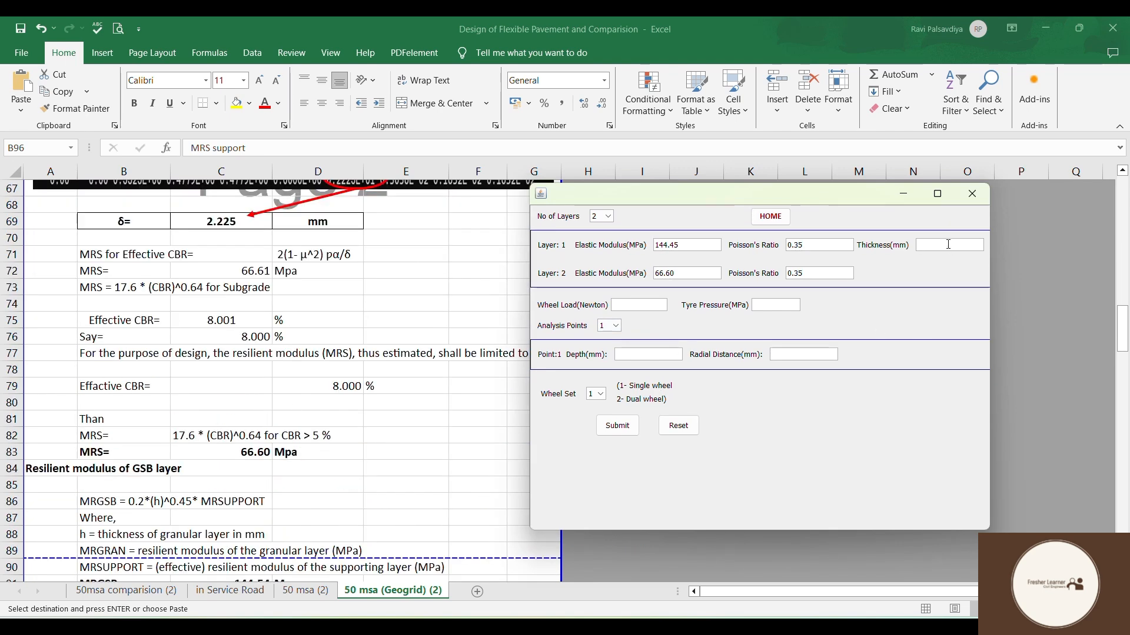
type("200")
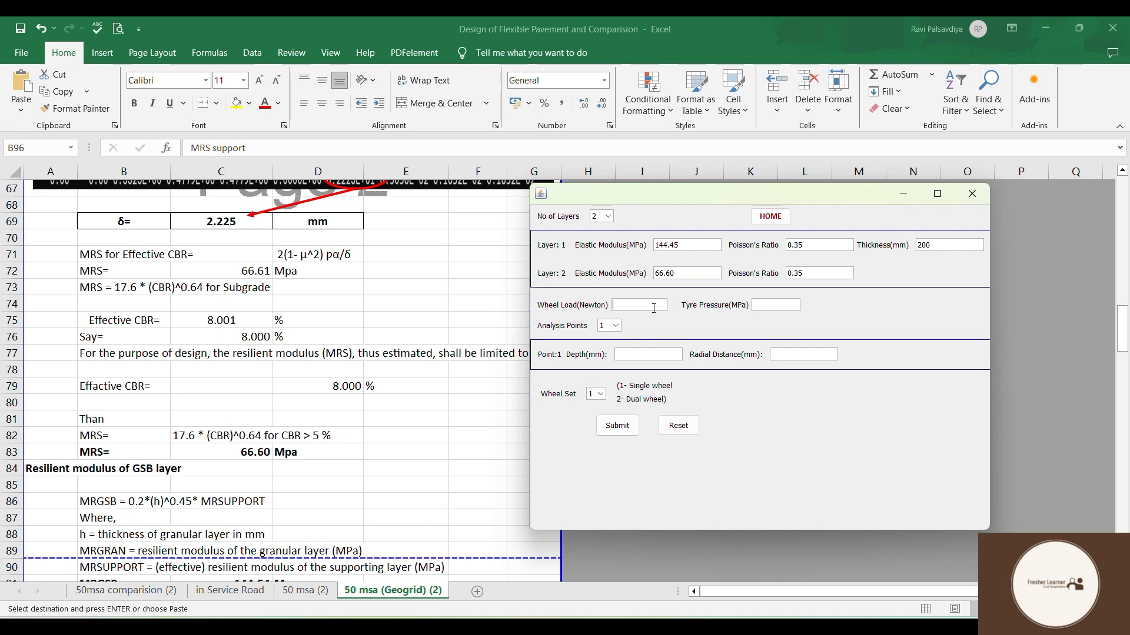
Set the wheel load to 40000 N, the tyre pressure to 0.56 MPa, and the analysis point's depth and radial distance to 0.
left_click(627, 304)
type("40000")
left_click(777, 305)
type("0.56")
left_click(647, 355)
type("0")
left_click(787, 355)
type("0")
Submit the single-wheel section data, run the analysis and display the results inside IITPAVE.
left_click(616, 434)
left_click(574, 336)
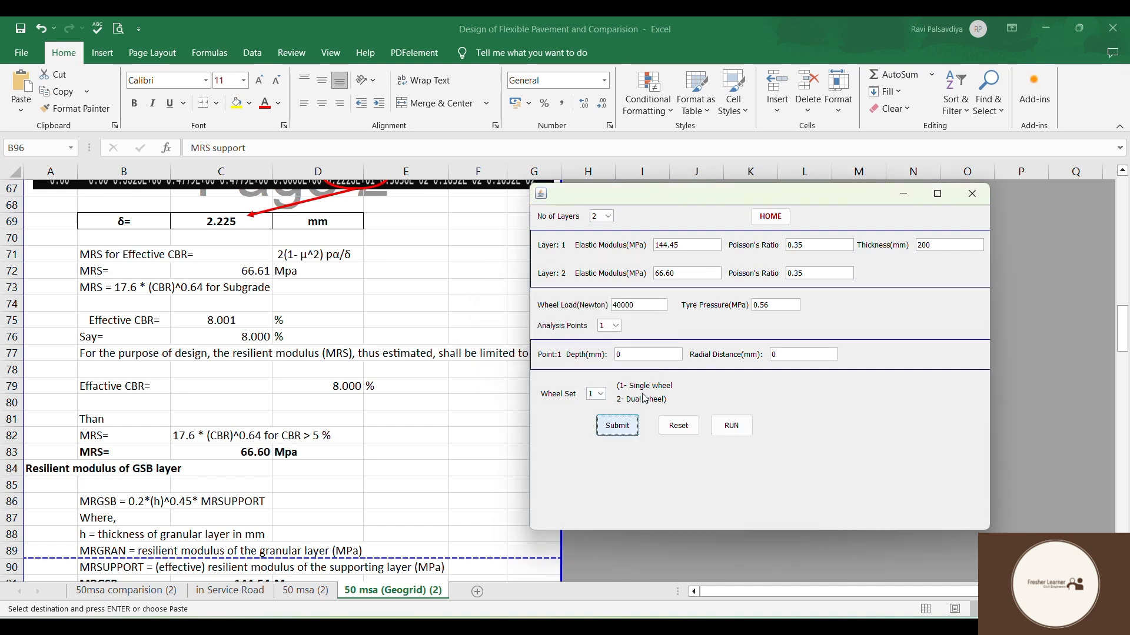
left_click(730, 426)
left_click(570, 336)
left_click(552, 263)
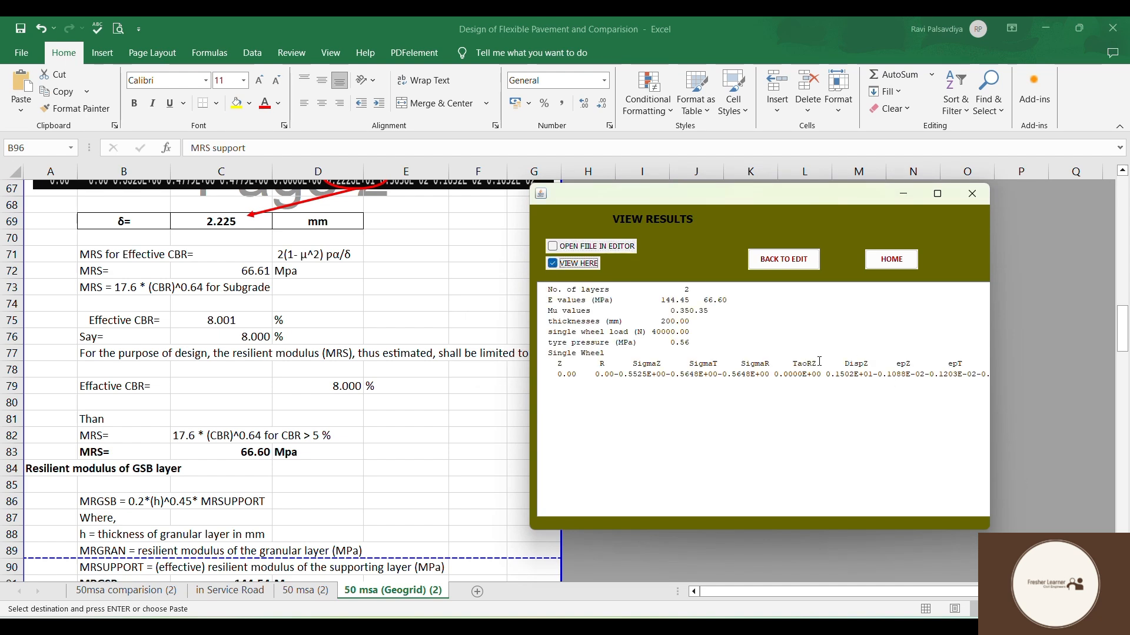
Compare the DispZ surface deflection from the IITPAVE results with the δ value in cell C111 of the workbook.
left_click_drag(831, 365, 882, 377)
left_click(836, 376)
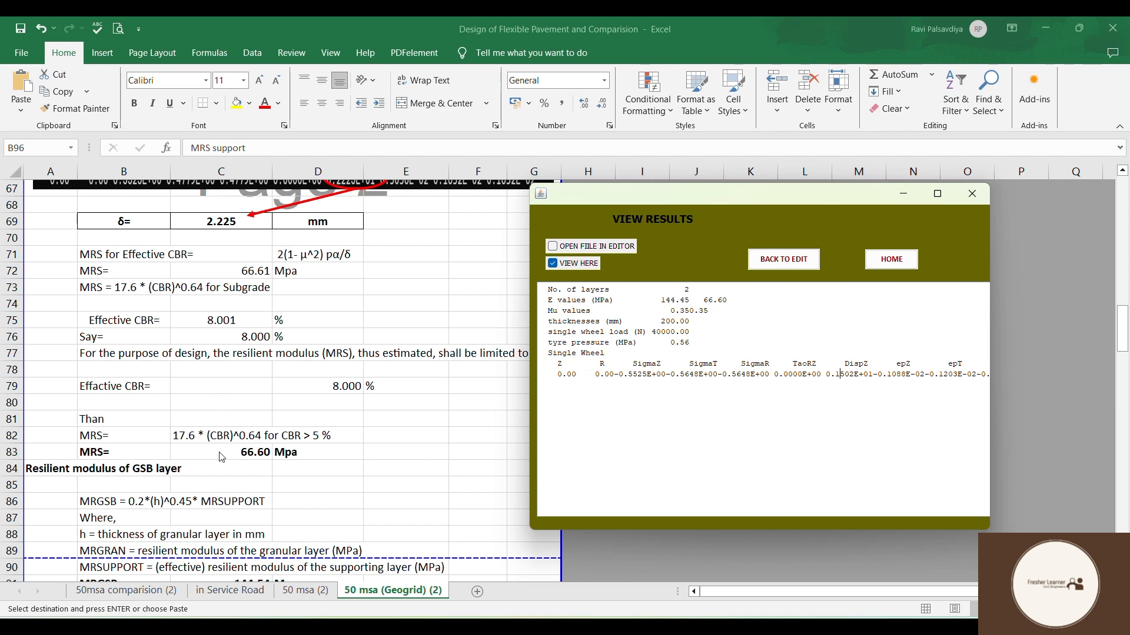
scroll(219, 452, "down", 14)
scroll(306, 394, "up", 1)
scroll(306, 395, "up", 1)
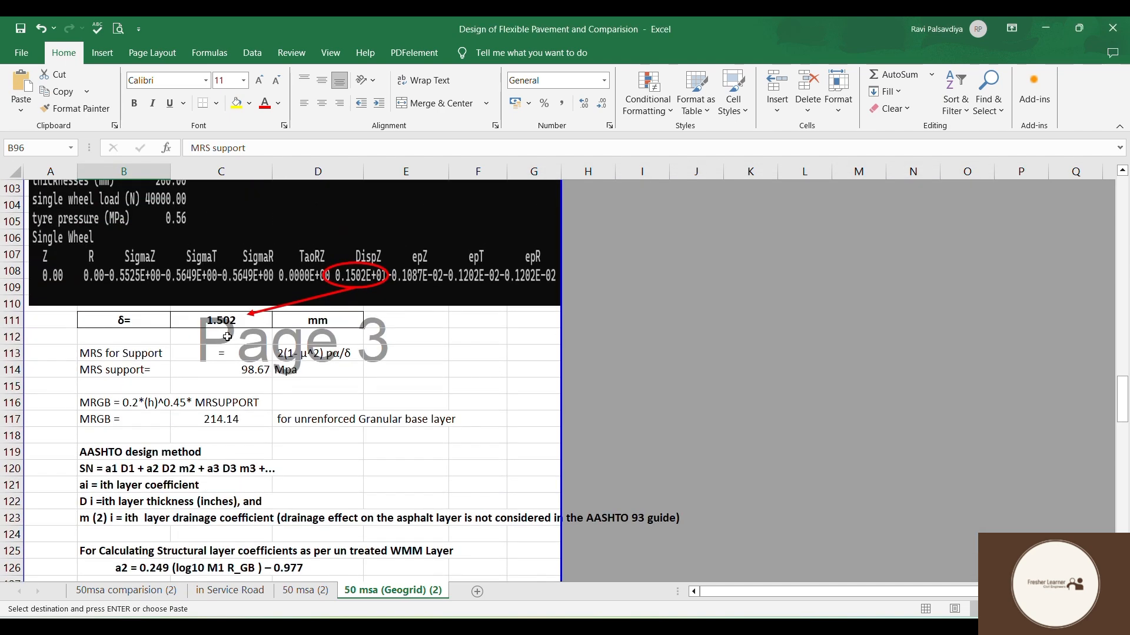
left_click(221, 320)
key("alt+Tab")
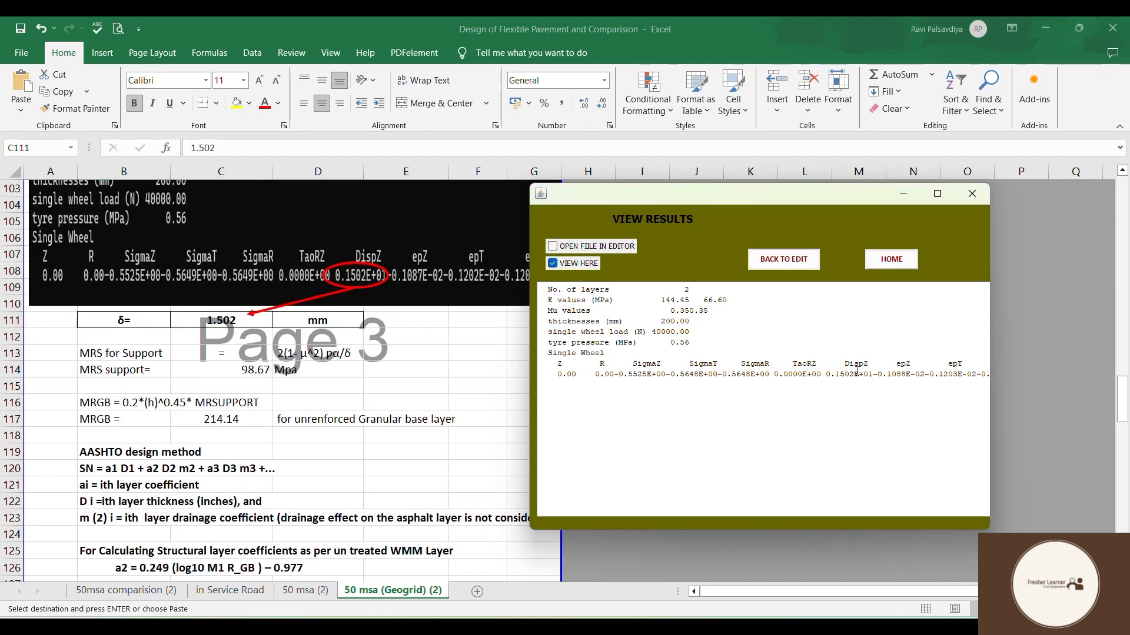
left_click_drag(831, 375, 855, 375)
key("alt+Tab")
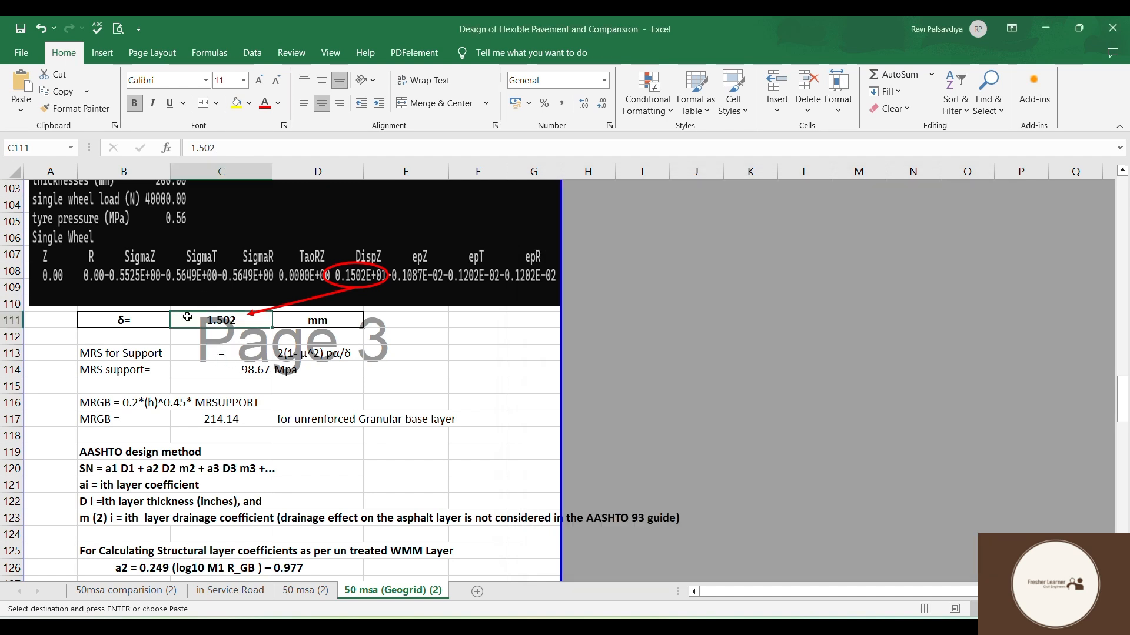
Examine the MRS support expression 2(1-μ^2)pα/δ and the formula calculating it in cell C114.
left_click(101, 353)
left_click(321, 353)
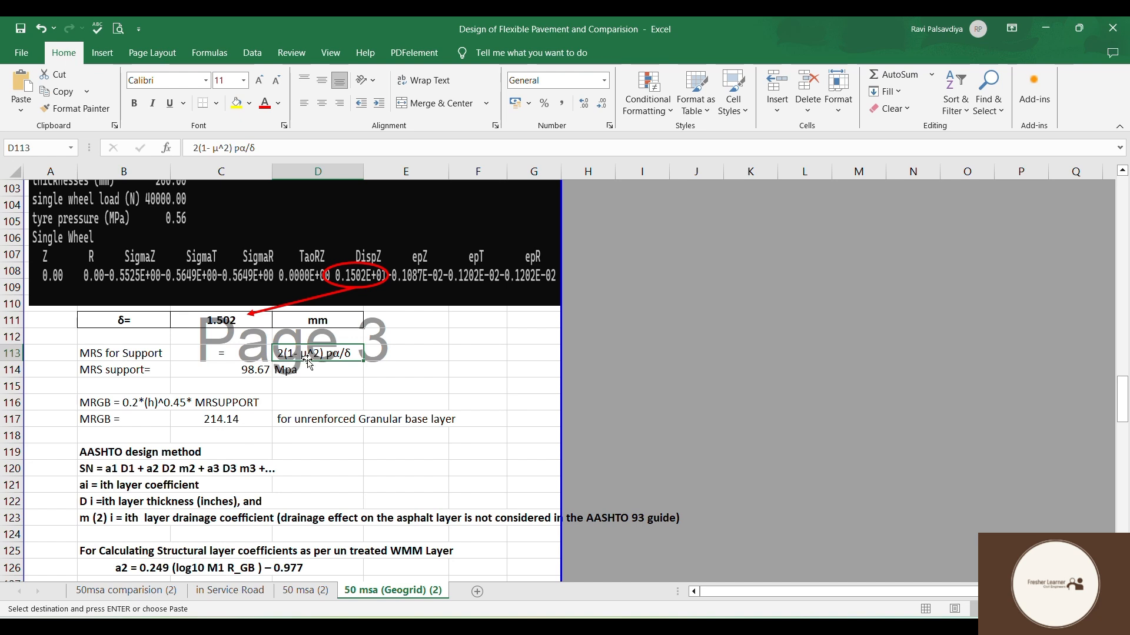
left_click(264, 371)
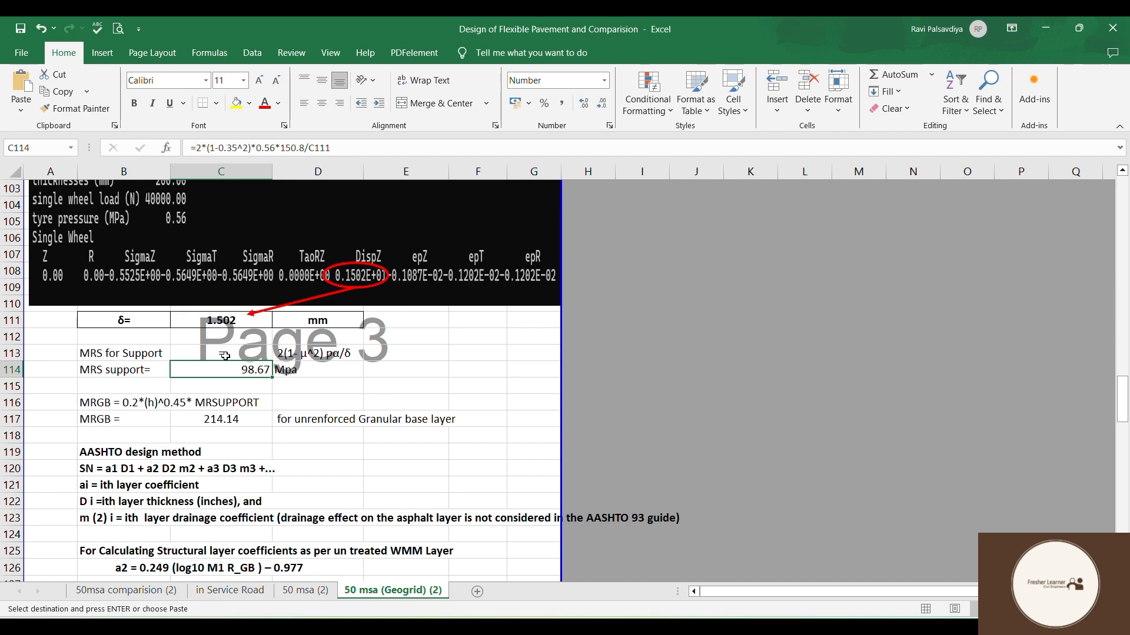
Review the MRGB calculation for the unreinforced granular base, including its equation, the MRS support input and the formula in C117.
scroll(191, 385, "down", 1)
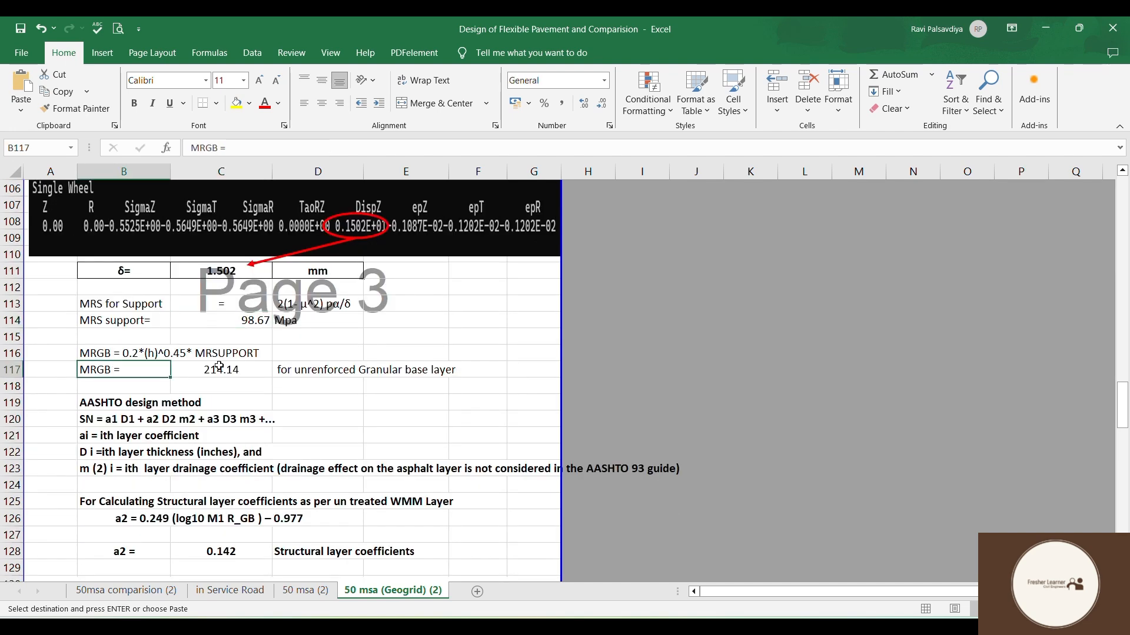
left_click(220, 369)
key("Up")
key("Up")
key("Up")
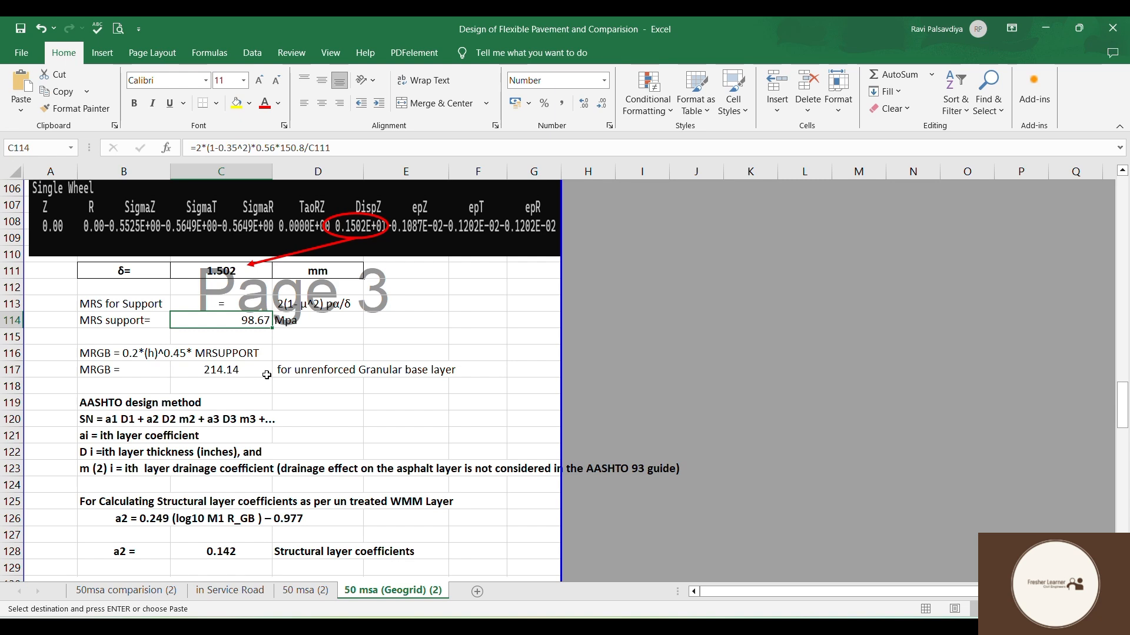
scroll(251, 321, "down", 1)
left_click(88, 304)
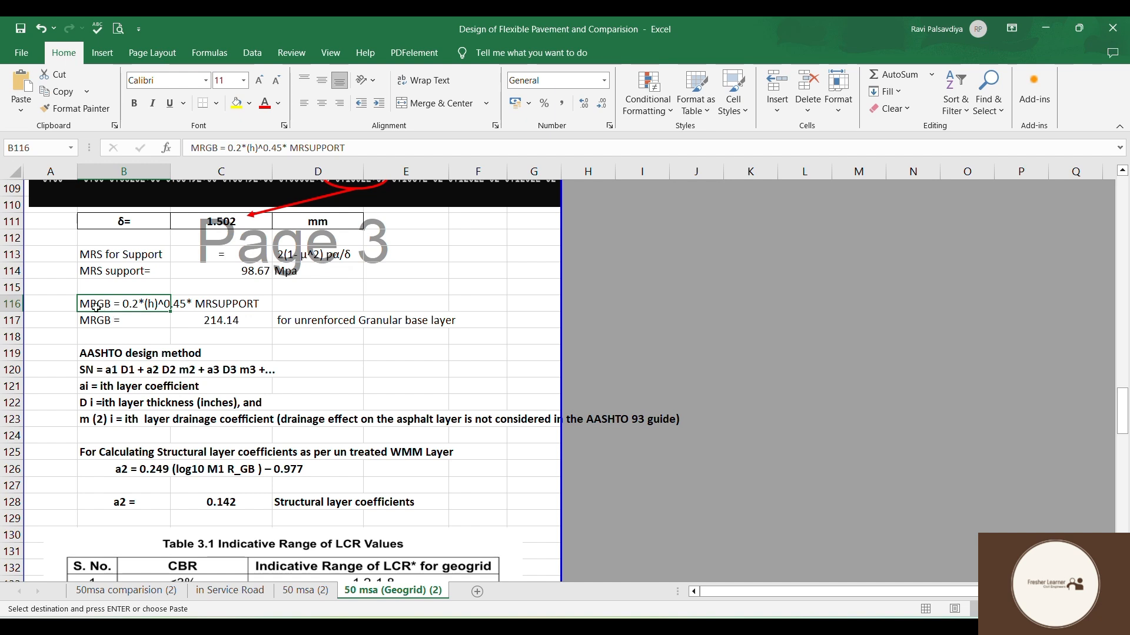
left_click(221, 328)
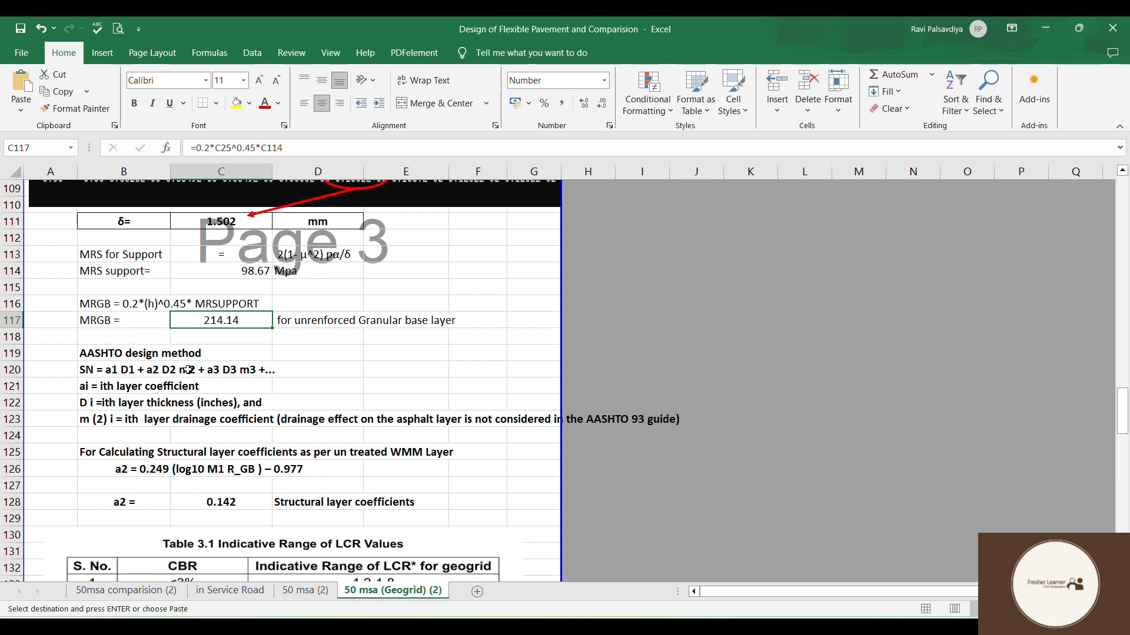
Review the AASHTO structural number equation and the a2 layer coefficient formula for the untreated WMM layer.
scroll(133, 359, "down", 1)
left_click(96, 305)
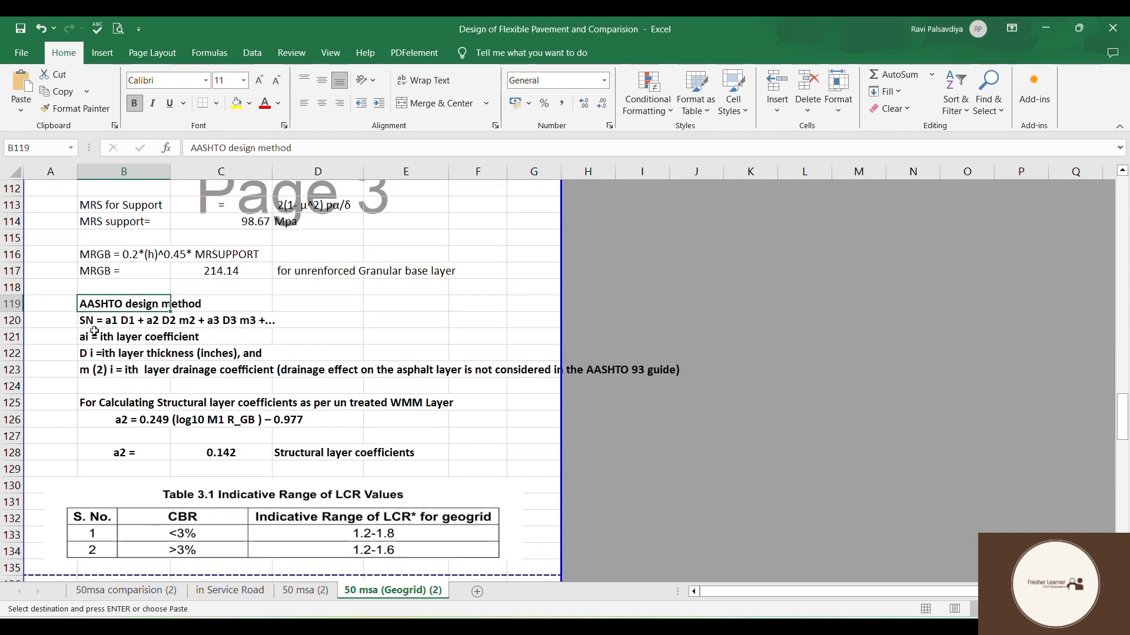
left_click(100, 322)
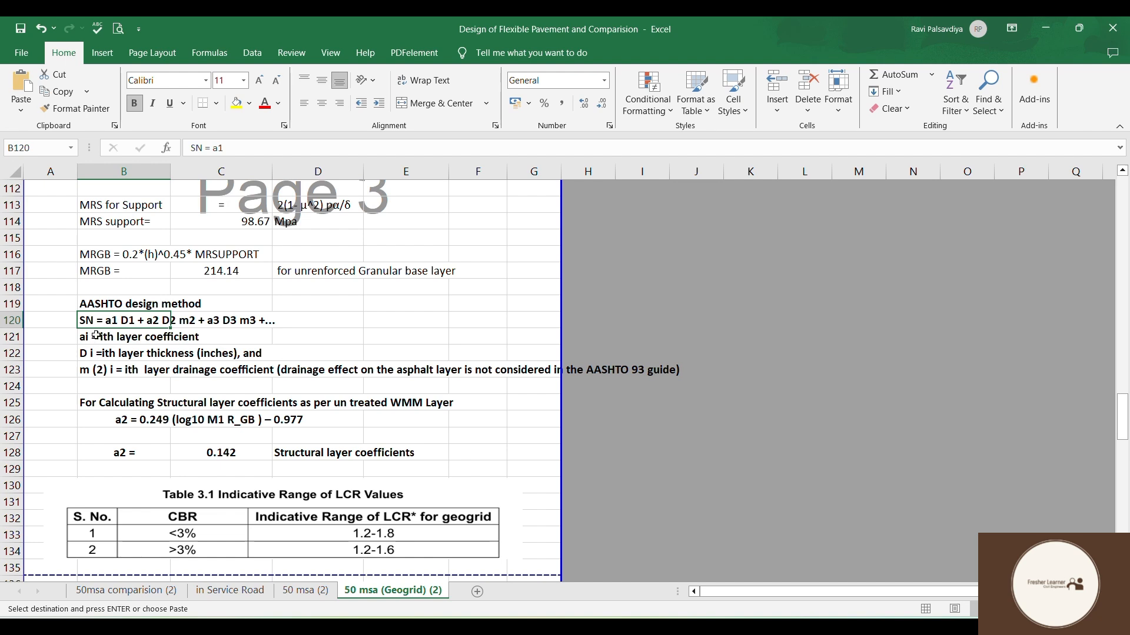
scroll(97, 336, "down", 1)
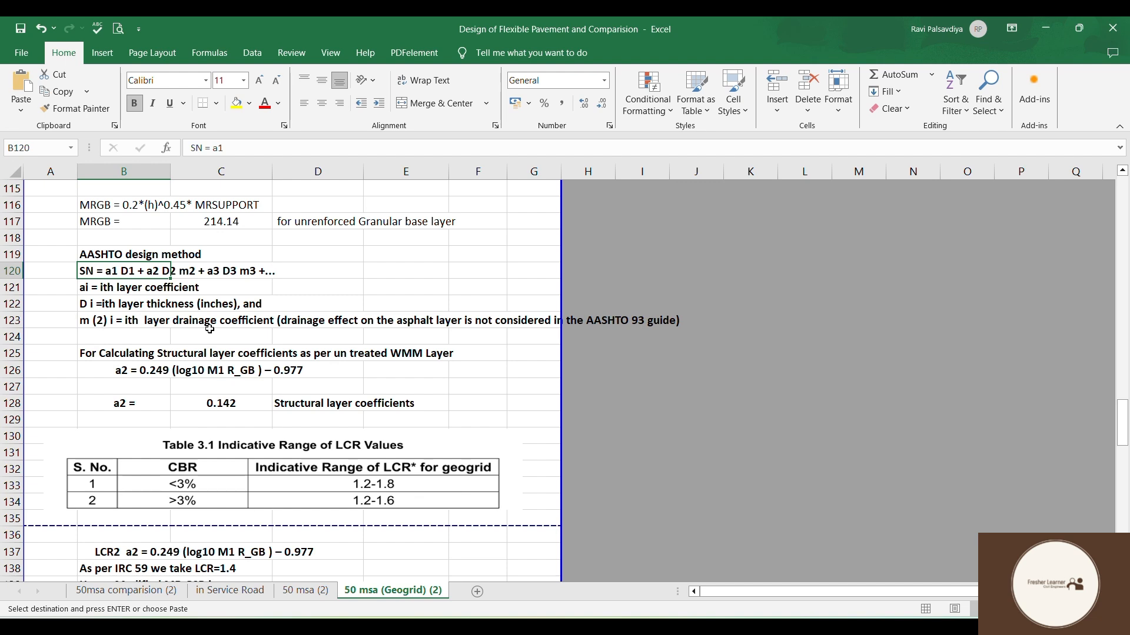
scroll(163, 340, "down", 1)
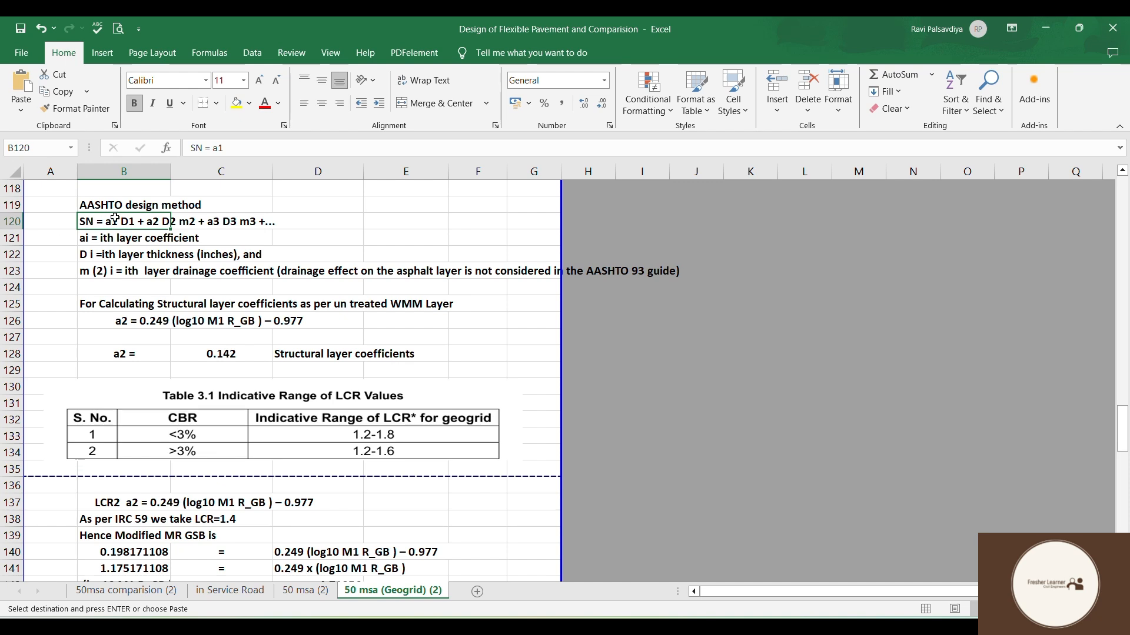
left_click(121, 321)
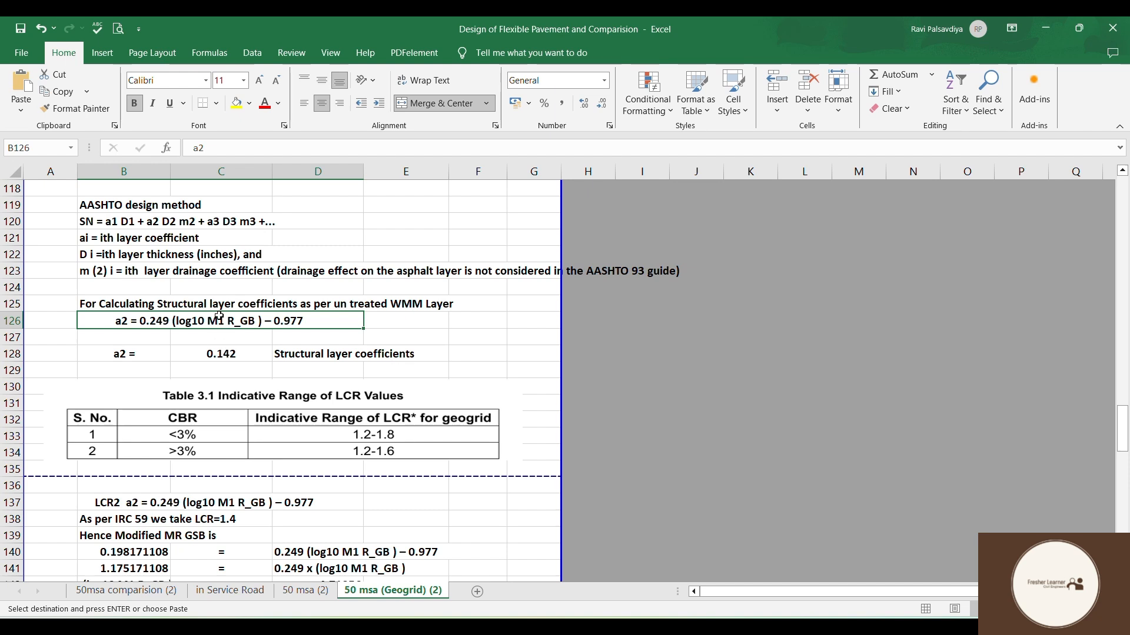
left_click(229, 353)
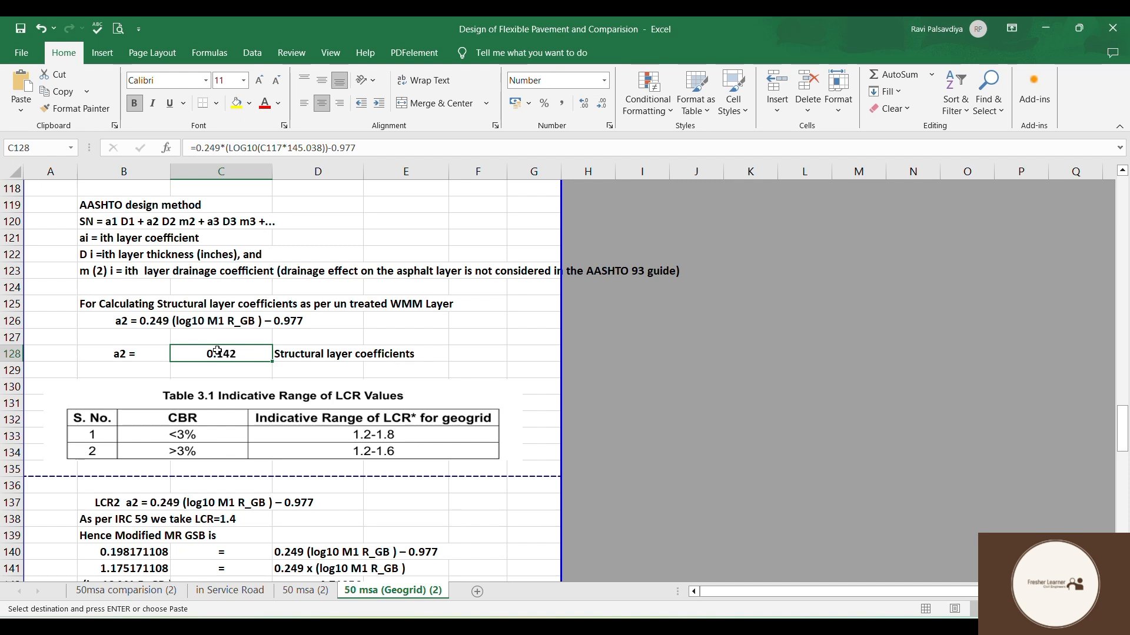
Review the indicative LCR ranges for geogrid in Table 3.1 against the two CBR classes.
scroll(227, 355, "down", 1)
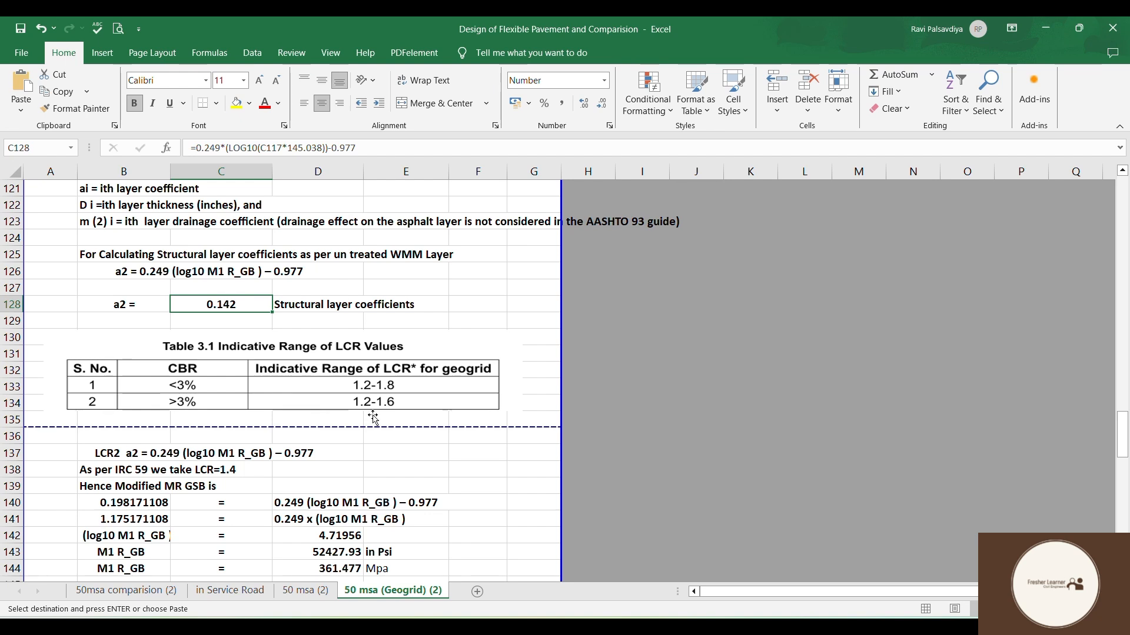
scroll(373, 417, "down", 1)
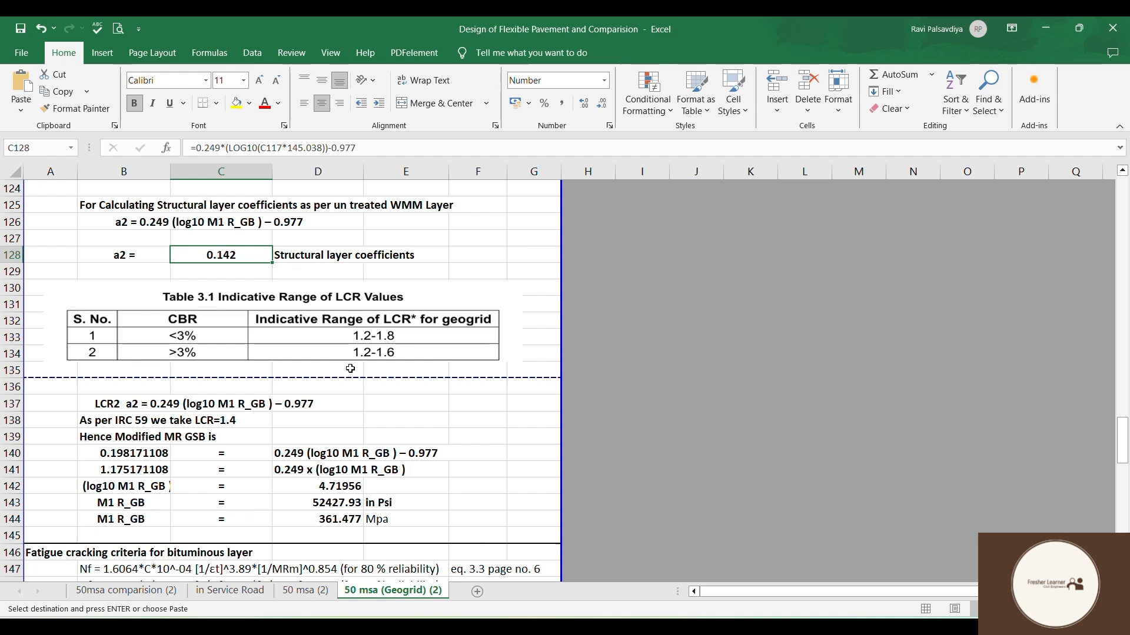
scroll(103, 354, "down", 1)
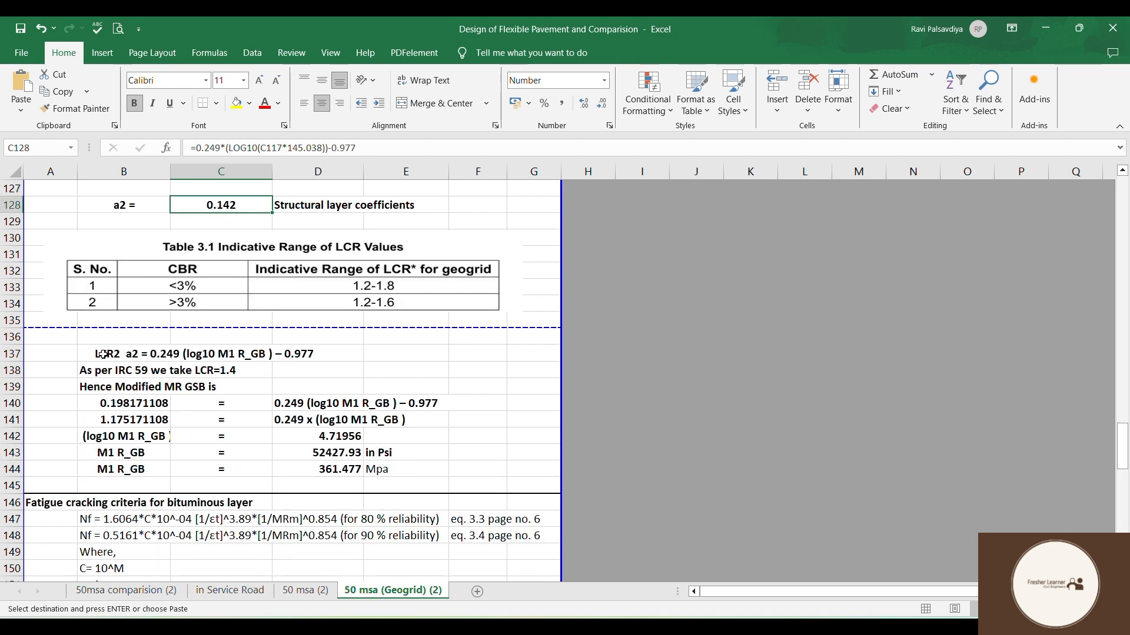
Examine the LCR2 equation and the formula in B140, tracing it back to the unreinforced a2 coefficient in C128.
left_click(103, 354)
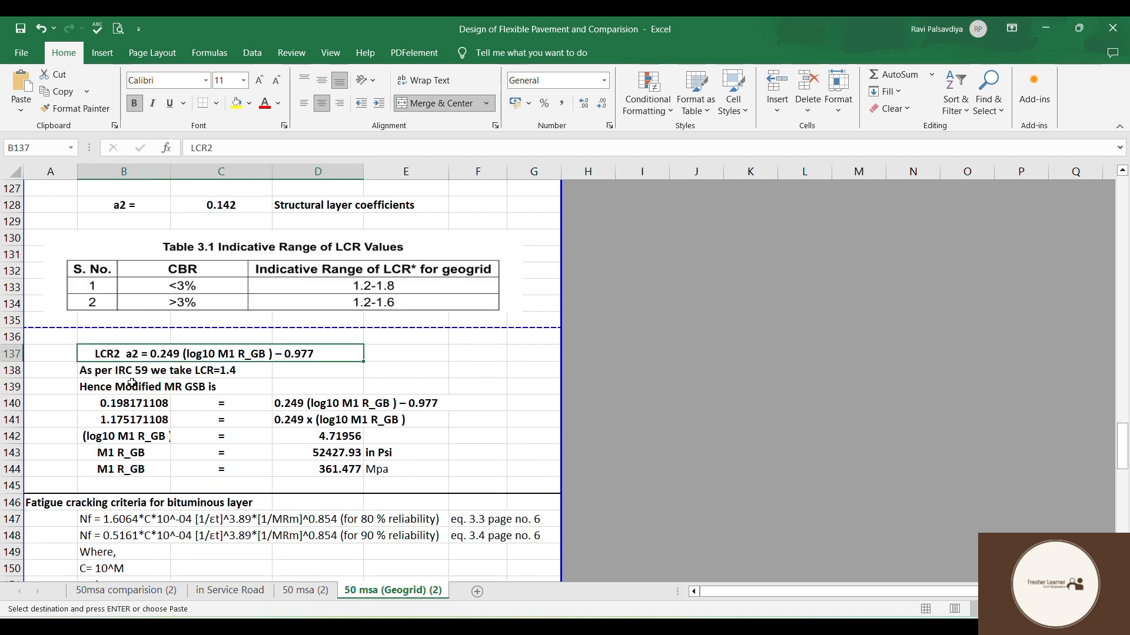
left_click(131, 406)
scroll(171, 296, "up", 3)
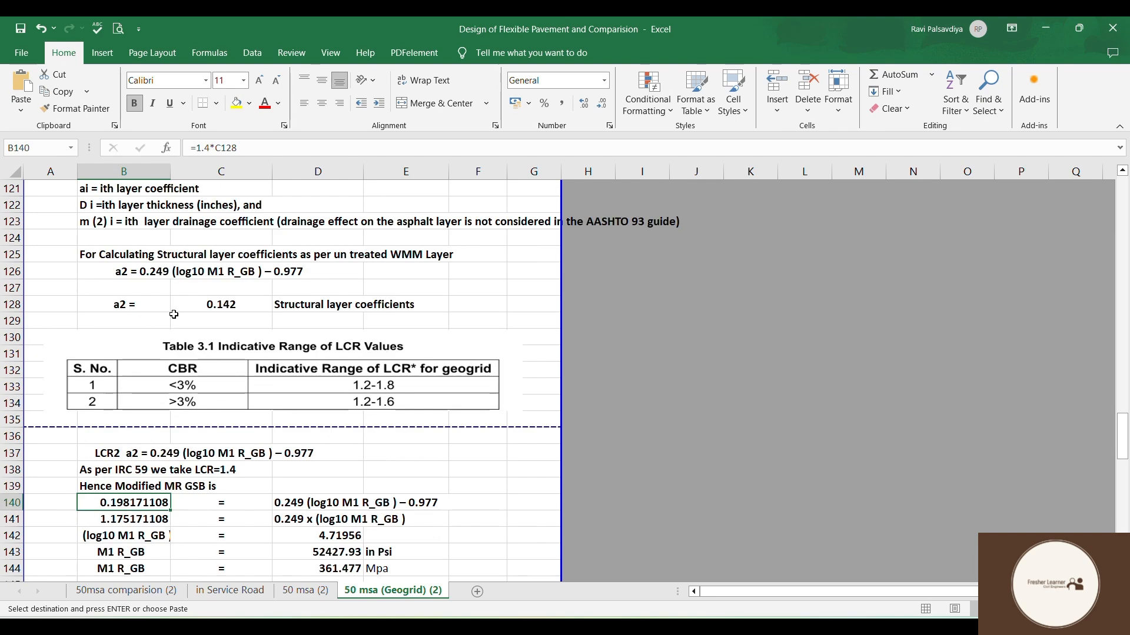
scroll(172, 296, "down", 2)
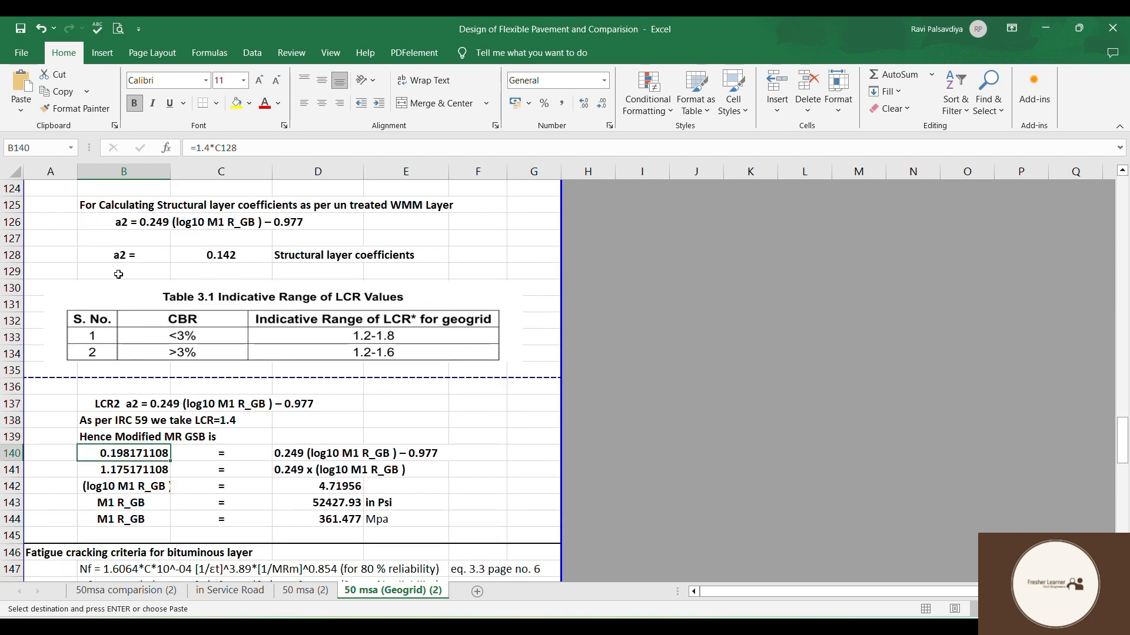
scroll(118, 274, "up", 3)
scroll(142, 294, "down", 3)
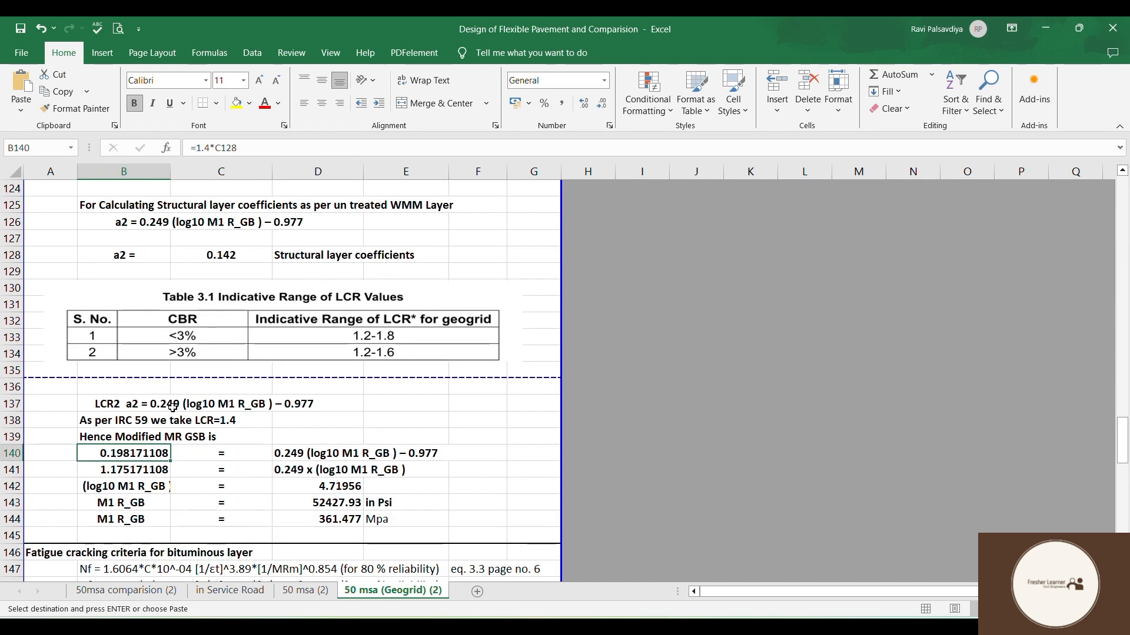
left_click(126, 406)
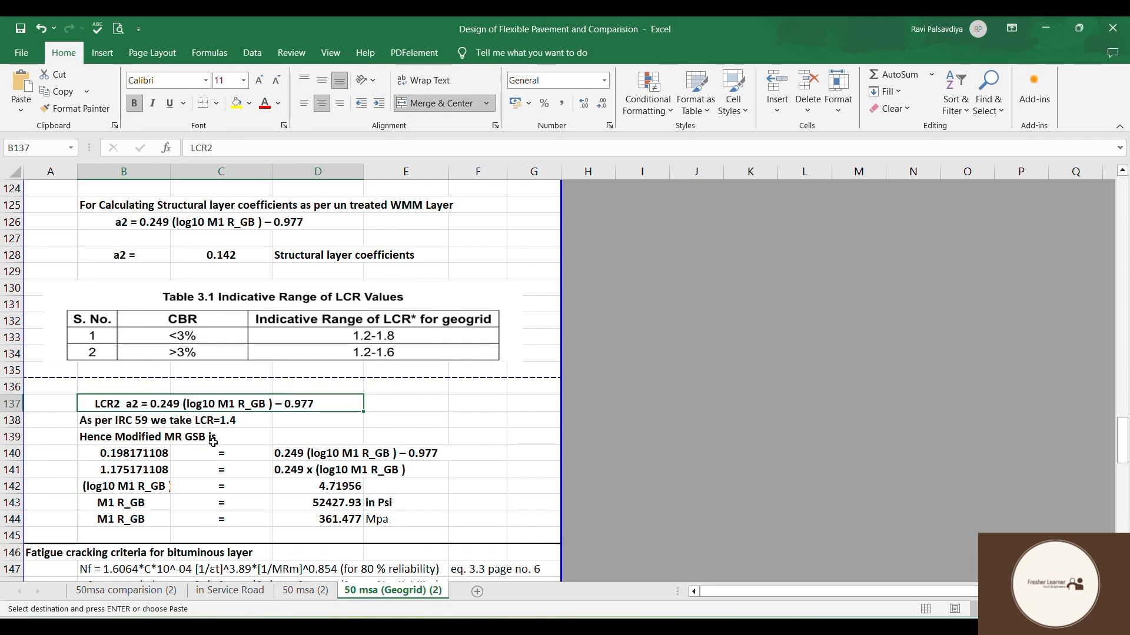
Inspect the modified granular base modulus M1 R_GB calculation, checking the psi formula in D143 and the MPa conversion in D144.
scroll(303, 456, "down", 1)
scroll(302, 455, "down", 1)
key("Down")
key("Down")
key("Down")
key("Down")
key("Down")
key("Down")
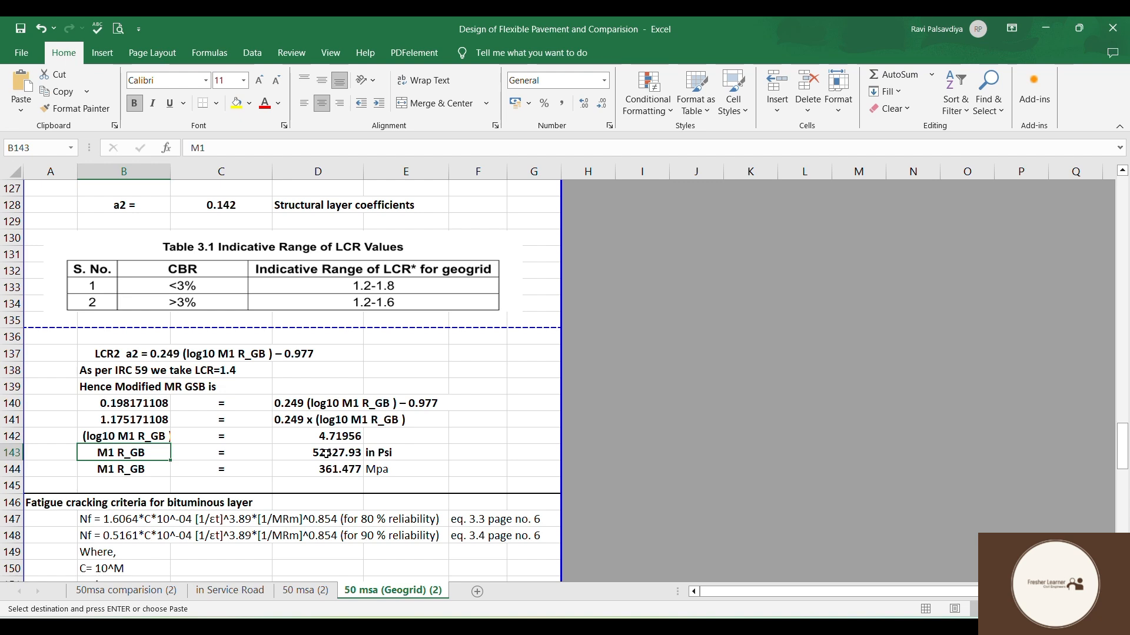
key("Right")
key("Right")
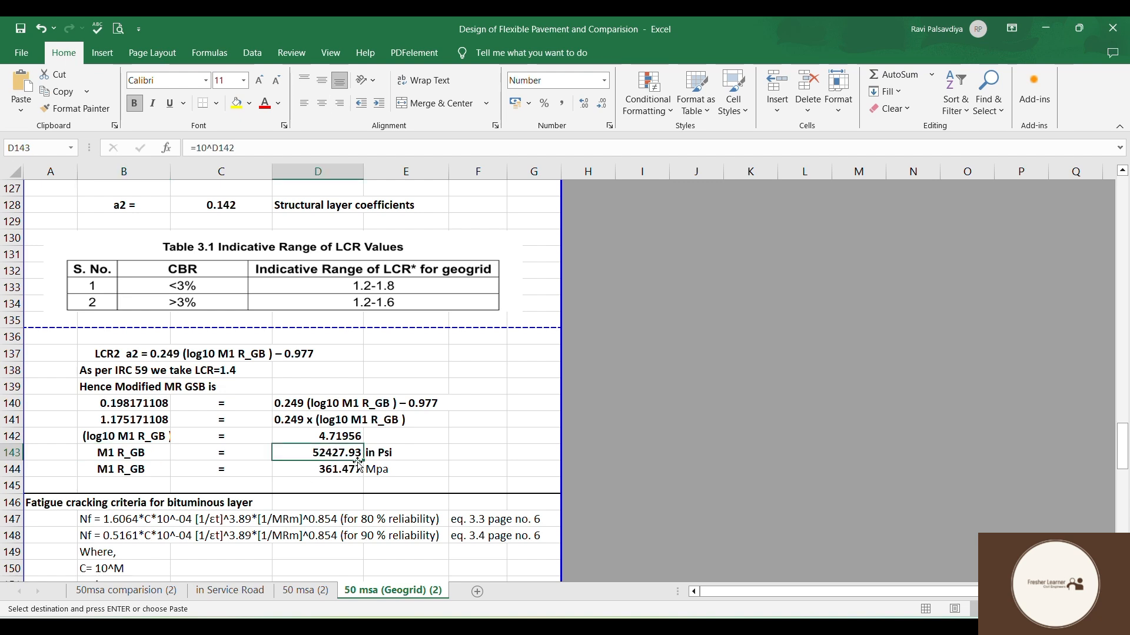
left_click(320, 470)
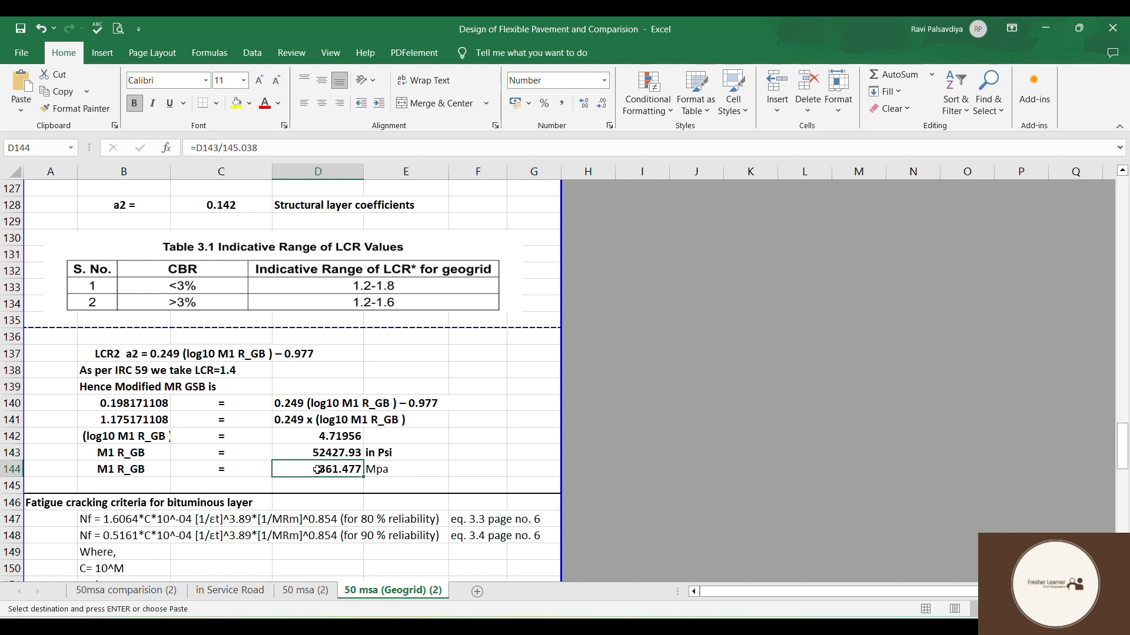
scroll(317, 469, "down", 1)
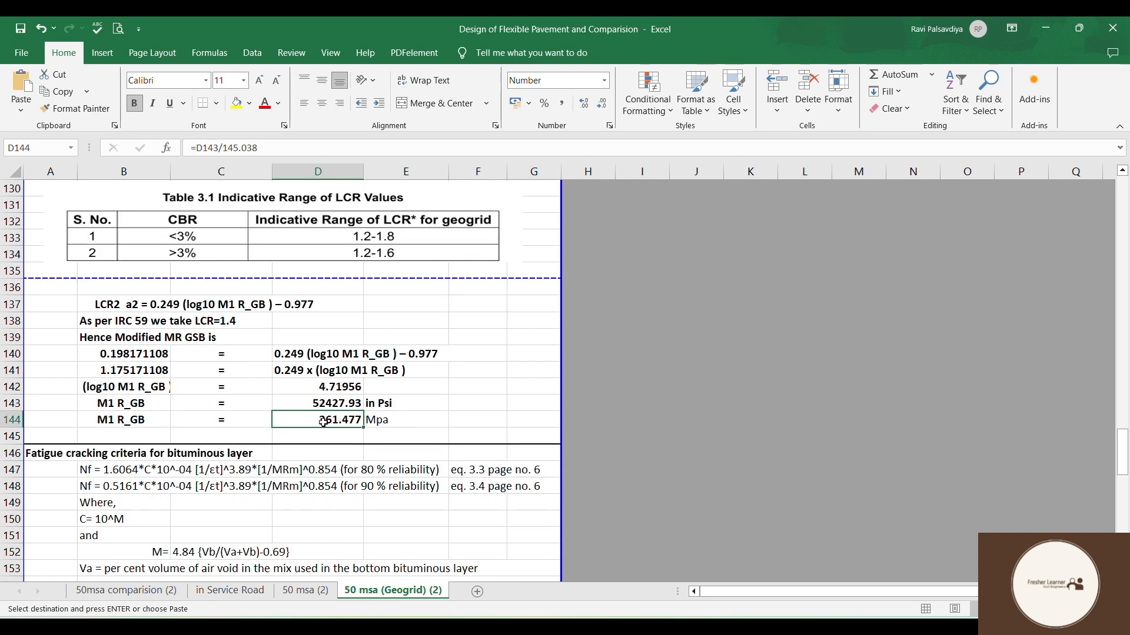
scroll(323, 422, "down", 1)
left_click(113, 369)
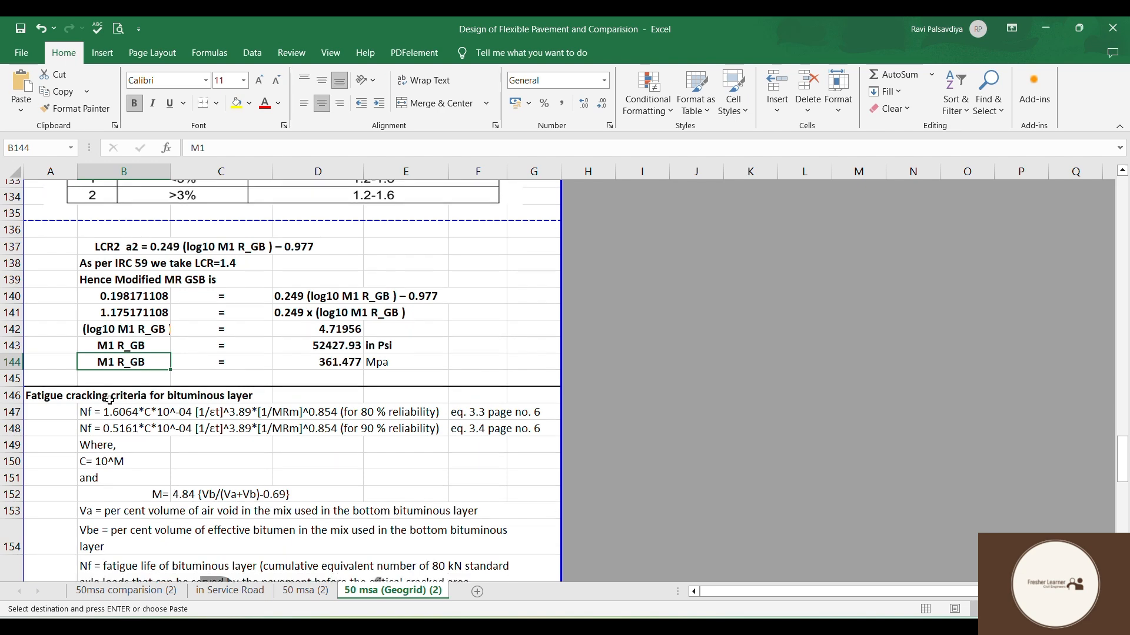
Review the fatigue cracking equations for the bituminous layer and the subgrade rutting criteria equations.
scroll(118, 377, "down", 2)
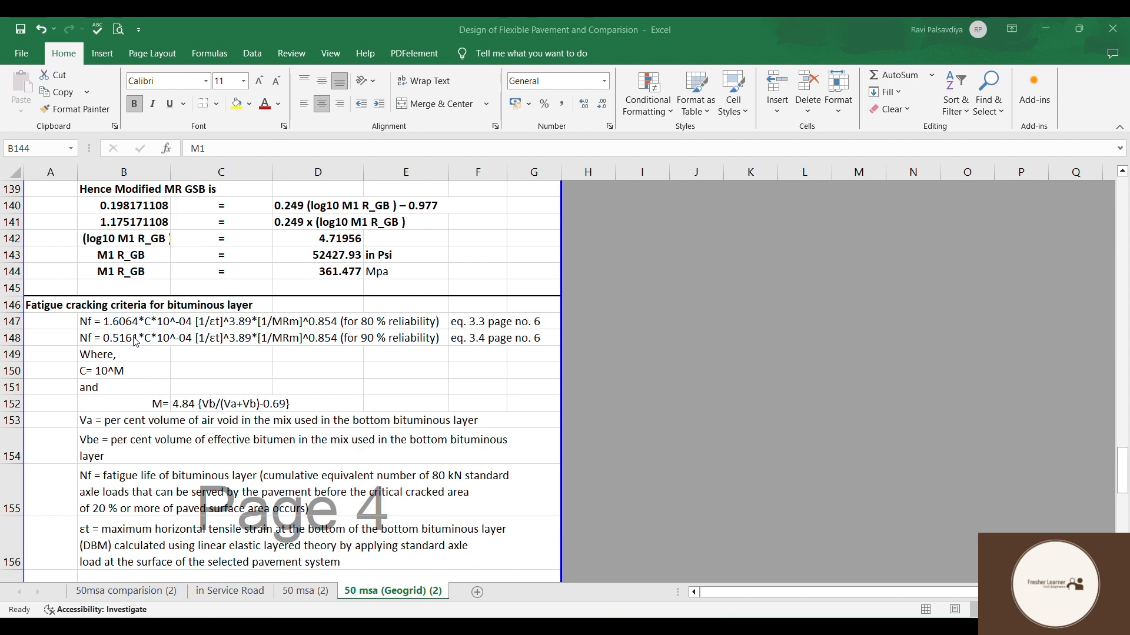
left_click(94, 315)
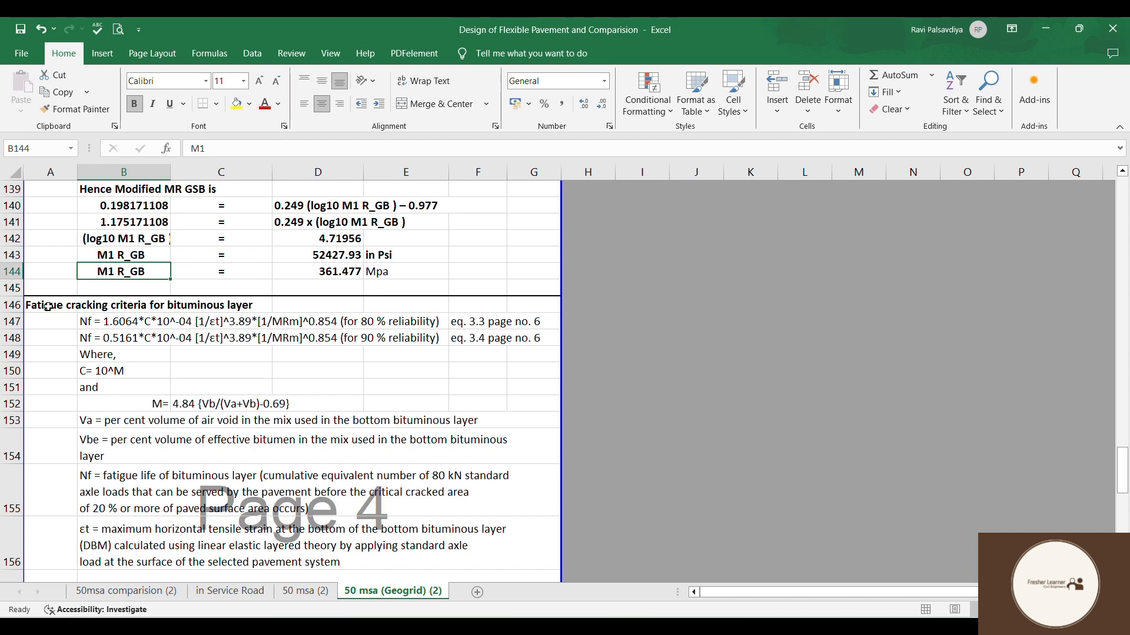
scroll(94, 370, "down", 9)
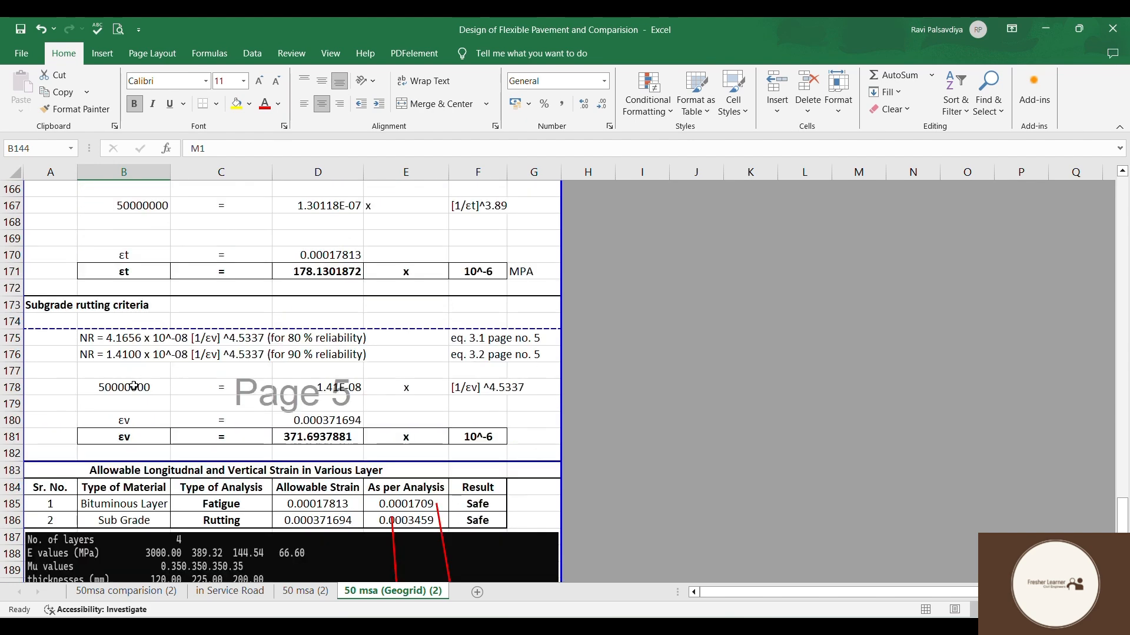
scroll(134, 385, "up", 1)
left_click(130, 417)
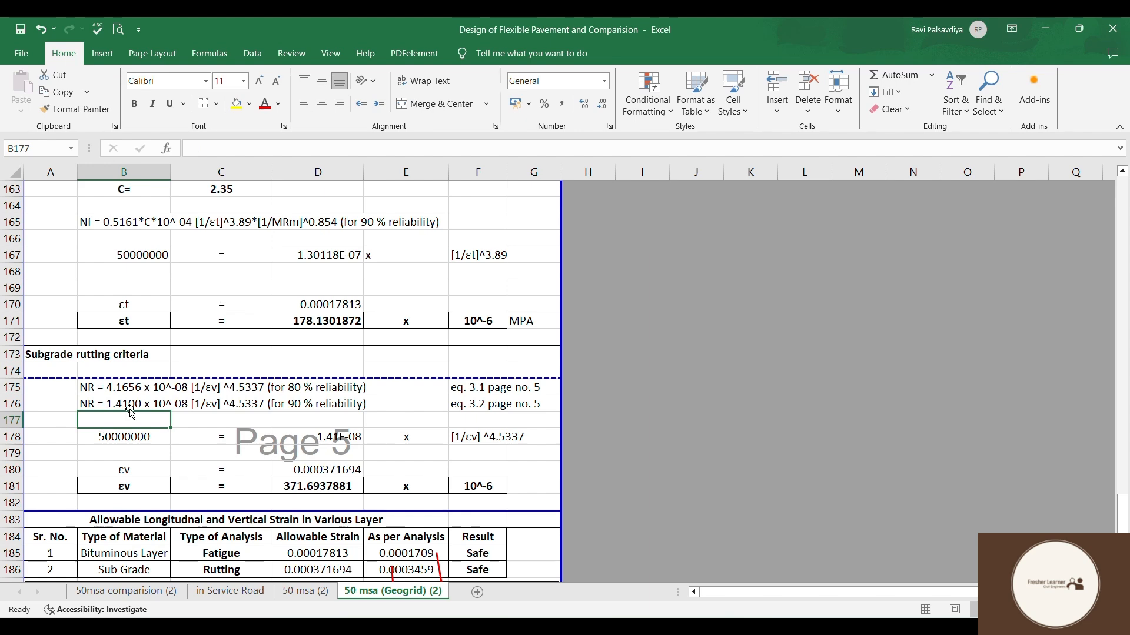
Examine the pavement section figure at the start of the sheet for the geogrid position and the critical strain locations.
scroll(181, 358, "up", 20)
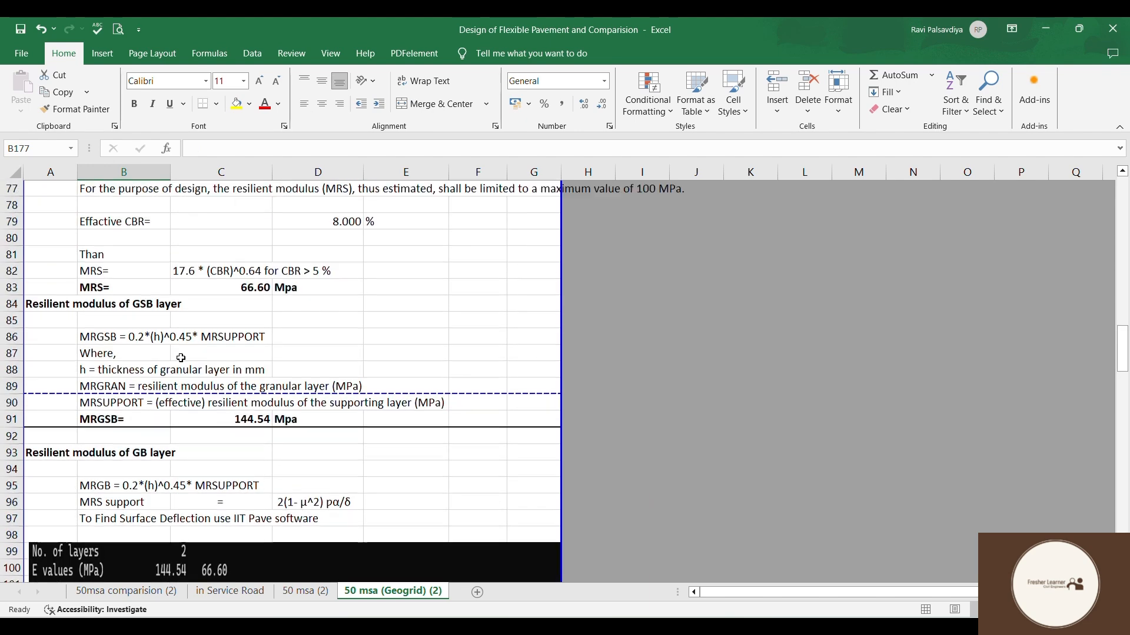
scroll(181, 357, "up", 20)
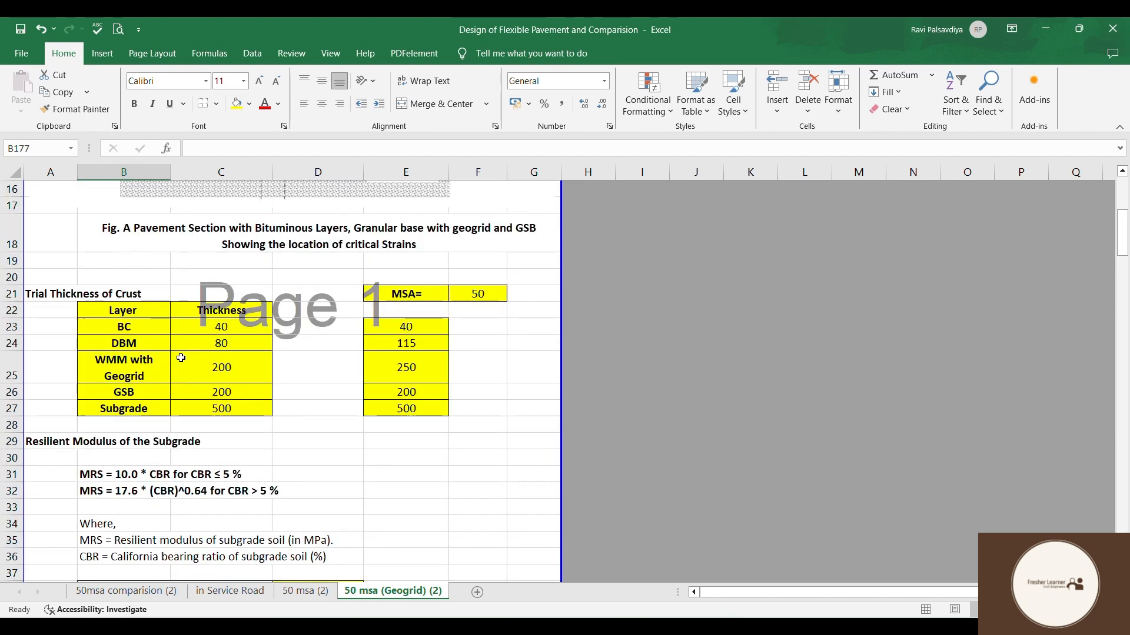
scroll(180, 357, "up", 5)
scroll(153, 329, "down", 1)
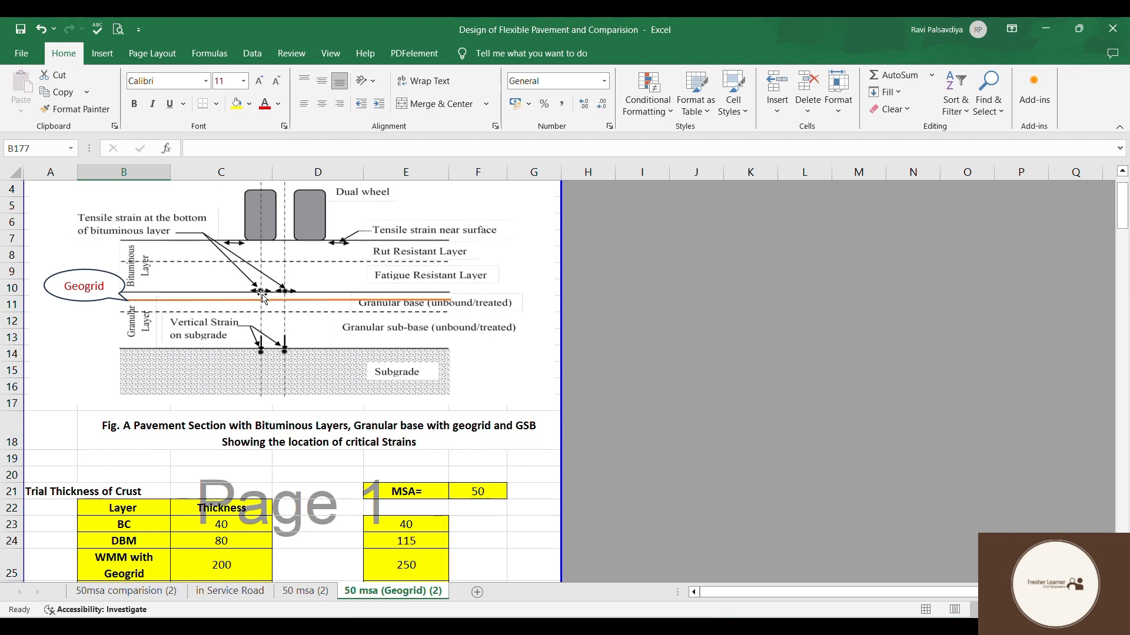
scroll(263, 297, "down", 2)
scroll(265, 329, "down", 20)
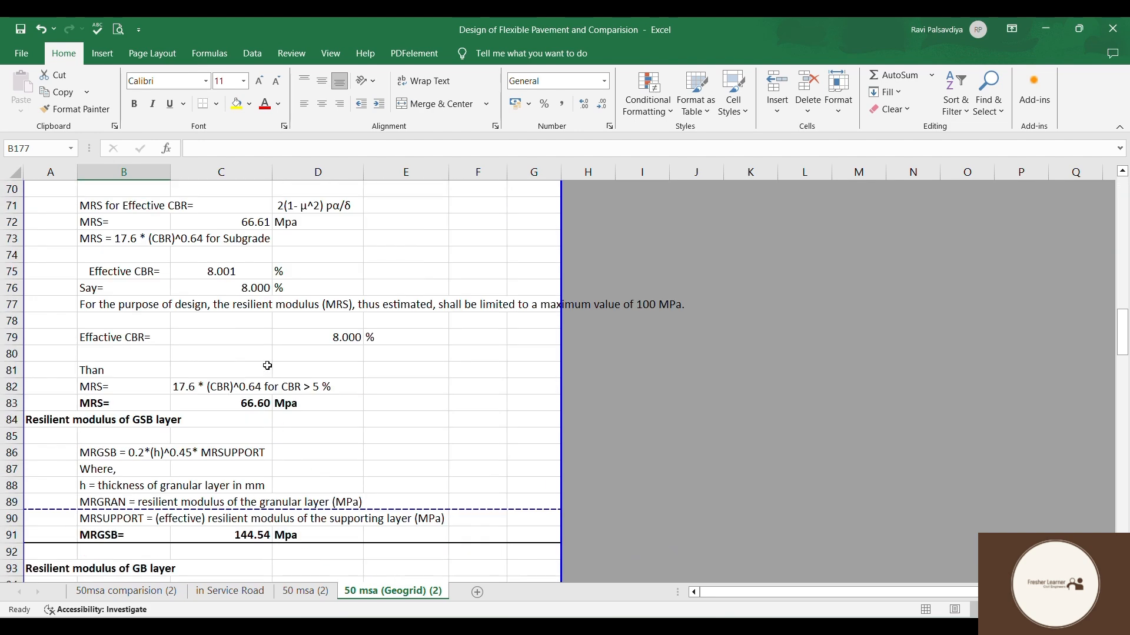
Return to the fatigue criteria for 90 % reliability and inspect the allowable tensile strain εt row and its formula in D171.
scroll(267, 366, "down", 18)
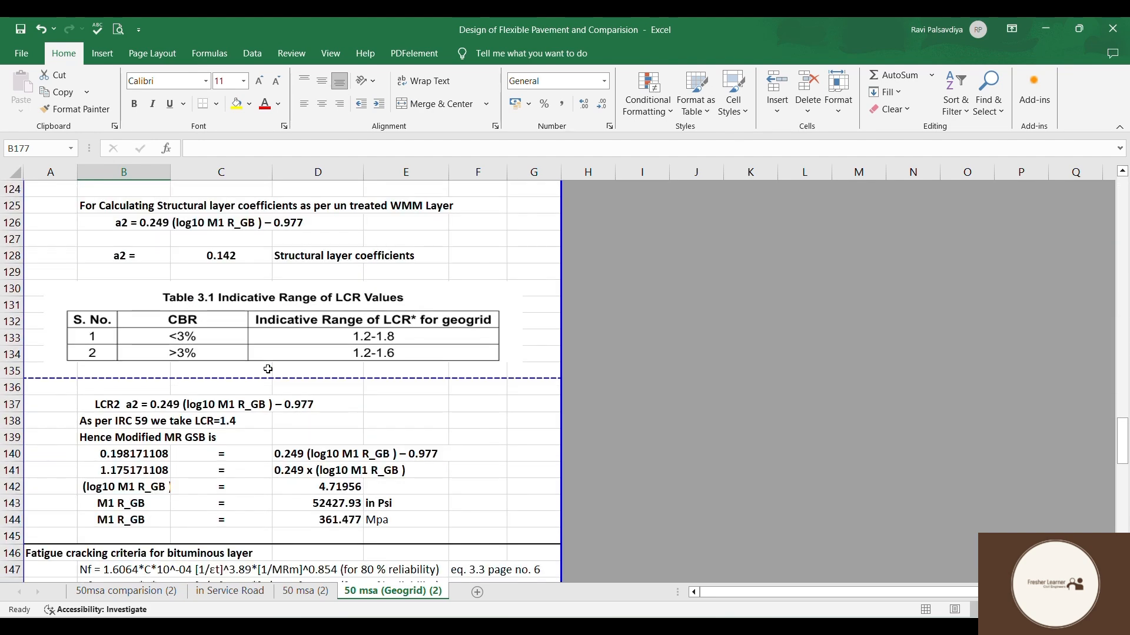
scroll(268, 369, "down", 6)
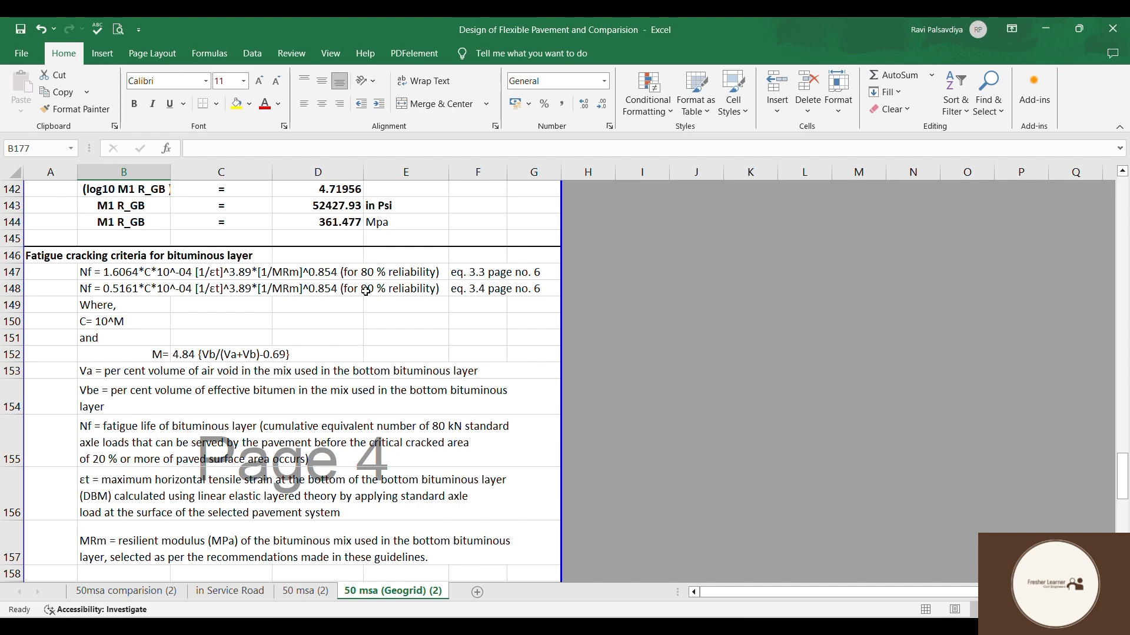
scroll(184, 373, "down", 5)
scroll(184, 373, "down", 1)
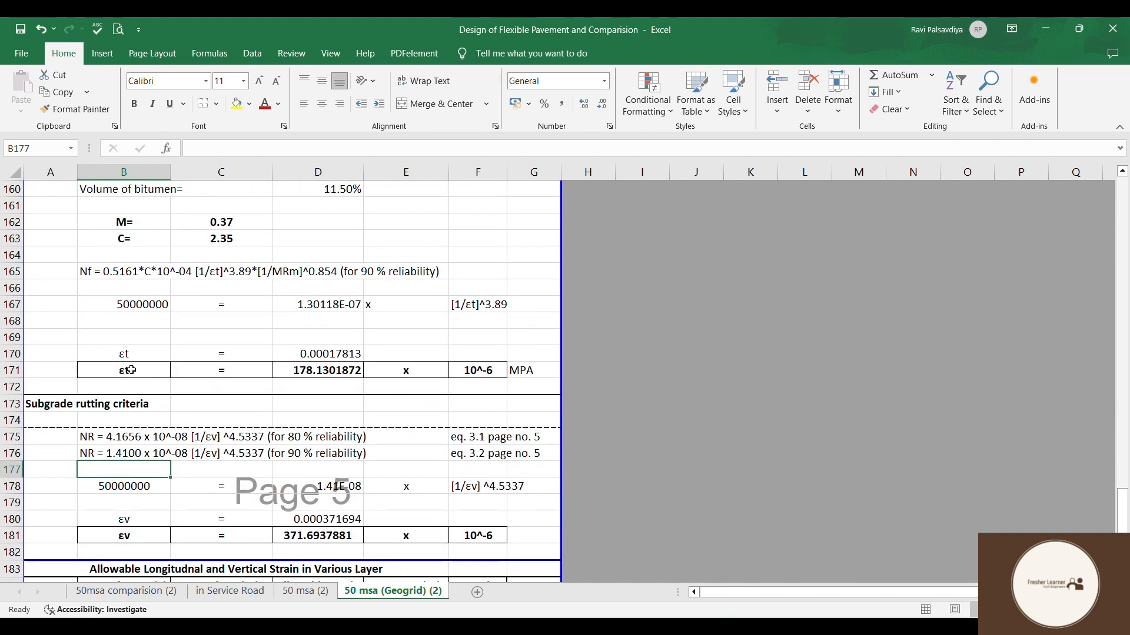
left_click_drag(119, 373, 478, 370)
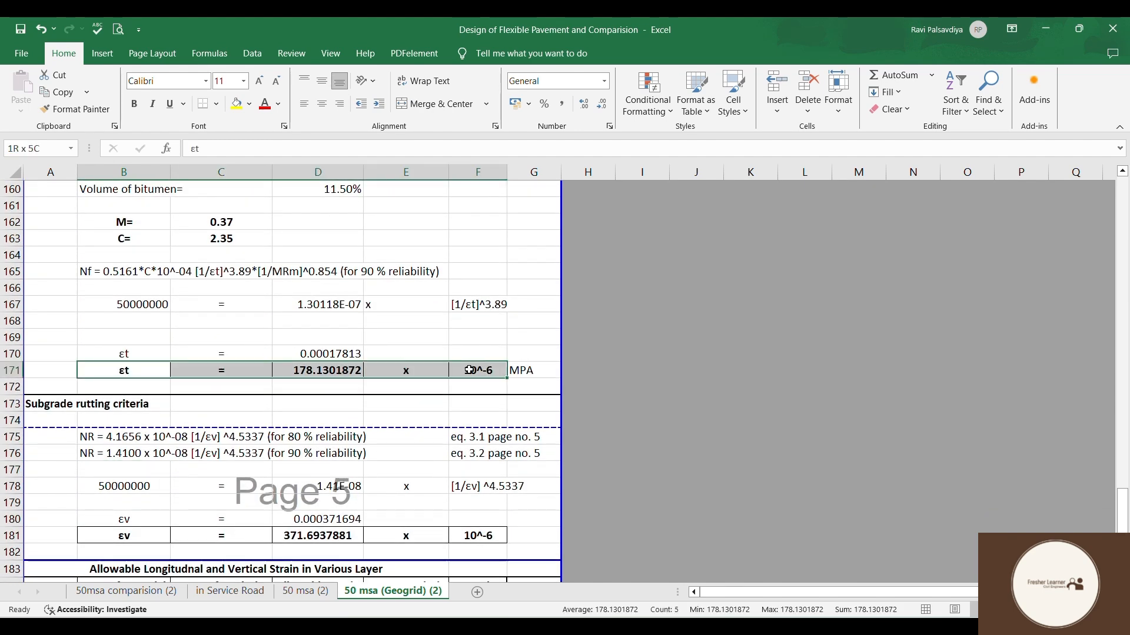
left_click(294, 370)
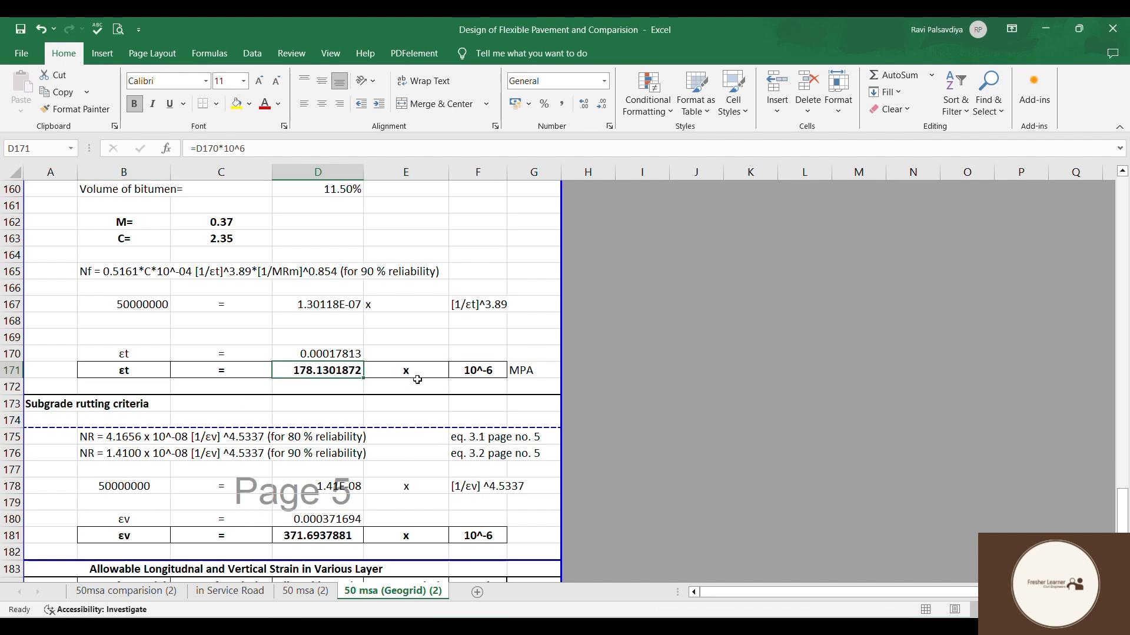
Check the allowable vertical strain εv formula in D181 and compare both allowable strains with the analysis table and pasted IITPAVE results.
scroll(420, 381, "down", 3)
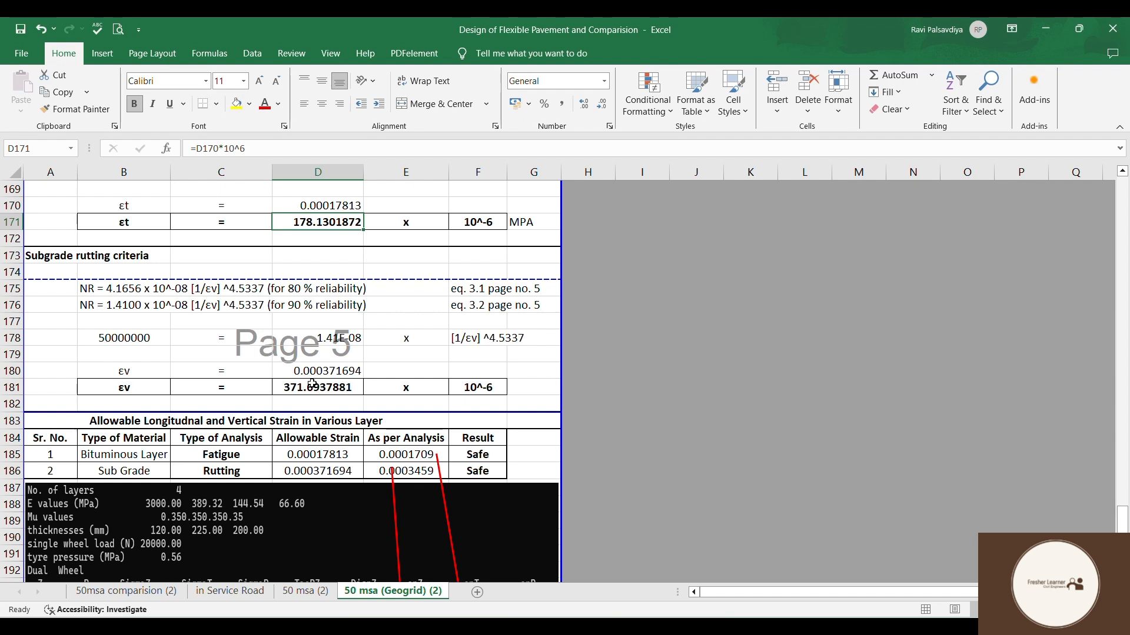
scroll(330, 283, "up", 1)
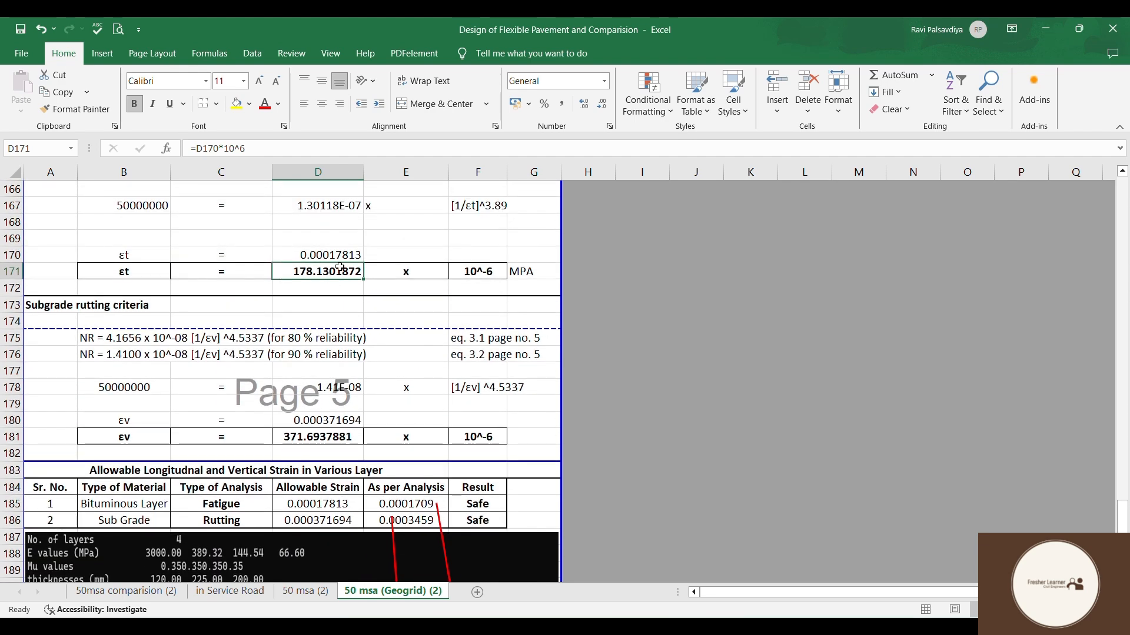
left_click(312, 432)
scroll(188, 402, "down", 1)
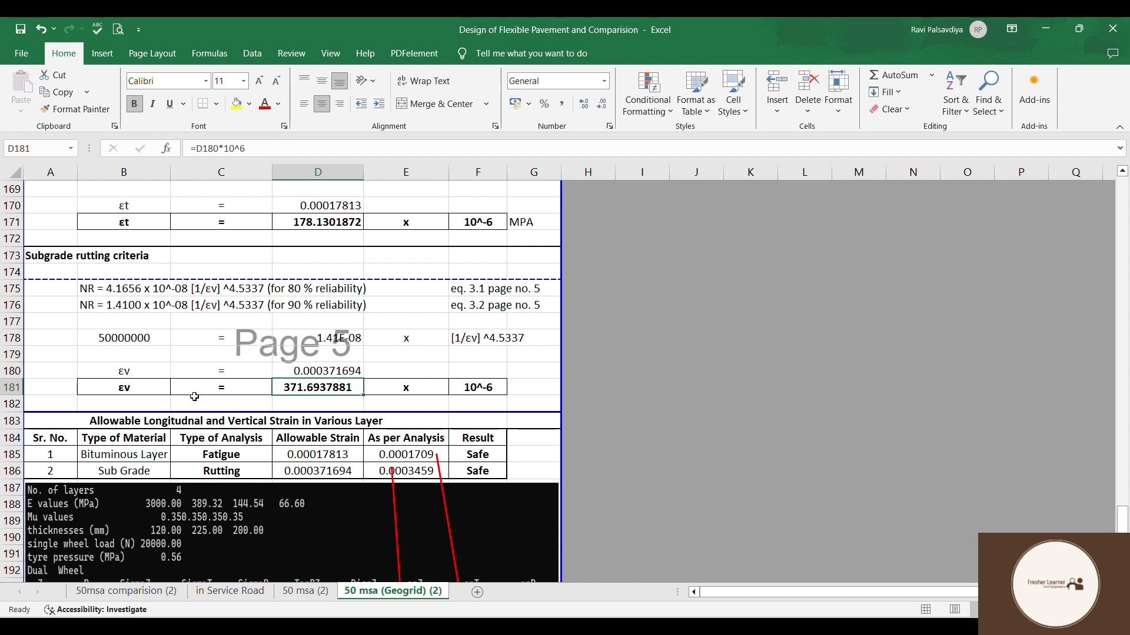
left_click(296, 221)
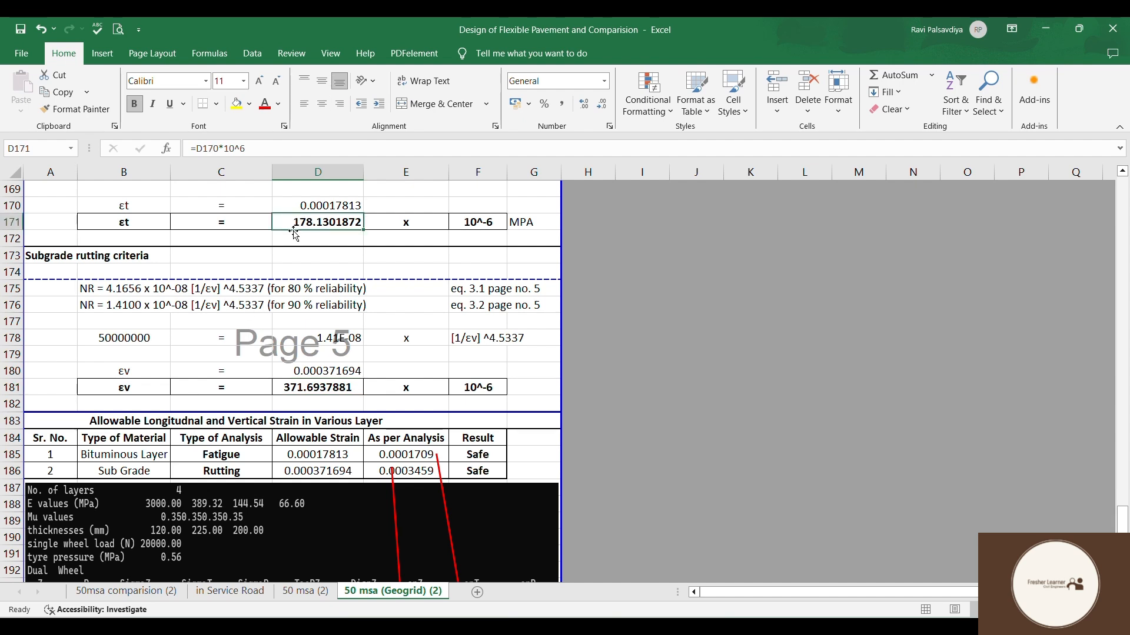
scroll(362, 360, "down", 3)
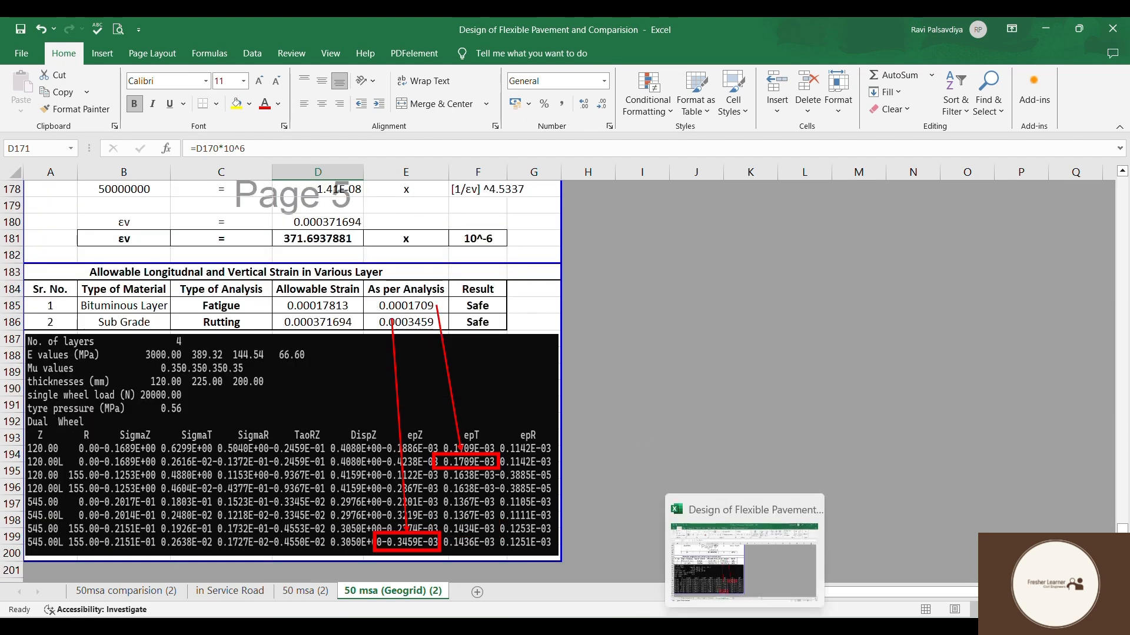
Switch to IITPAVE, go back from the results to the input form and set the number of layers to 4.
left_click(775, 628)
left_click(783, 260)
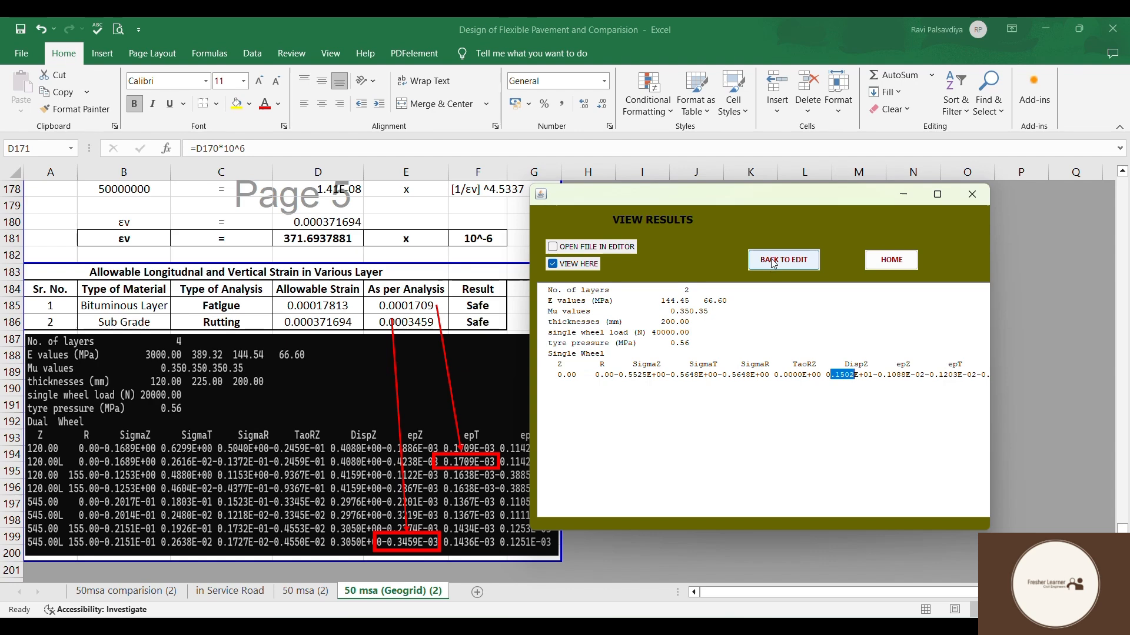
left_click(609, 218)
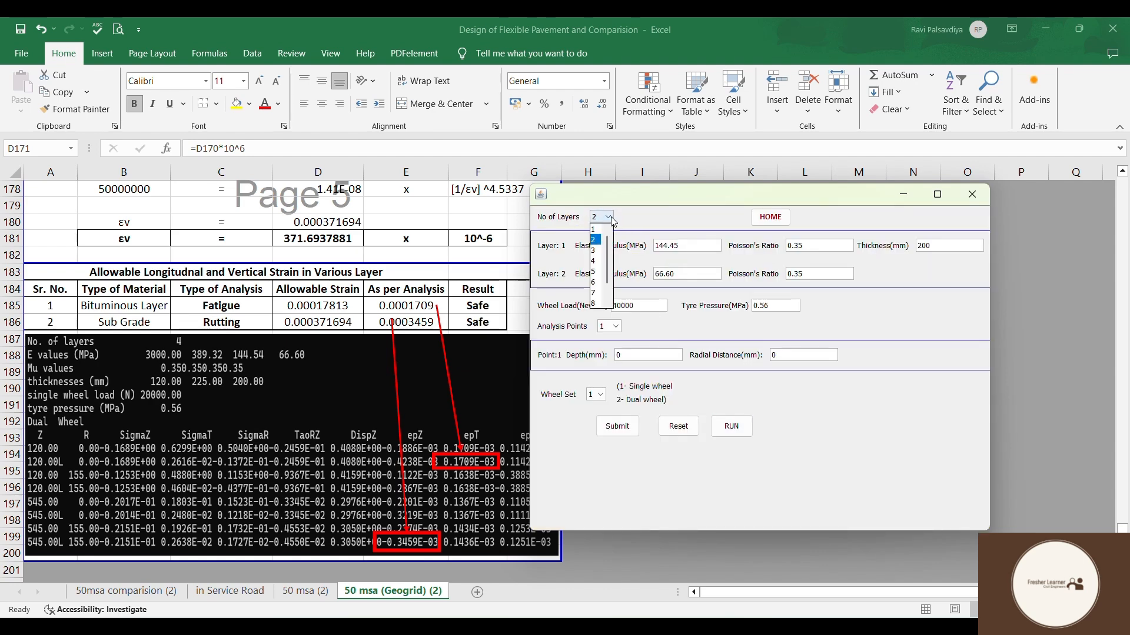
left_click(594, 261)
Set layer 1 to elastic modulus 3000 MPa, Poisson's ratio 0.35 and thickness 120 mm, using the trial crust thickness table in Excel.
left_click(670, 245)
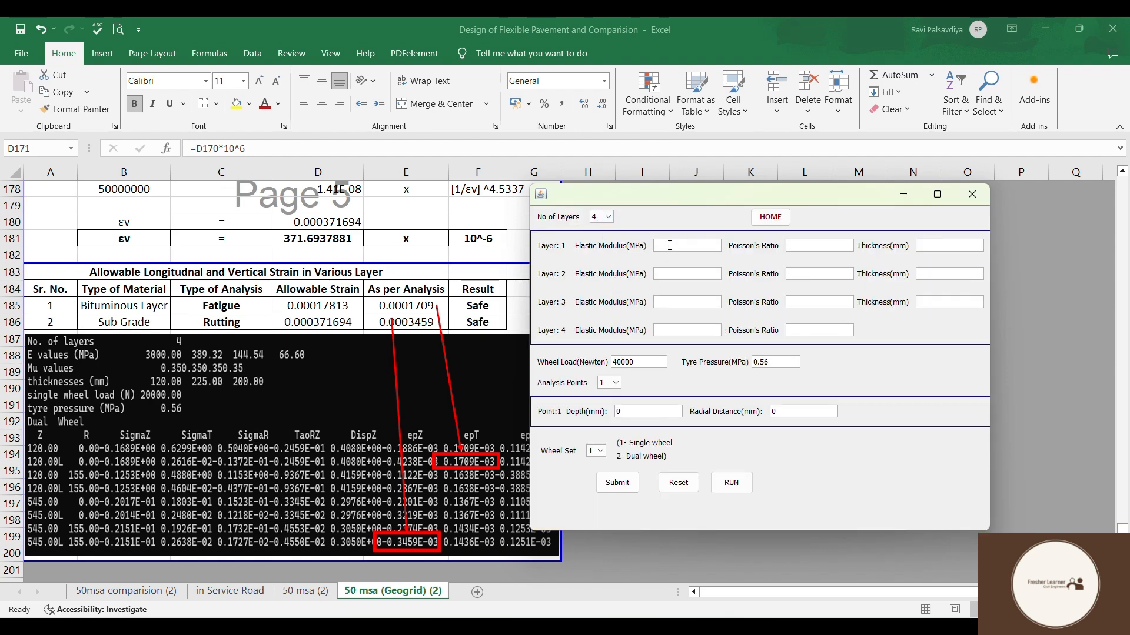
type("3000")
left_click(807, 245)
type("0.35")
left_click(80, 254)
scroll(118, 253, "up", 20)
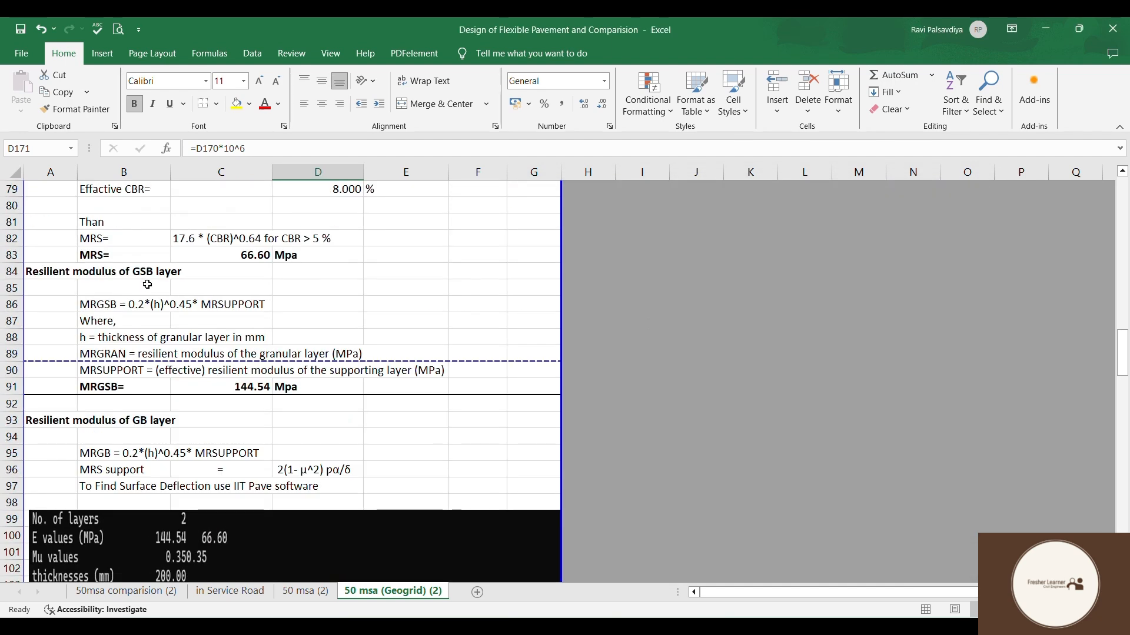
scroll(147, 285, "up", 20)
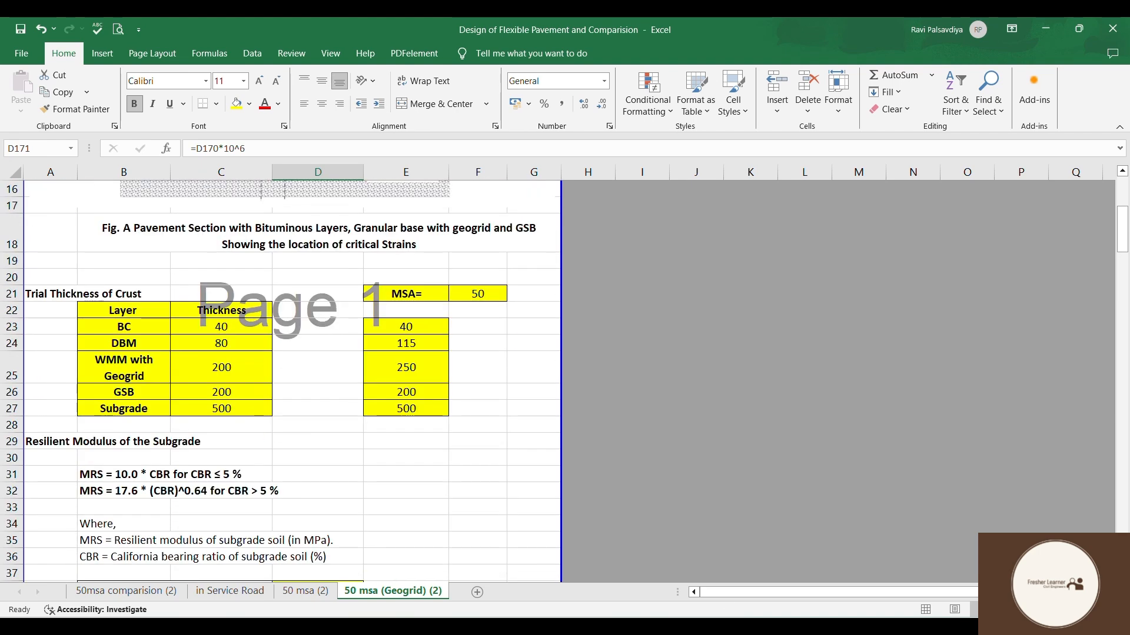
key("alt+Tab")
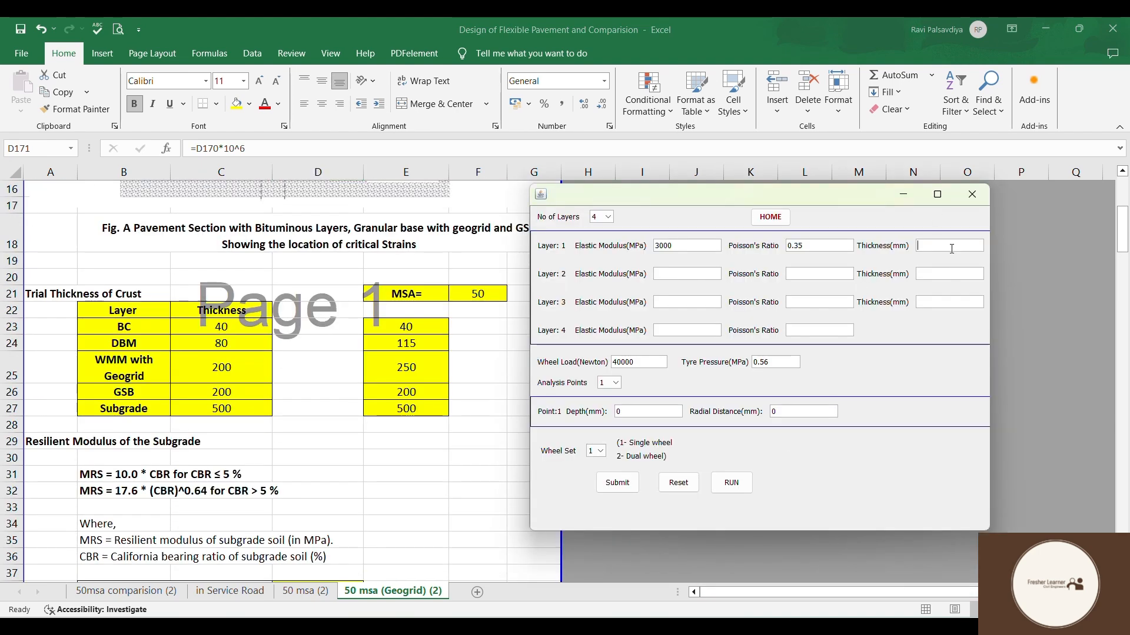
type("12010")
Set the thickness of layers 2 and 3 to 200 mm and the Poisson's ratio of layers 2 to 4 to 0.35.
key("BackSpace")
type("2")
type("200")
left_click(804, 274)
type("0.350.30.35")
Enter the elastic moduli from the worksheet calculations: 66.60 MPa for layer 4, 144.54 MPa for layer 3 and 361.477 MPa for layer 2.
scroll(245, 352, "down", 4)
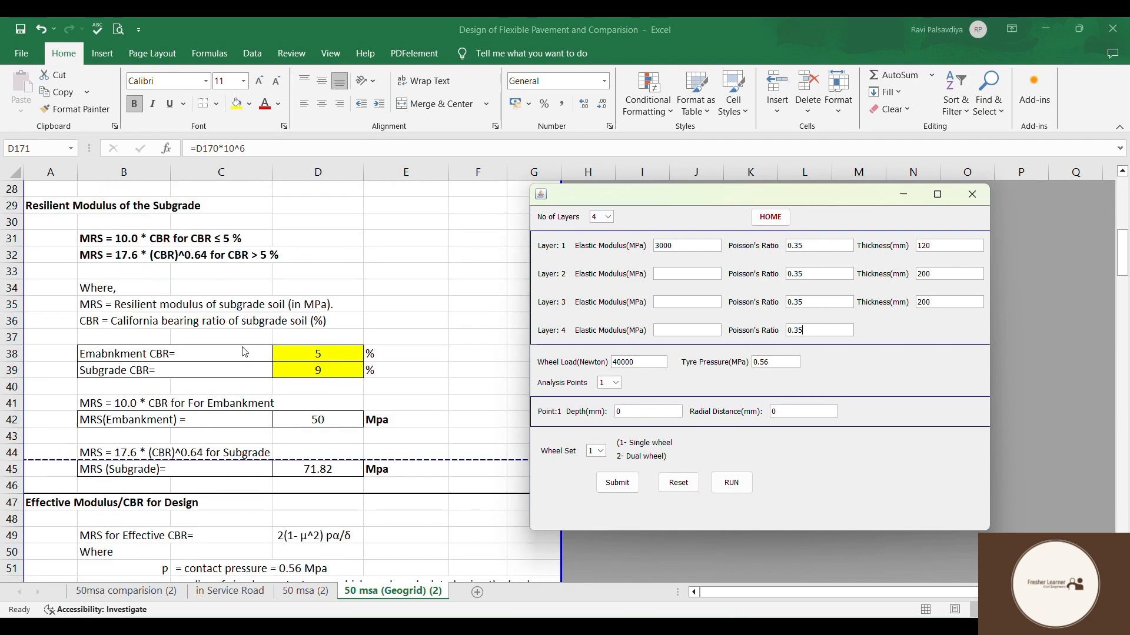
scroll(244, 352, "down", 12)
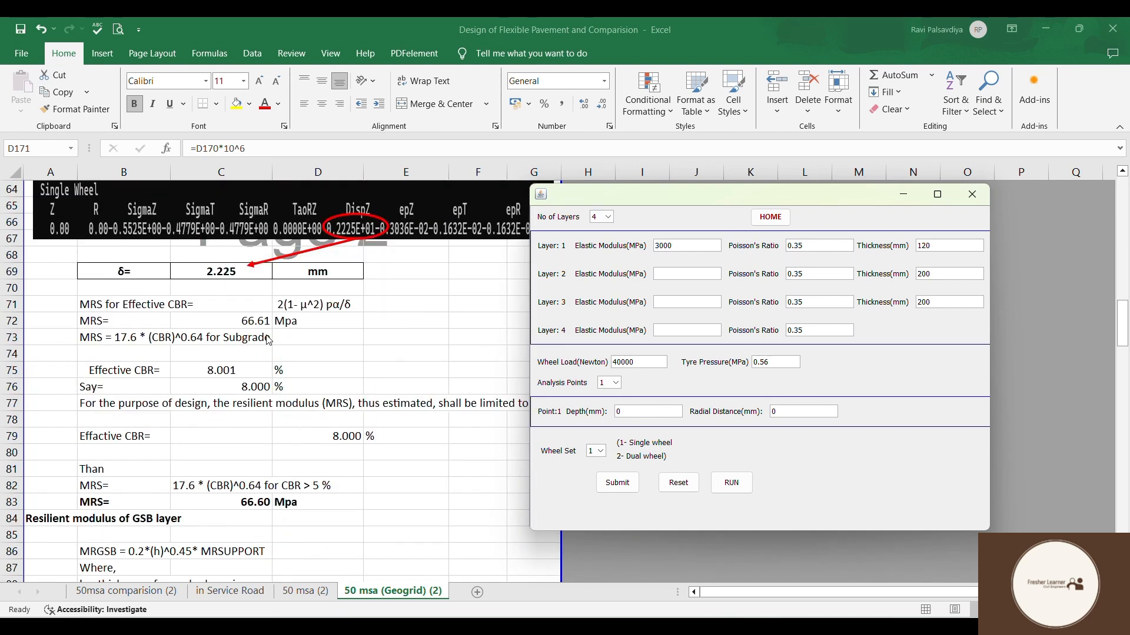
scroll(277, 372, "down", 1)
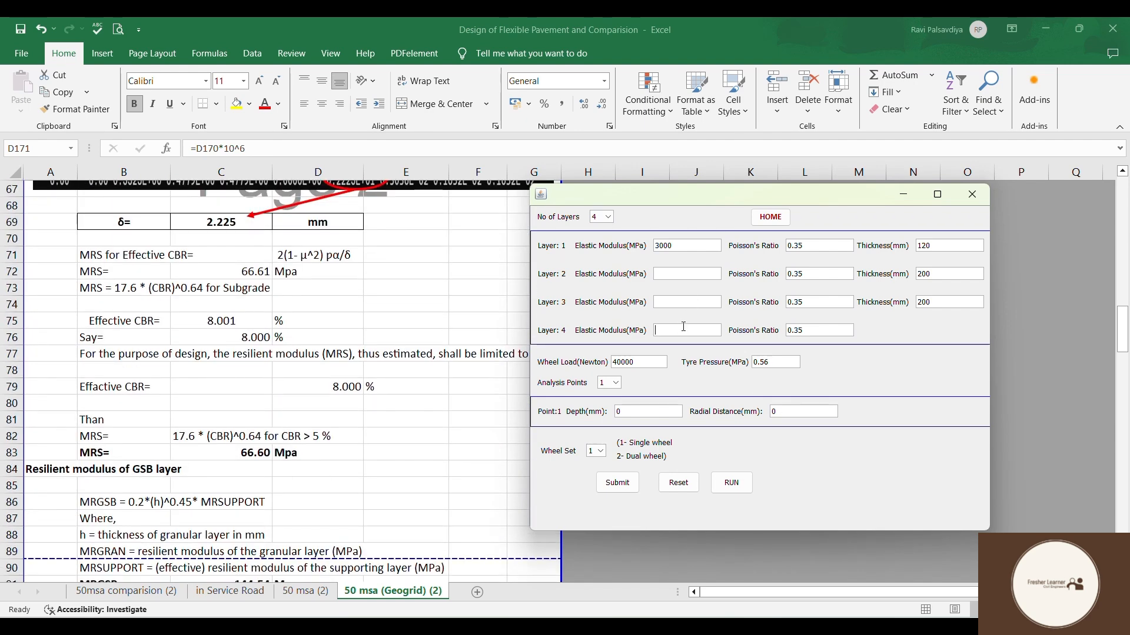
scroll(194, 343, "down", 6)
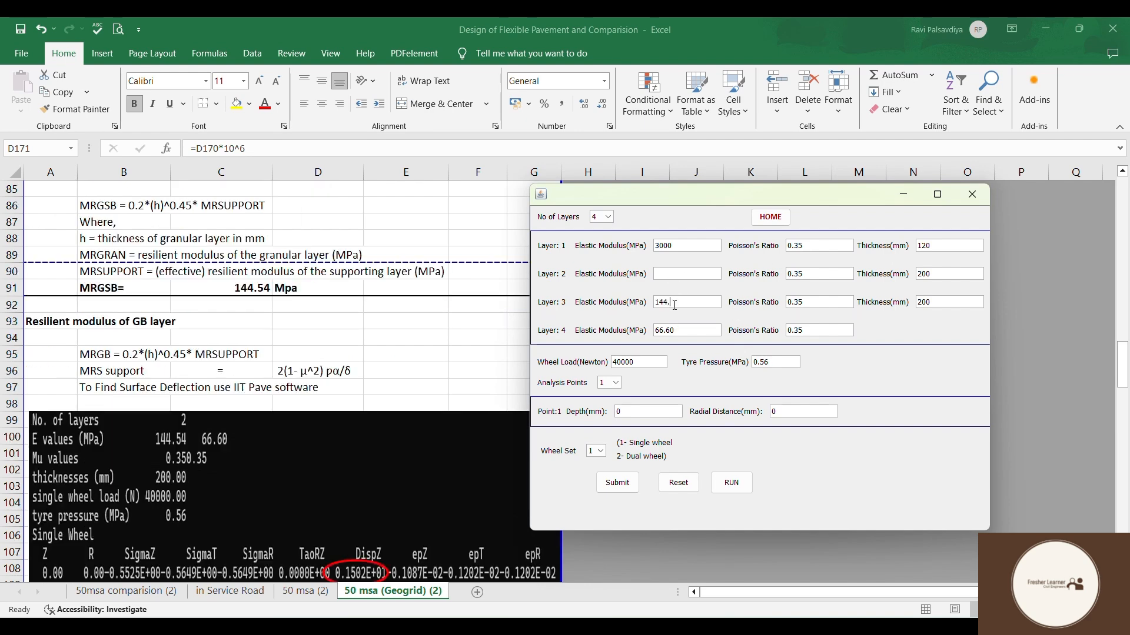
scroll(320, 398, "down", 14)
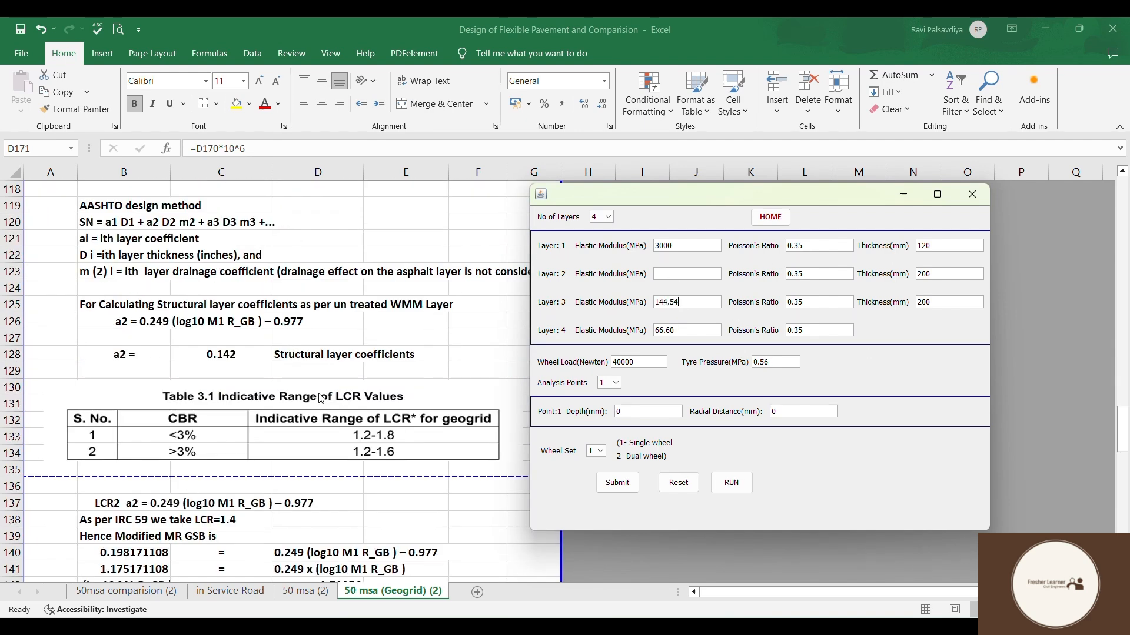
scroll(320, 399, "down", 2)
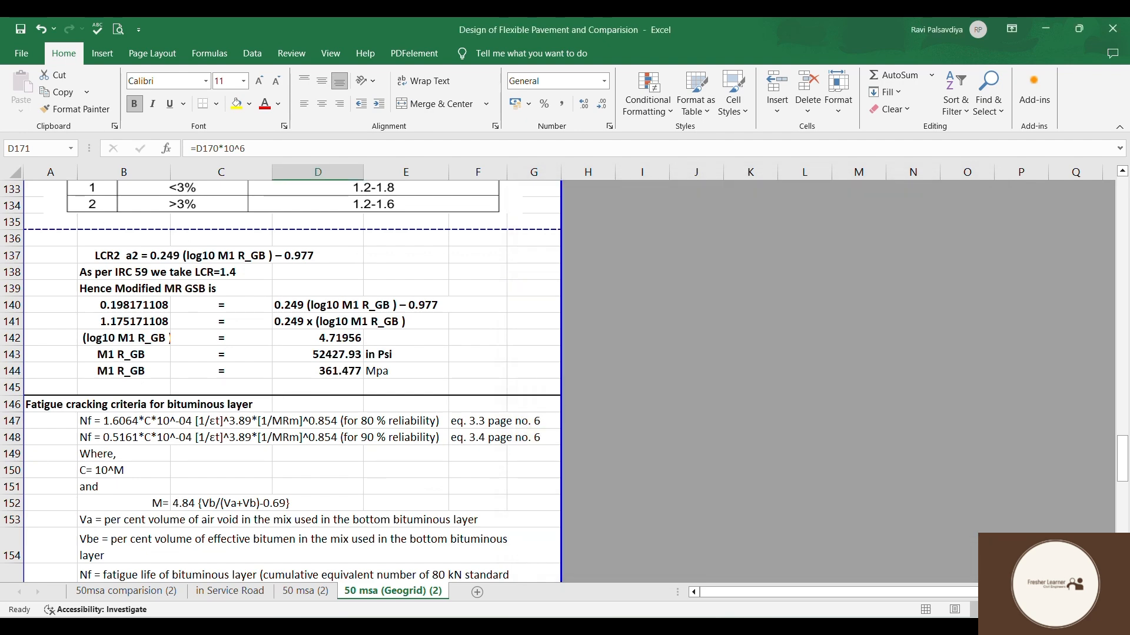
left_click(768, 624)
type("361.477")
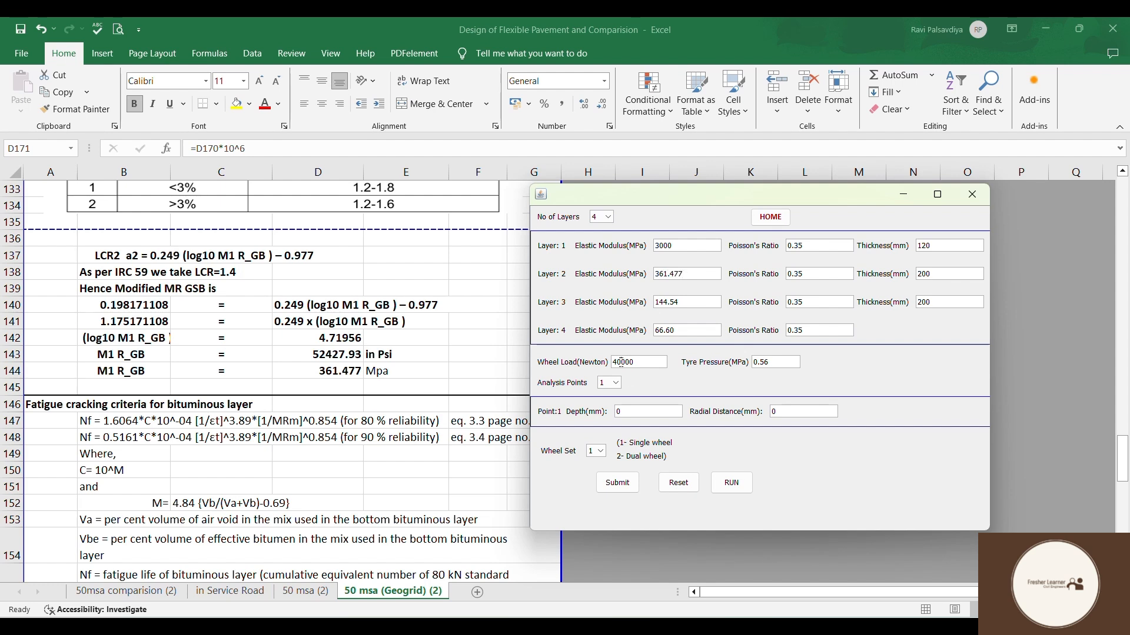
Set the wheel load to 20000 N and the number of analysis points to 4, and enlarge the window to show the full form.
left_click_drag(621, 362, 596, 363)
type("20")
left_click(617, 383)
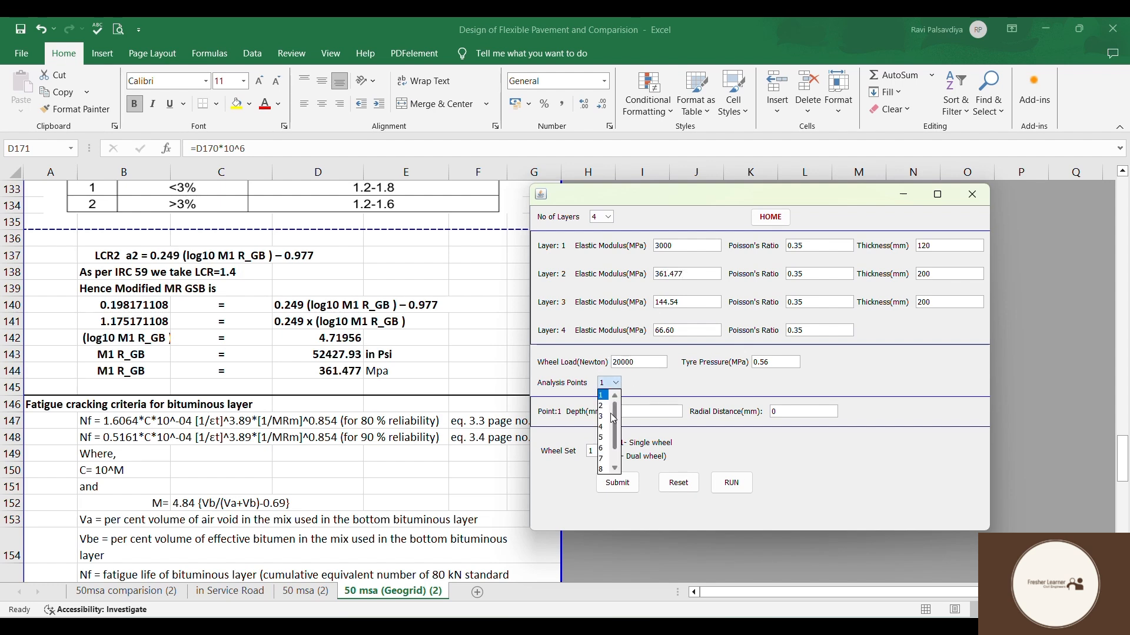
left_click(606, 428)
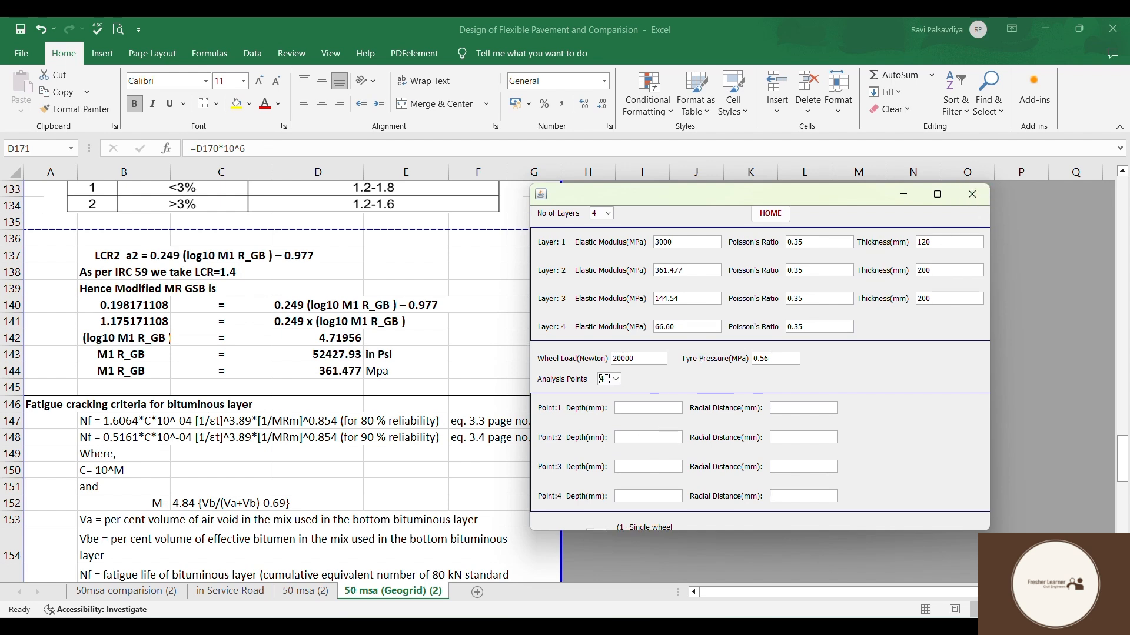
left_click_drag(981, 529, 1050, 595)
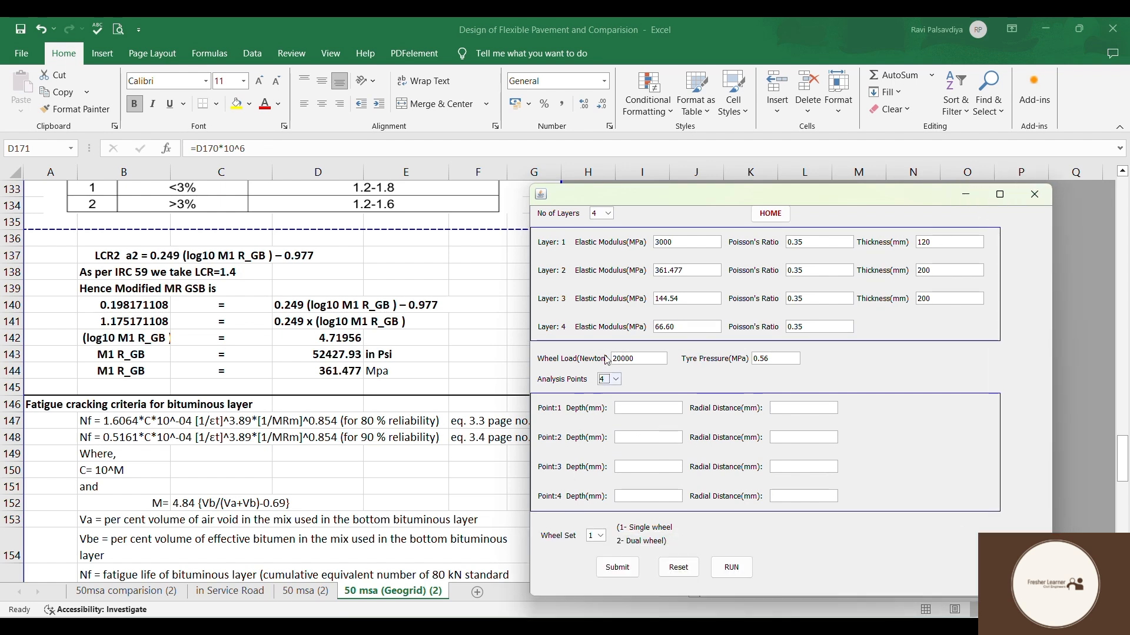
Set analysis points 1 and 2 to depth 120 mm, with radial distances of 0 and 155 mm.
left_click(668, 405)
type("120")
left_click(781, 408)
type("0120")
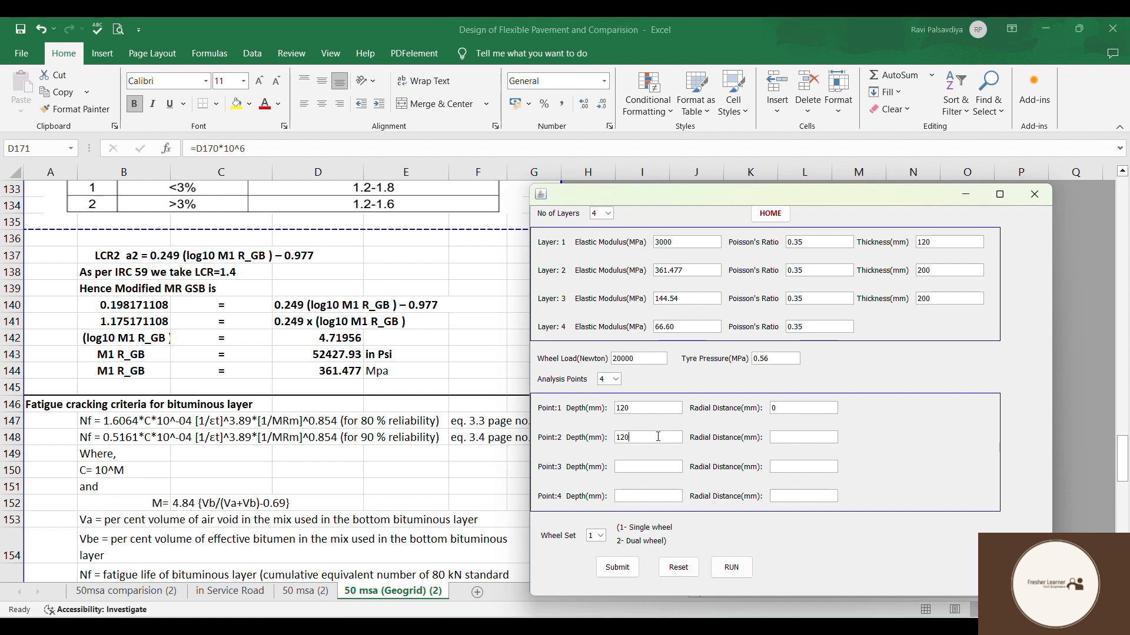
left_click(783, 433)
type("155")
Set analysis points 3 and 4 to depth 520 mm, with radial distances of 0 and 155 mm.
left_click(638, 466)
type("0")
left_click(642, 496)
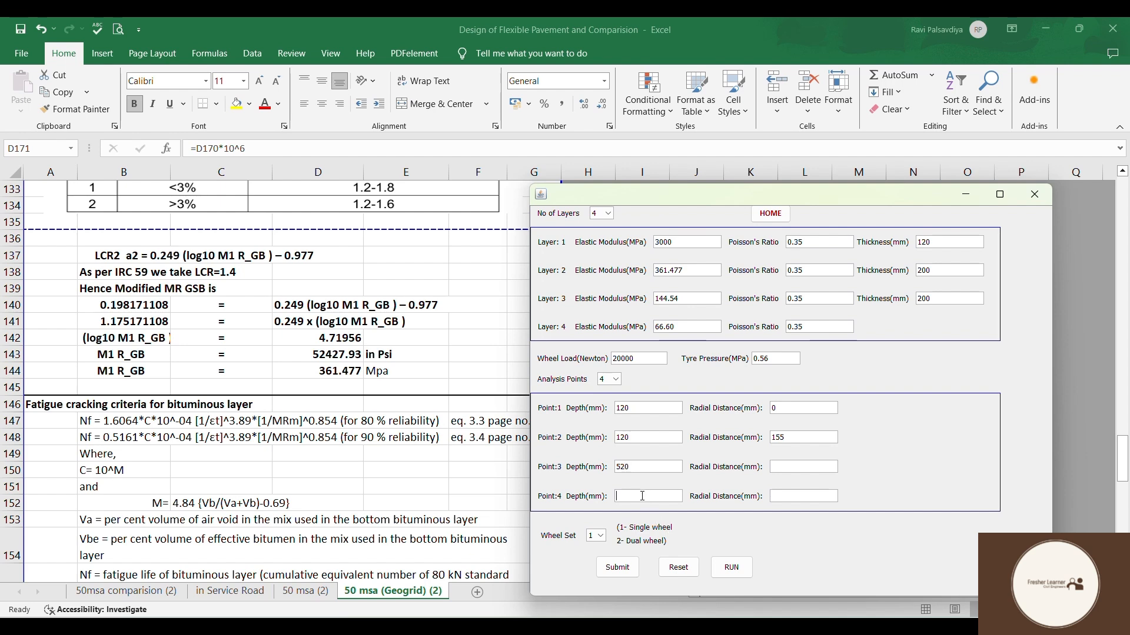
left_click(790, 472)
type("0")
left_click(803, 499)
type("155")
Run the four-layer analysis with wheel set 2 (dual wheel) and view the results inside the program.
left_click(596, 536)
left_click(594, 559)
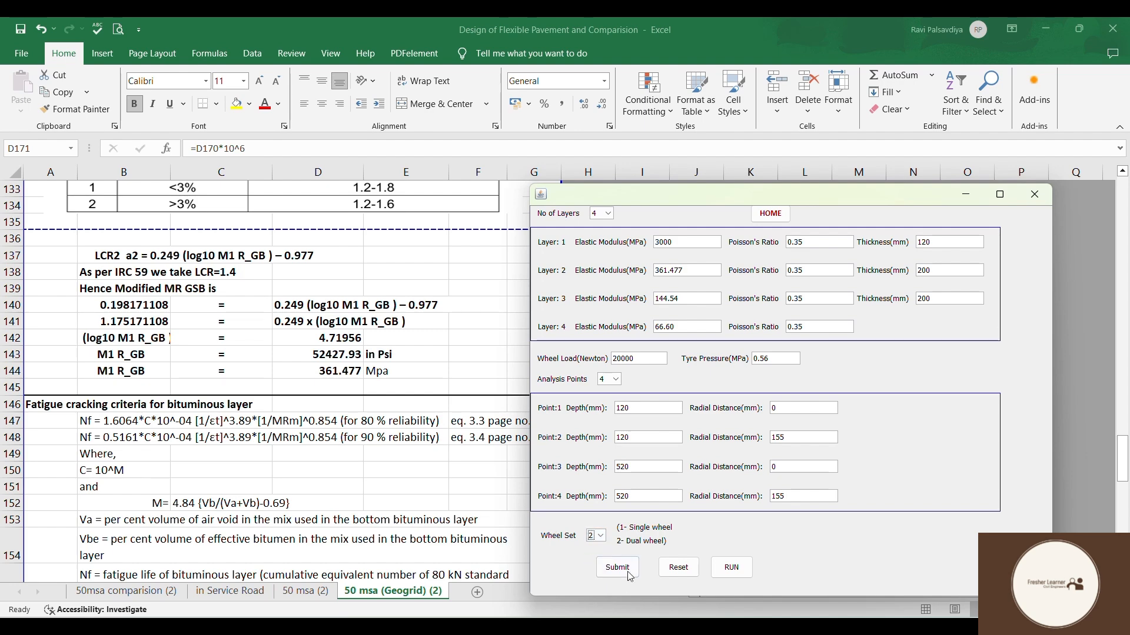
left_click(618, 569)
left_click(563, 329)
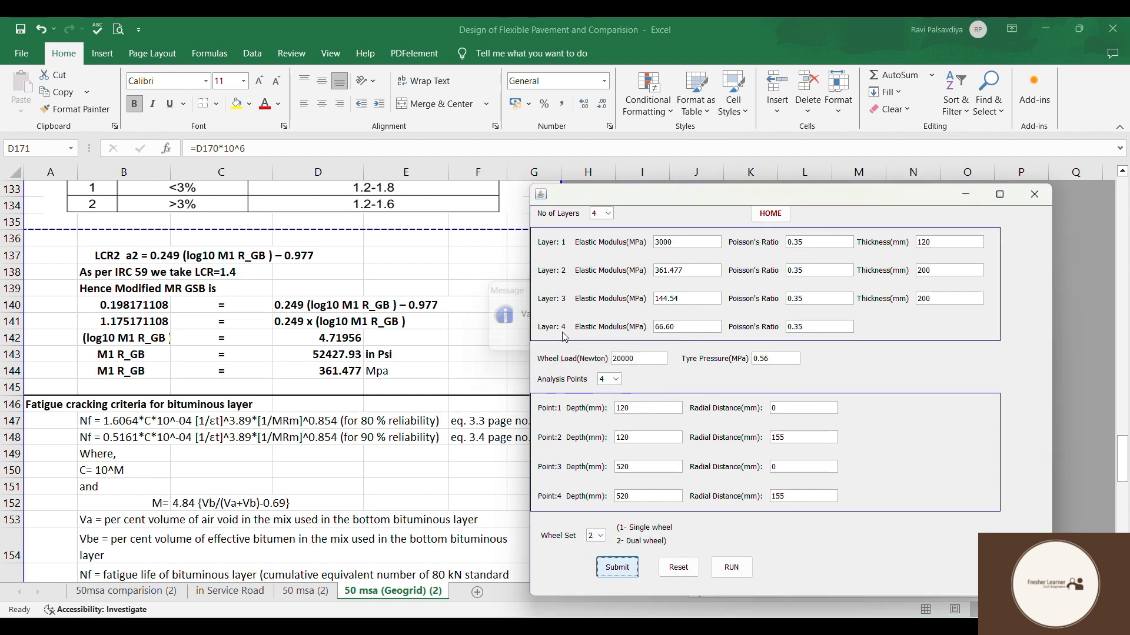
left_click(713, 565)
left_click(569, 299)
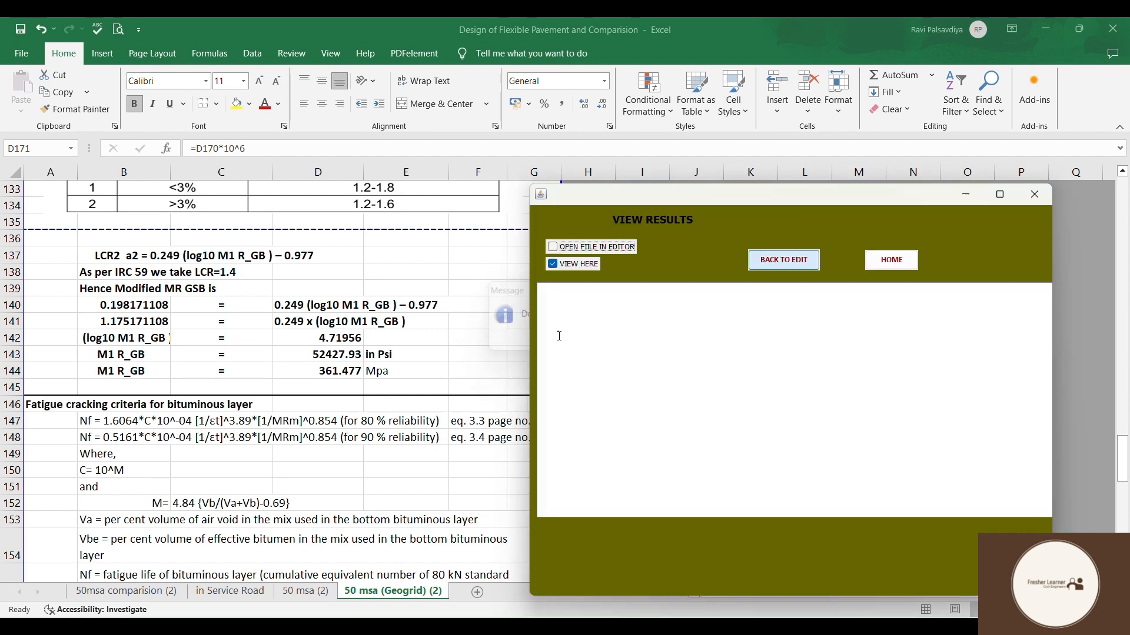
left_click(571, 264)
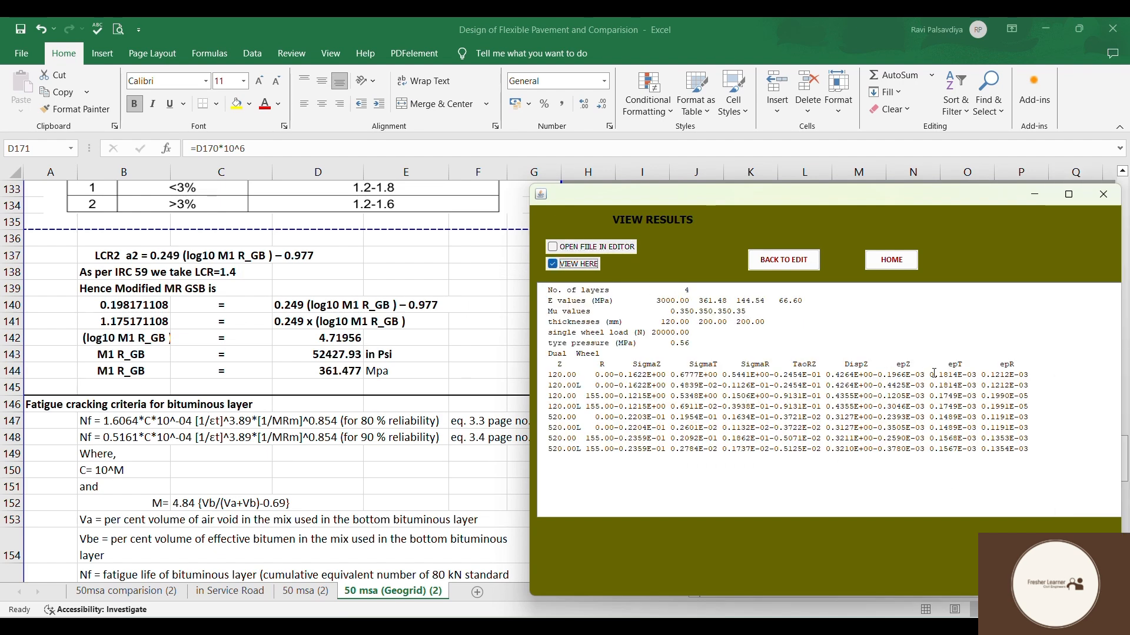
Inspect the epT strains at 120 mm depth, switch to Excel and set the fatigue analysis strain in E185 to =0.1814*10^-3.
left_click_drag(934, 375, 979, 406)
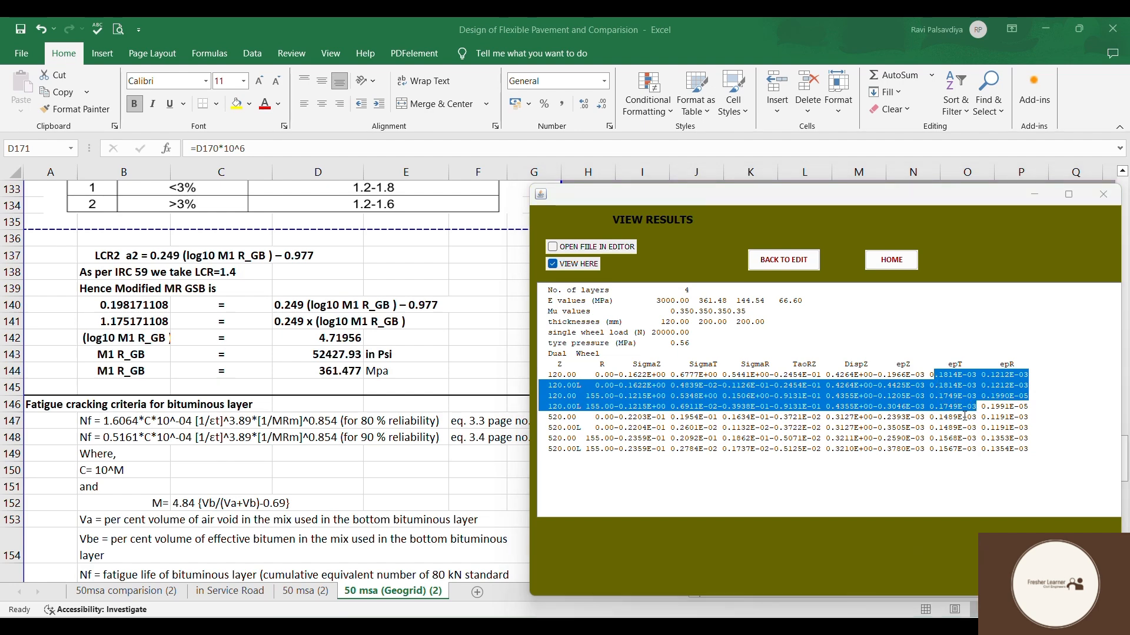
left_click(254, 427)
scroll(255, 426, "down", 15)
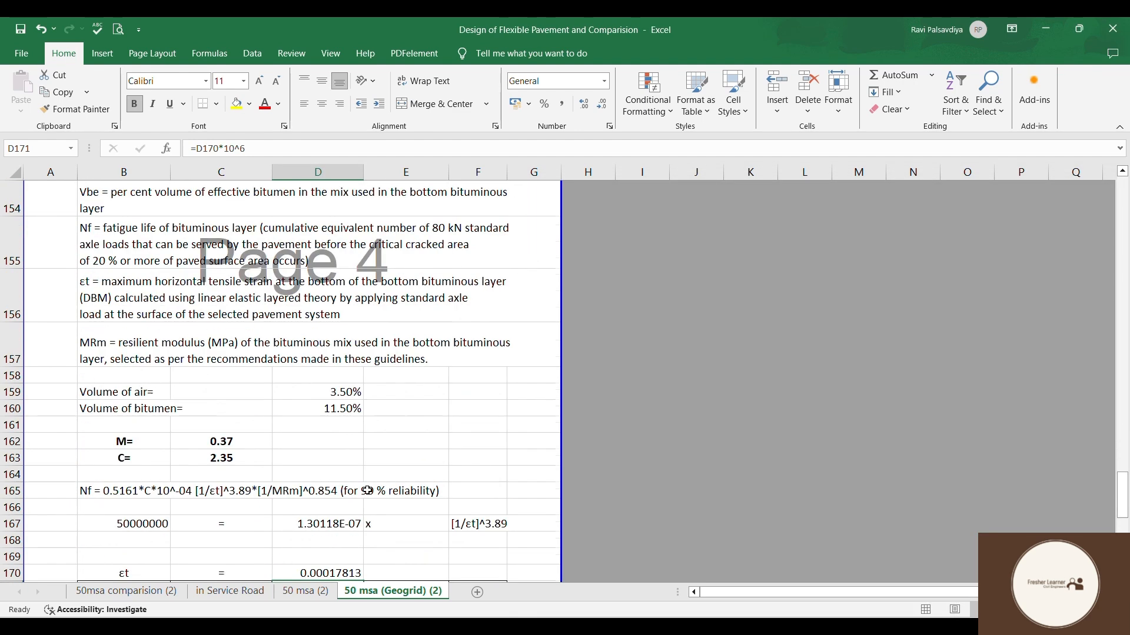
scroll(421, 374, "up", 2)
left_click(406, 404)
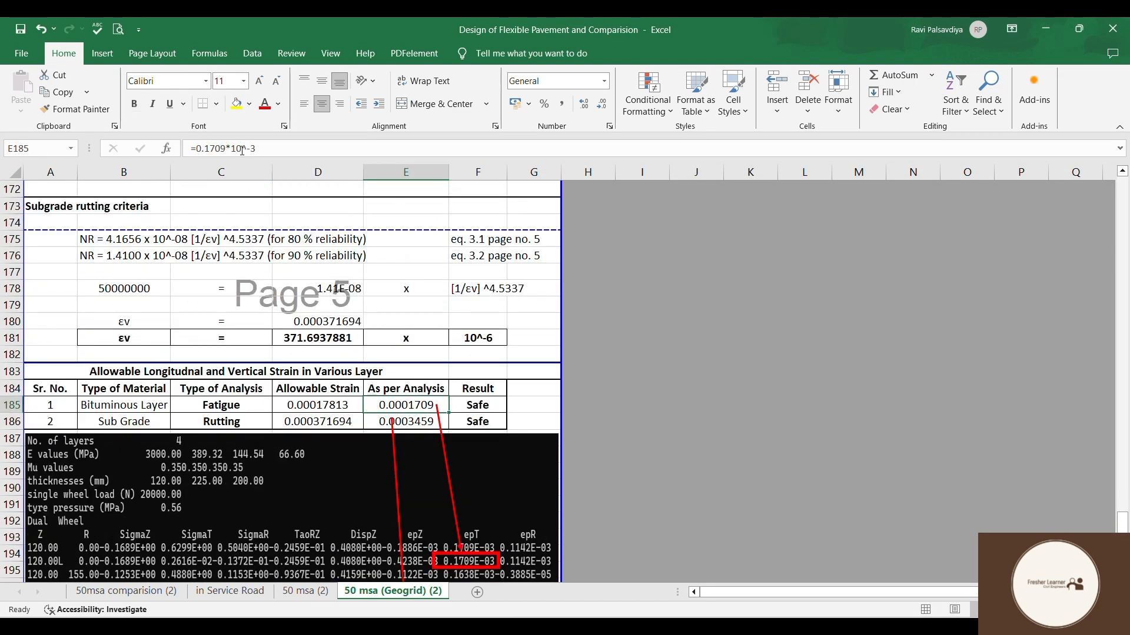
left_click_drag(226, 149, 207, 149)
type("1814")
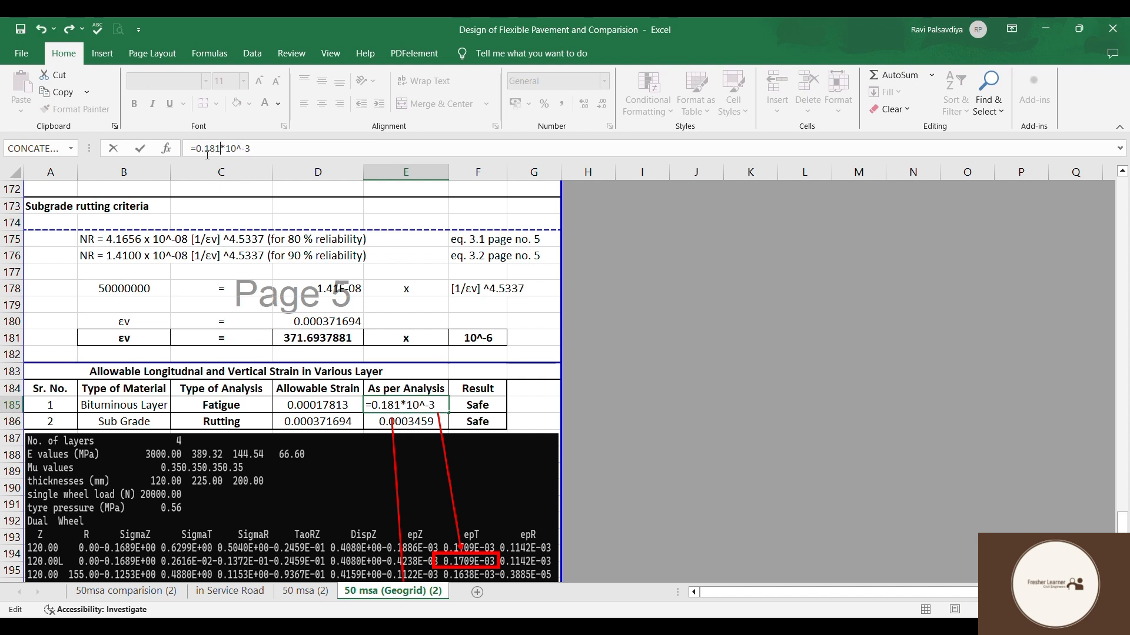
key("Return")
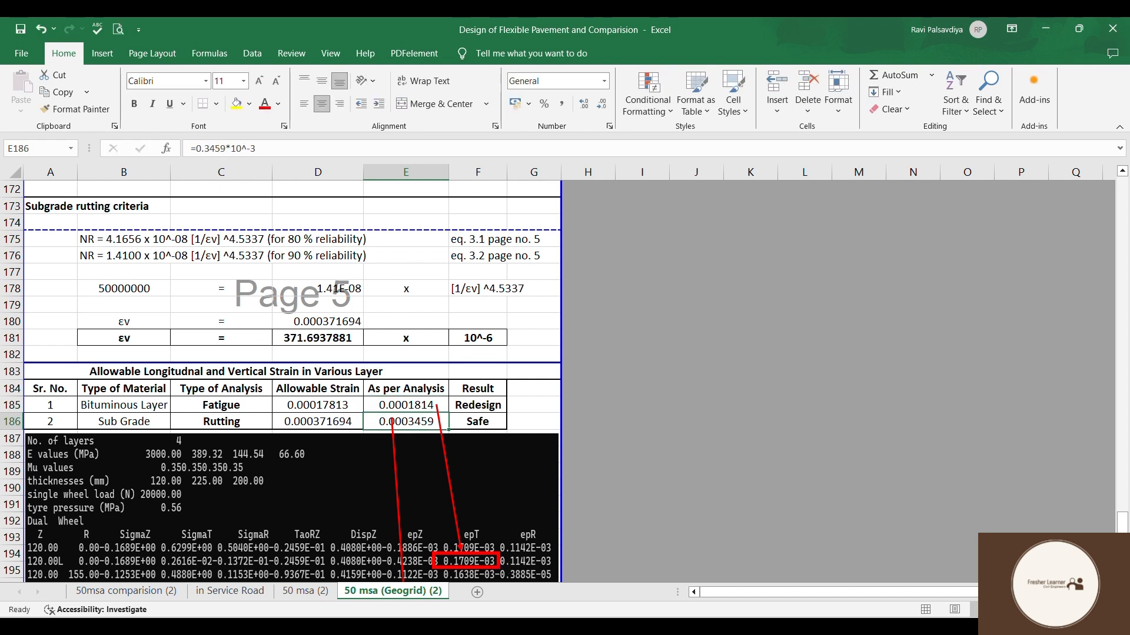
Check the epZ strains at 520 mm depth in IITPAVE and set the rutting analysis strain in E186 to =0.378*10^-3 in Excel.
key("alt+Tab")
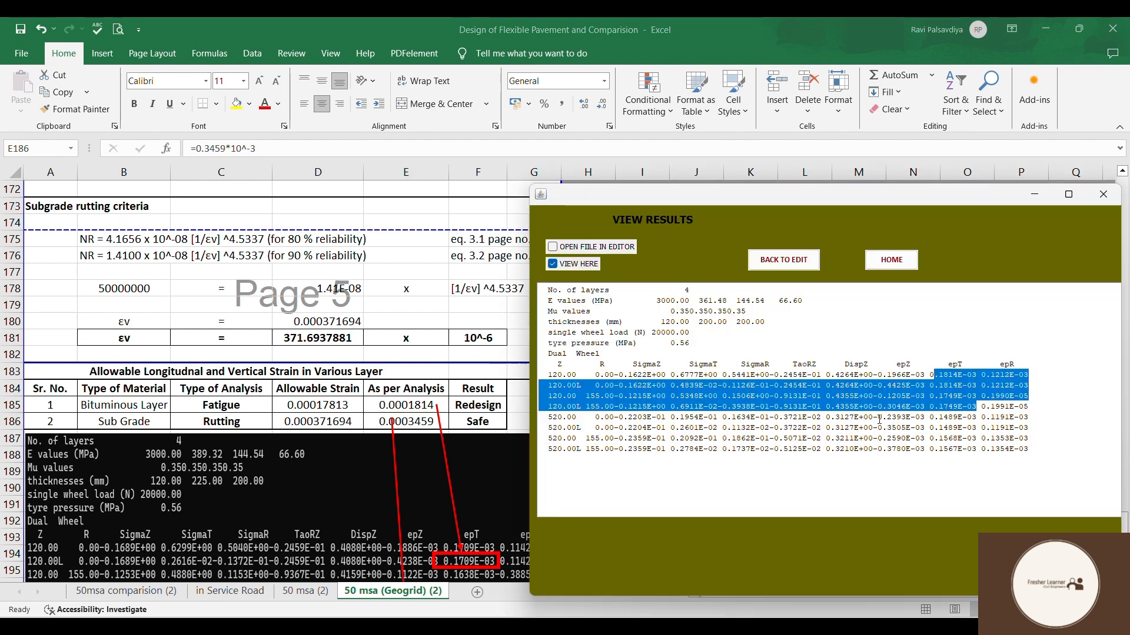
left_click_drag(880, 420, 907, 417)
left_click(925, 449)
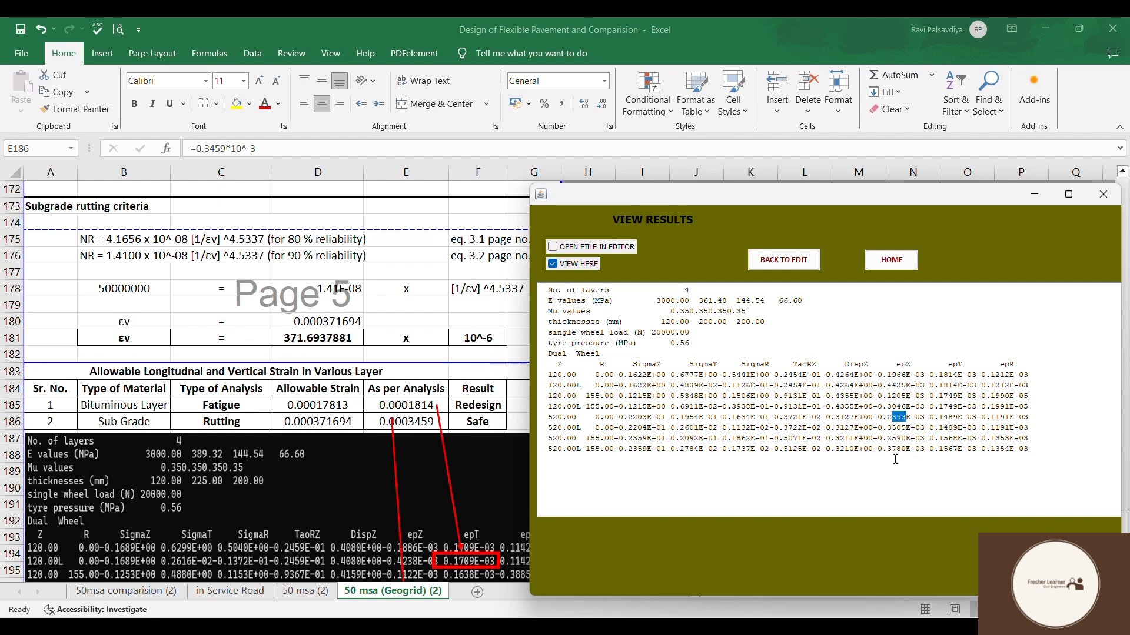
key("alt+Tab")
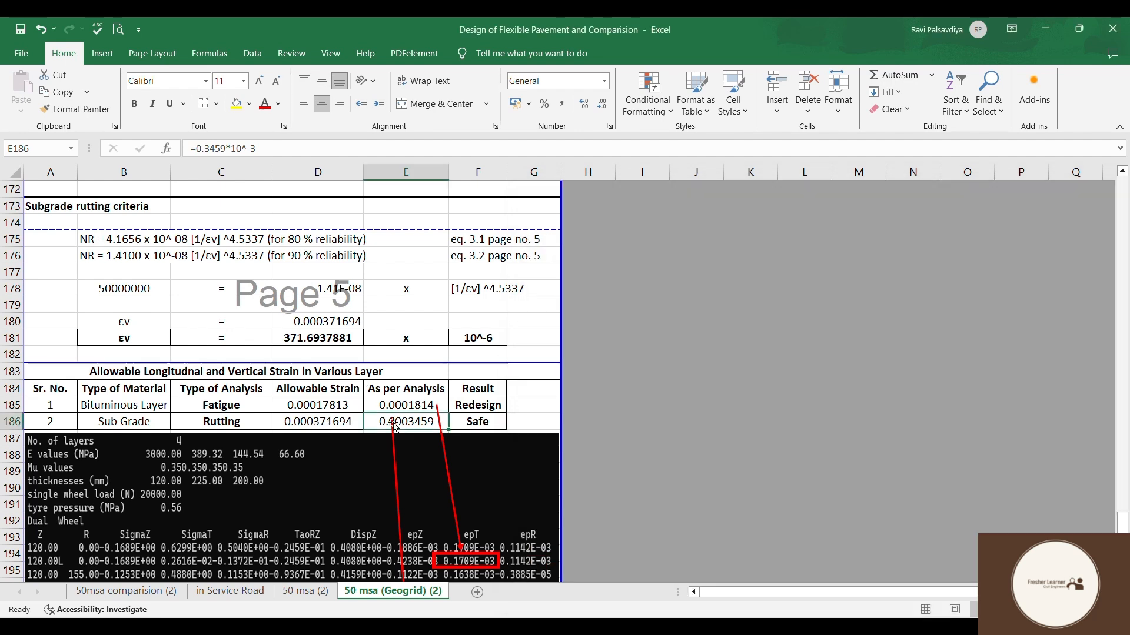
left_click(226, 148)
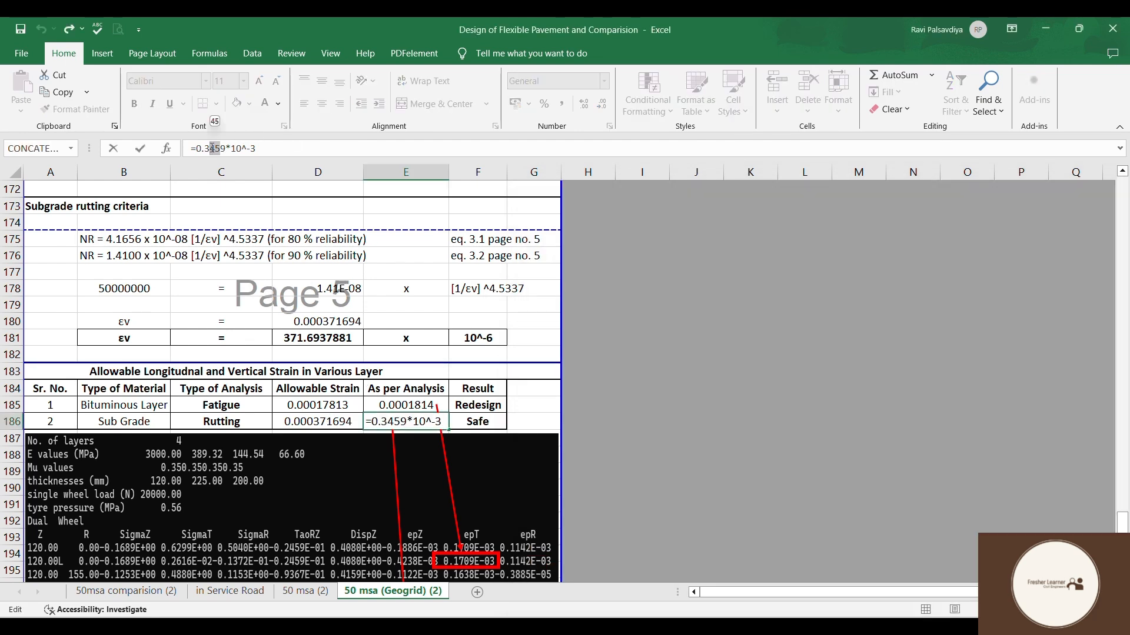
key("BackSpace")
key("BackSpace")
type("780")
key("Delete")
key("Return")
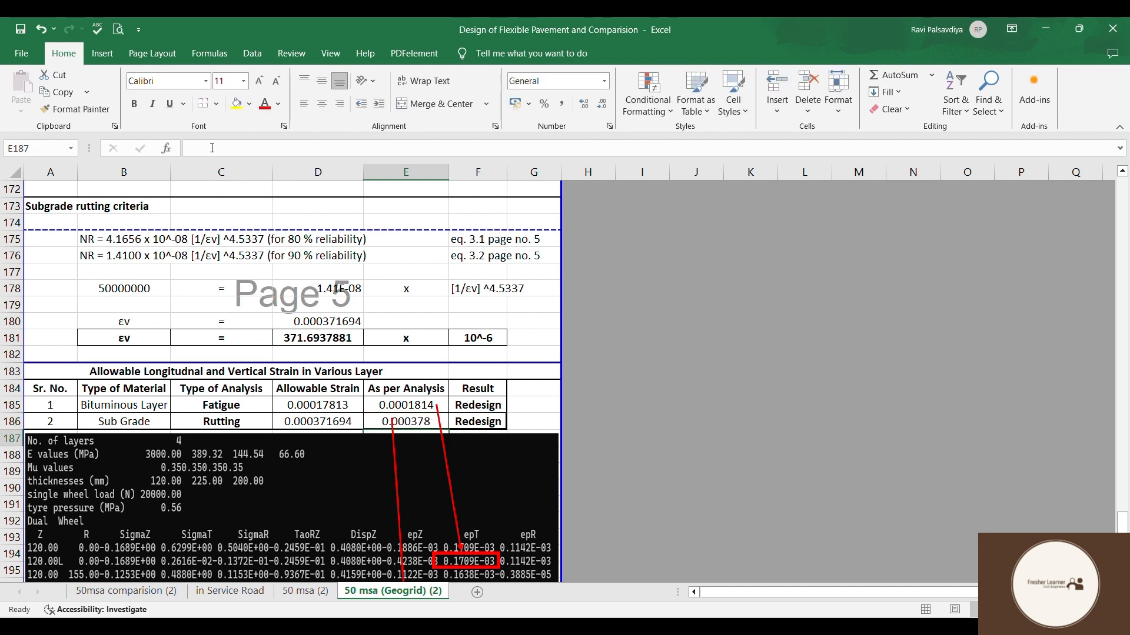
Compare the allowable and analysis strains for fatigue and rutting, and go back through the fatigue criteria and layer modulus calculations.
left_click(421, 423)
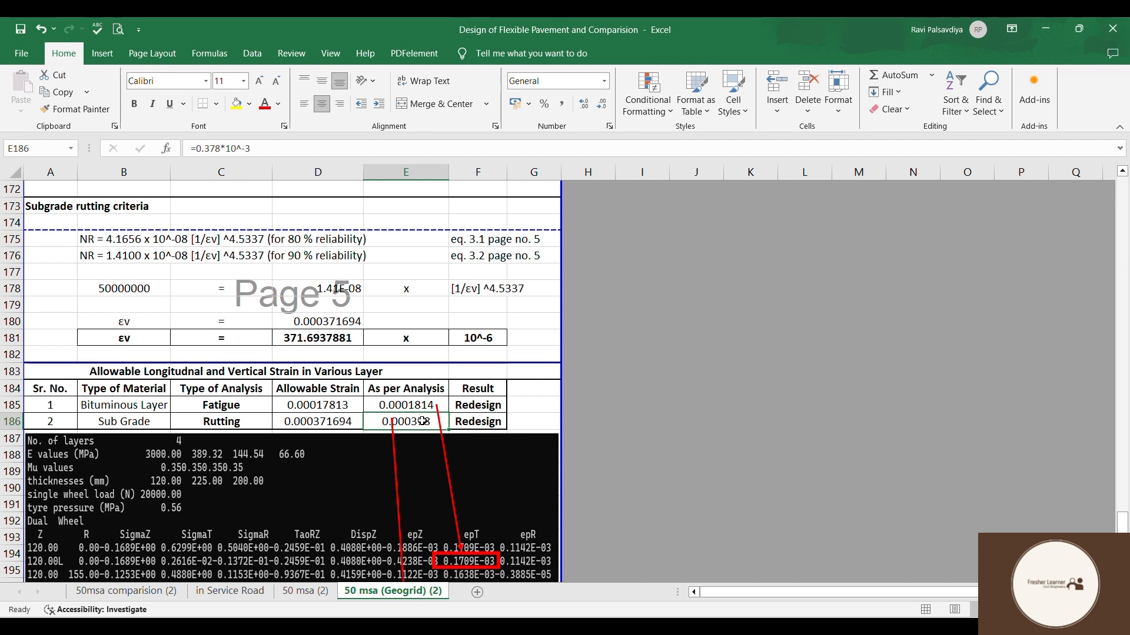
scroll(352, 356, "up", 1)
scroll(352, 356, "up", 14)
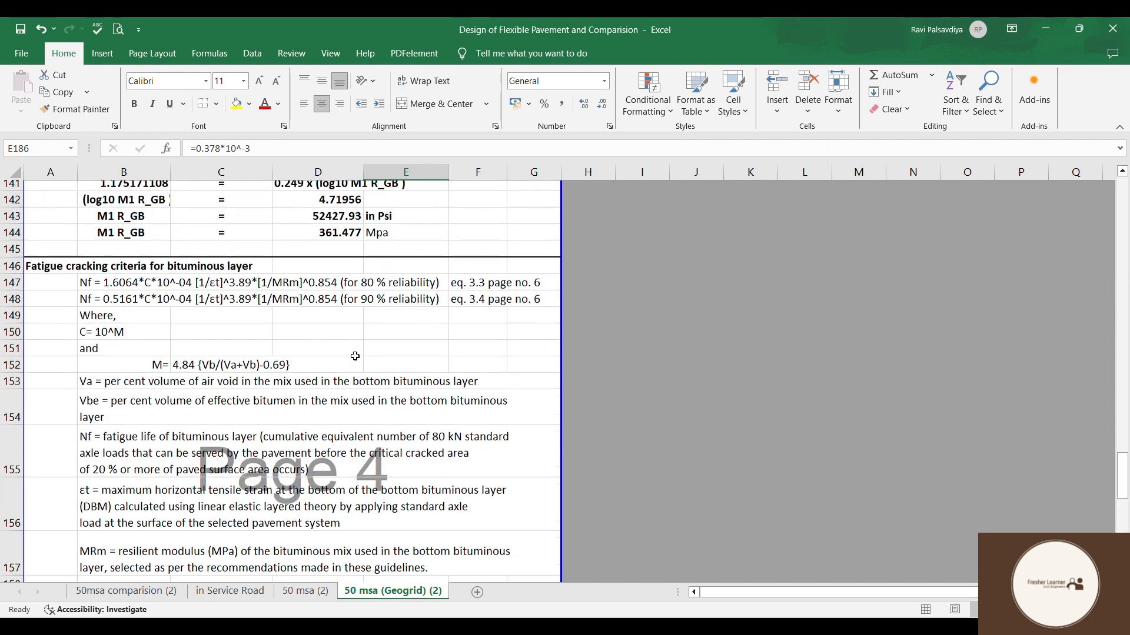
scroll(360, 356, "down", 10)
scroll(365, 357, "down", 4)
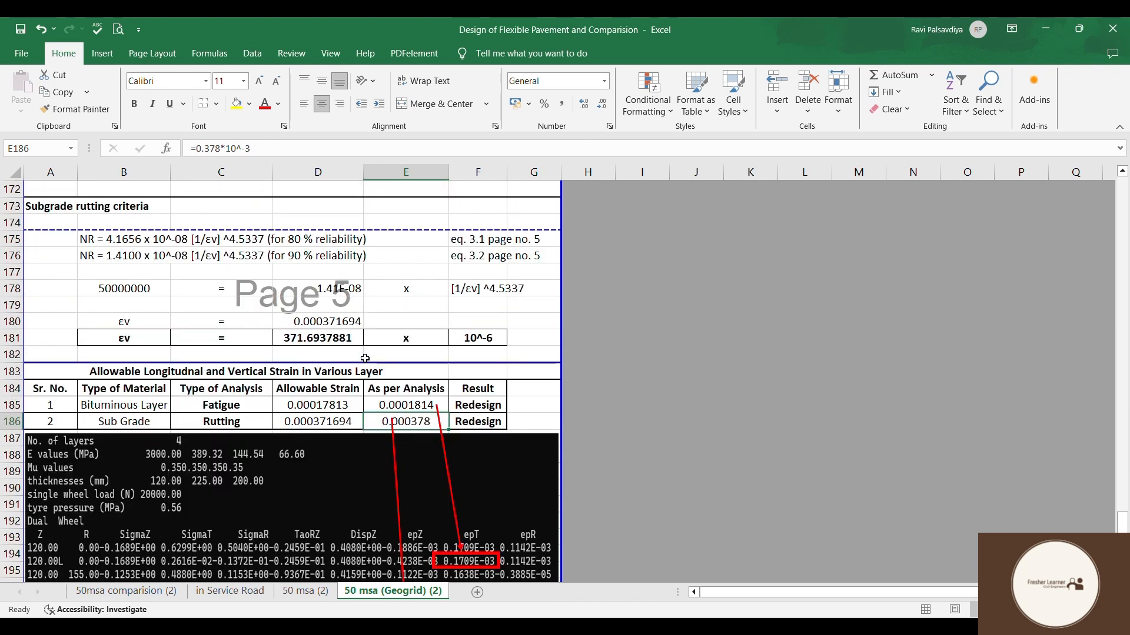
left_click(332, 403)
left_click(418, 410)
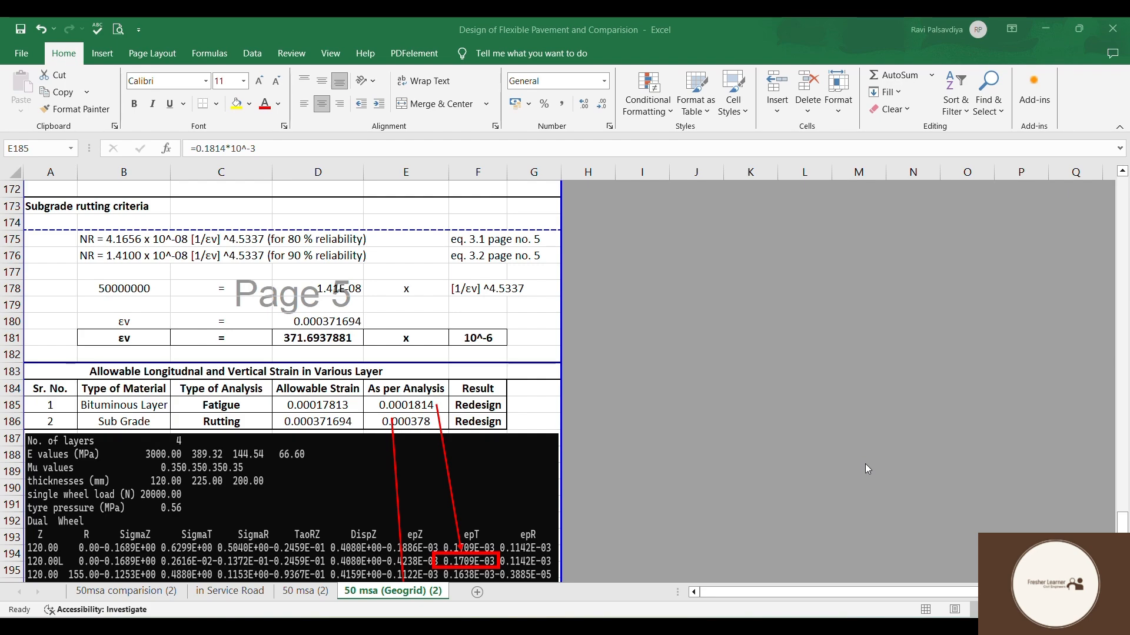
scroll(866, 469, "up", 20)
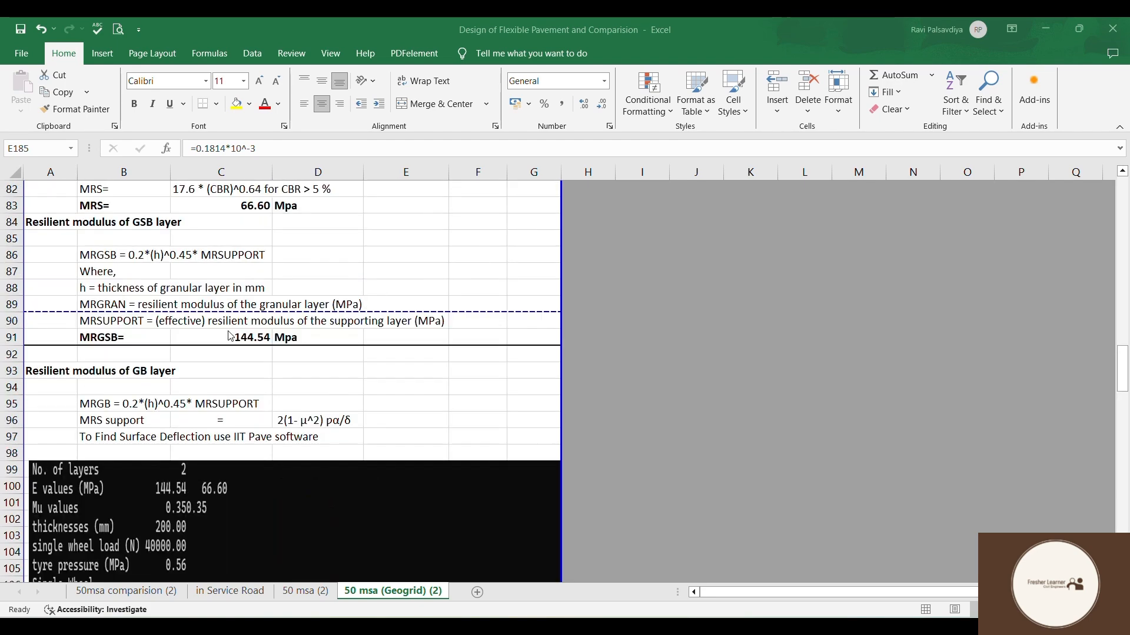
Go back to the trial crust thickness table and set the WMM with Geogrid layer thickness in C25 to 225.
scroll(232, 334, "up", 12)
scroll(230, 338, "down", 2)
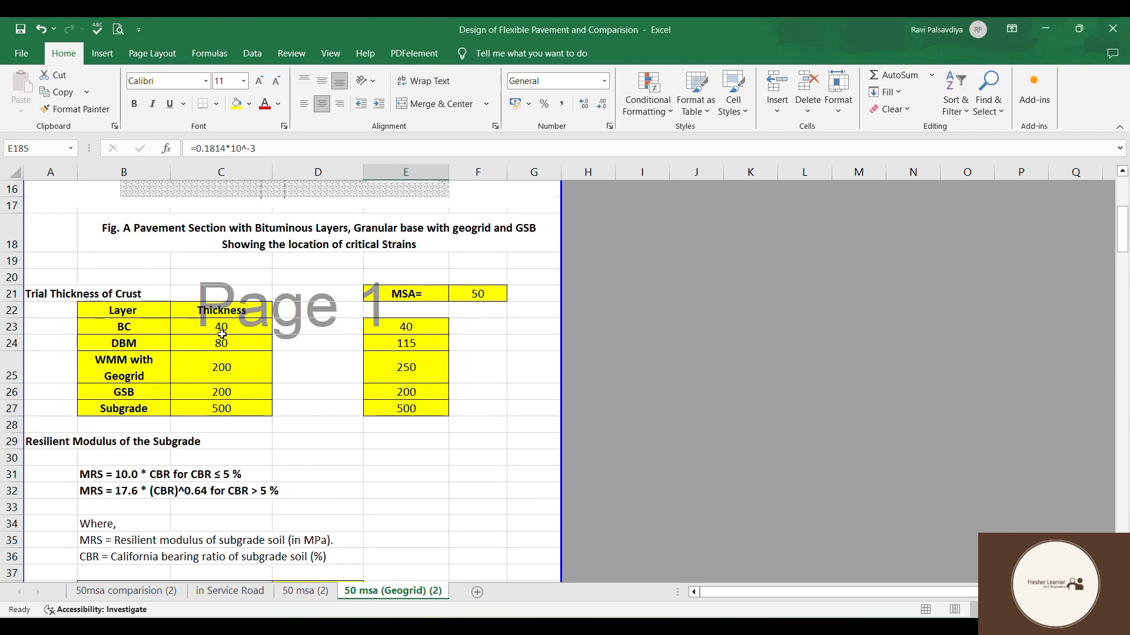
left_click(226, 344)
left_click(223, 367)
left_click(222, 392)
left_click(222, 408)
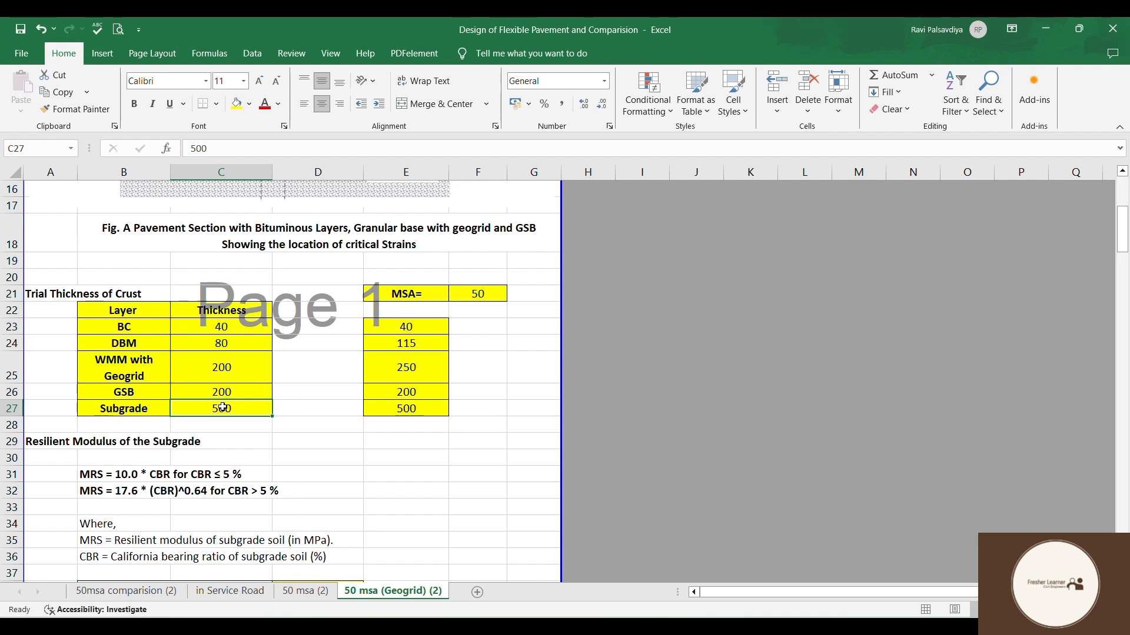
left_click(231, 372)
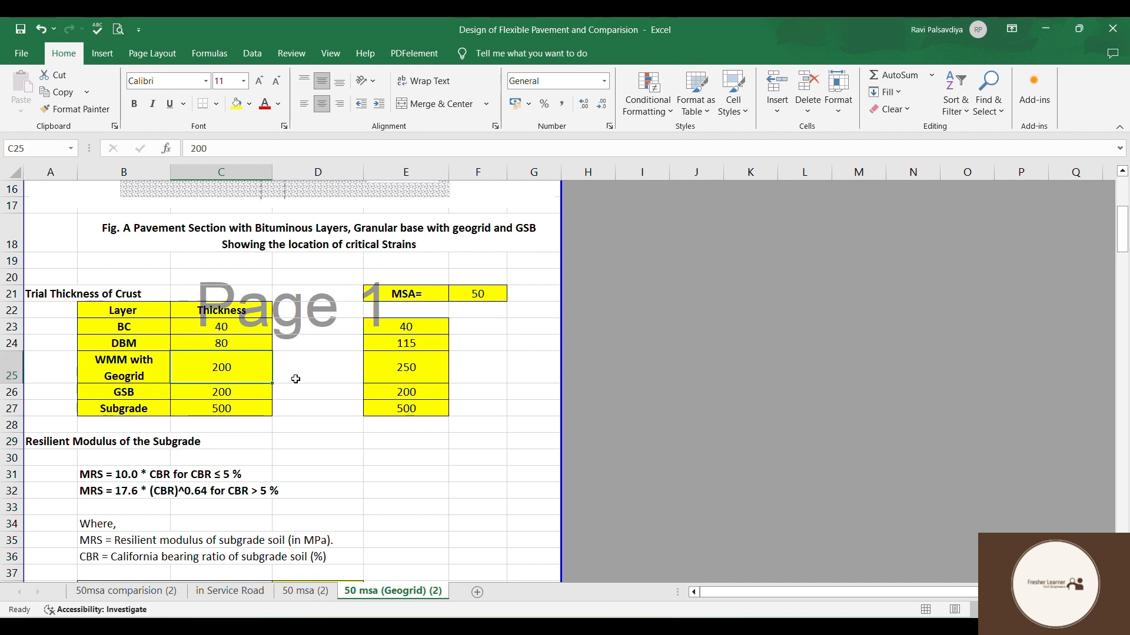
type("225")
key("Return")
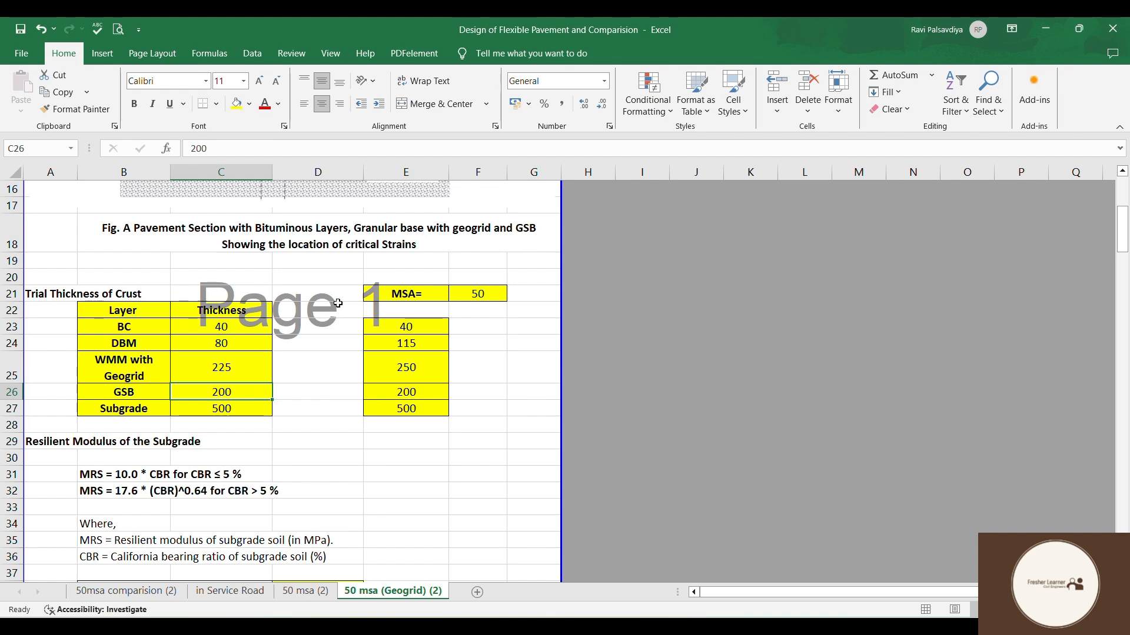
Look up the modified granular base modulus in D144, switch to IITPAVE and set layer 2's elastic modulus to 389.320 MPa.
scroll(337, 303, "down", 19)
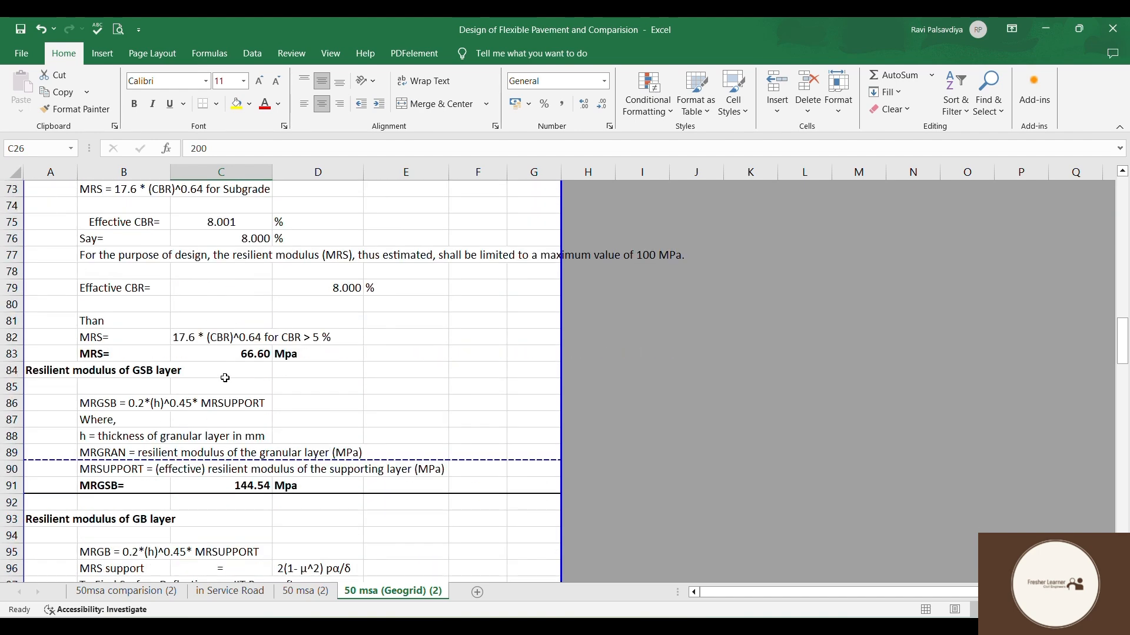
scroll(224, 378, "down", 14)
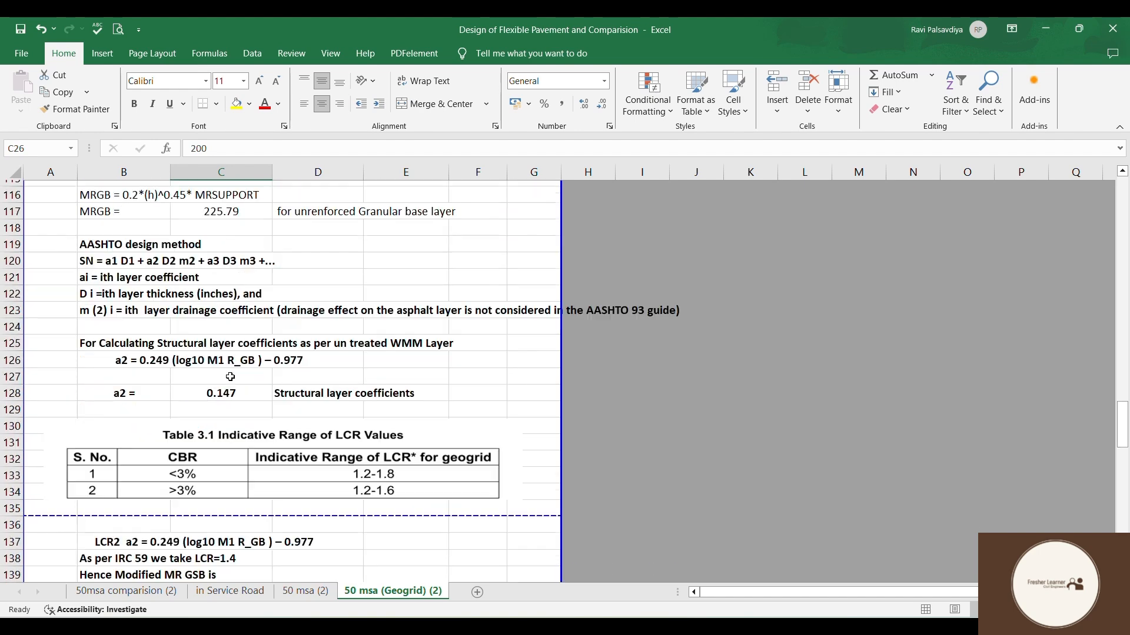
scroll(230, 376, "down", 5)
left_click(129, 419)
left_click(340, 419)
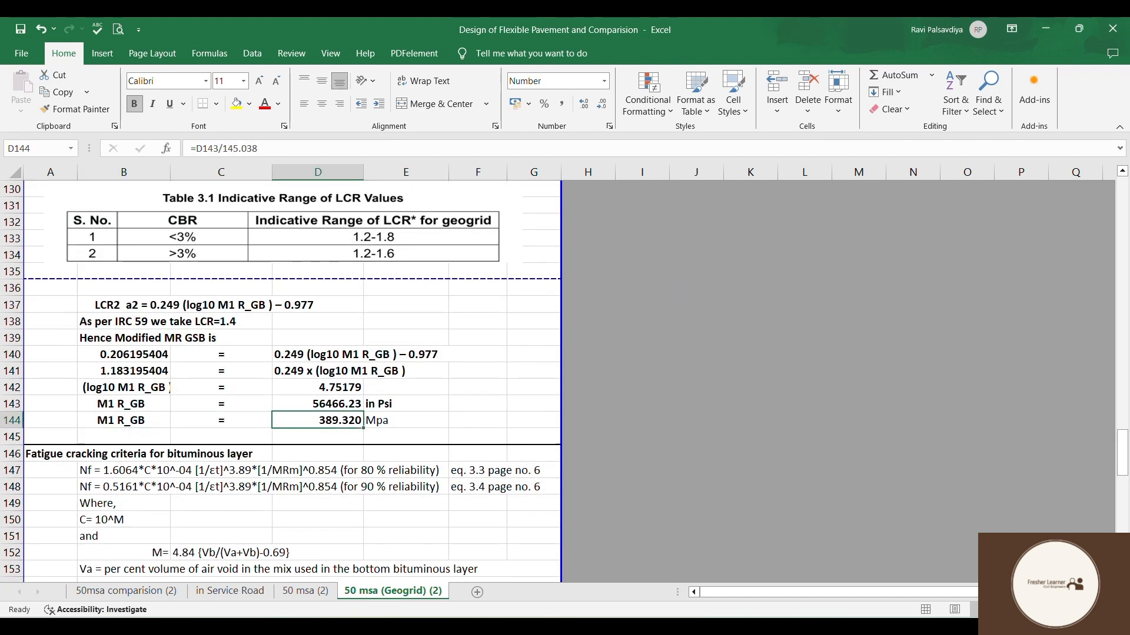
mouse_move(779, 627)
left_click(778, 559)
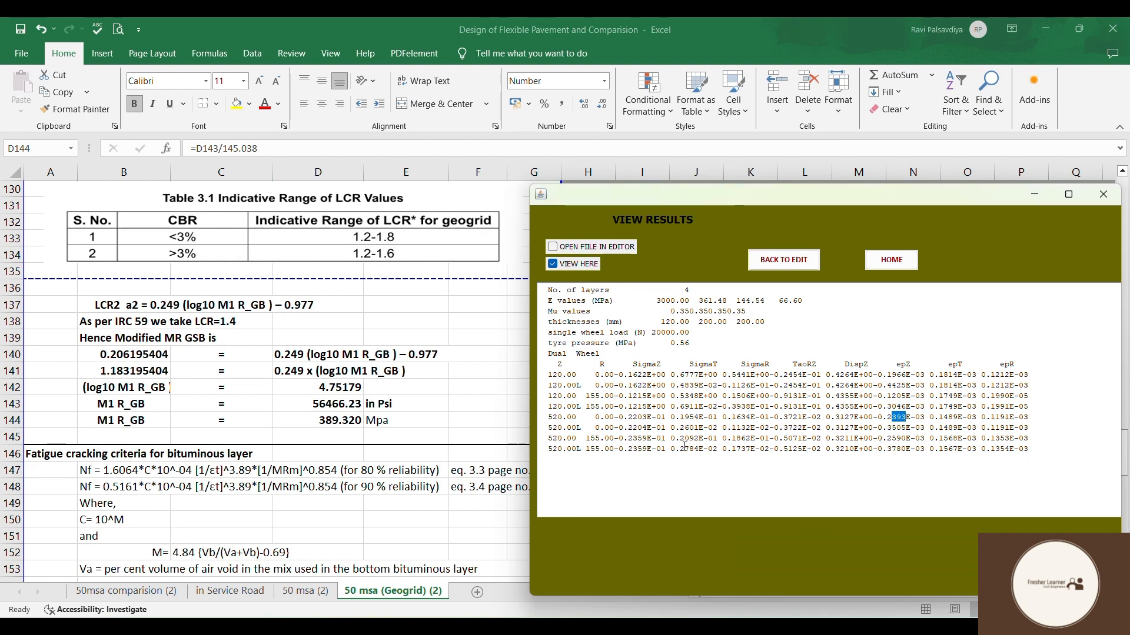
left_click(780, 264)
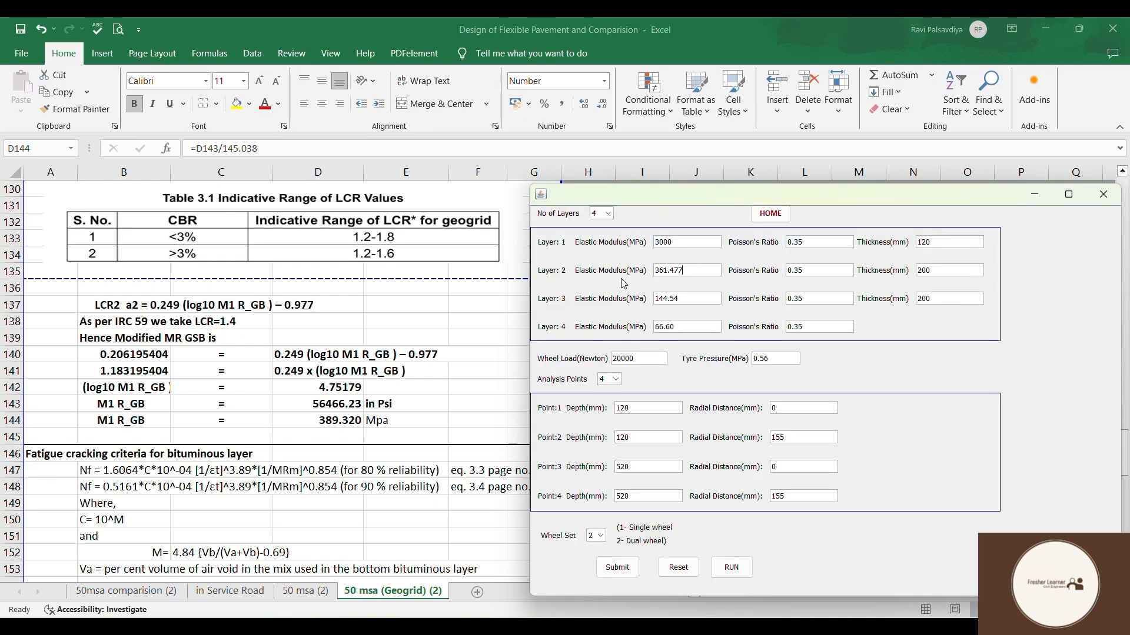
key("ctrl+a")
type("389.320")
Set layer 2's thickness to 225 mm and the depths of analysis points 3 and 4 to 545 mm.
double_click(927, 270)
type("225")
left_click_drag(634, 467, 620, 499)
Submit the revised four-layer inputs, run the analysis and view the results inside the program.
left_click(616, 567)
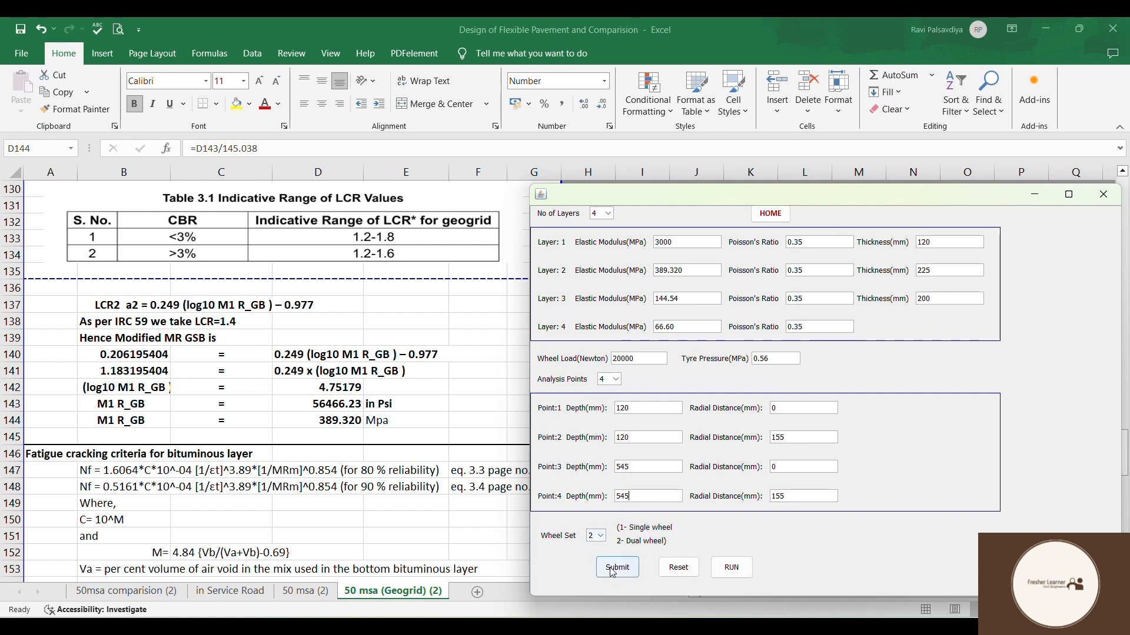
left_click(575, 340)
left_click(730, 566)
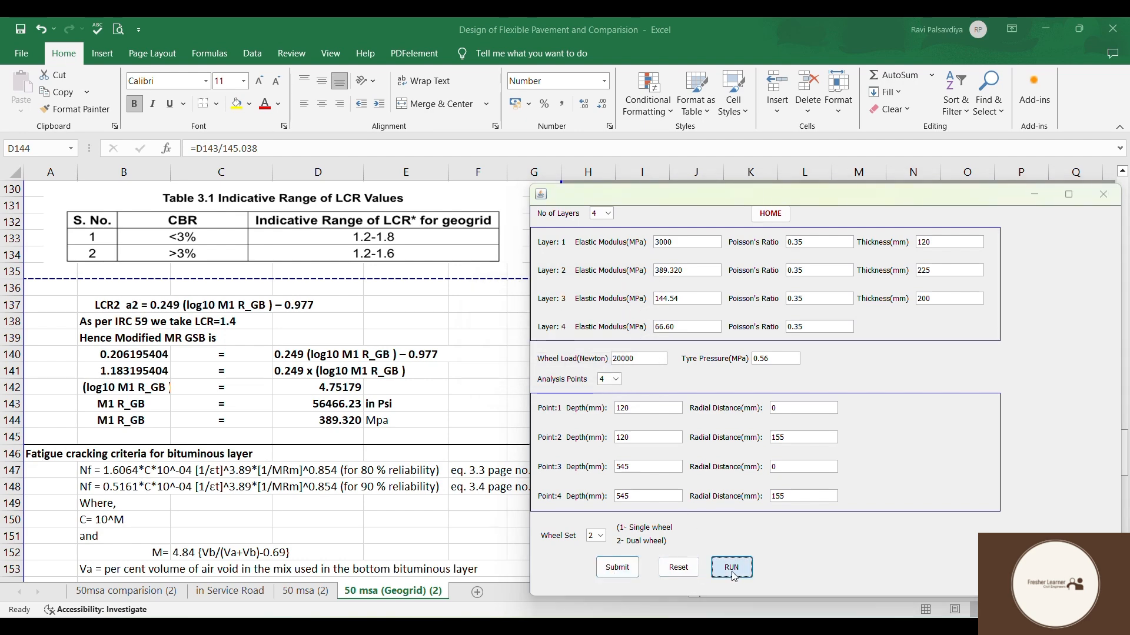
left_click(576, 333)
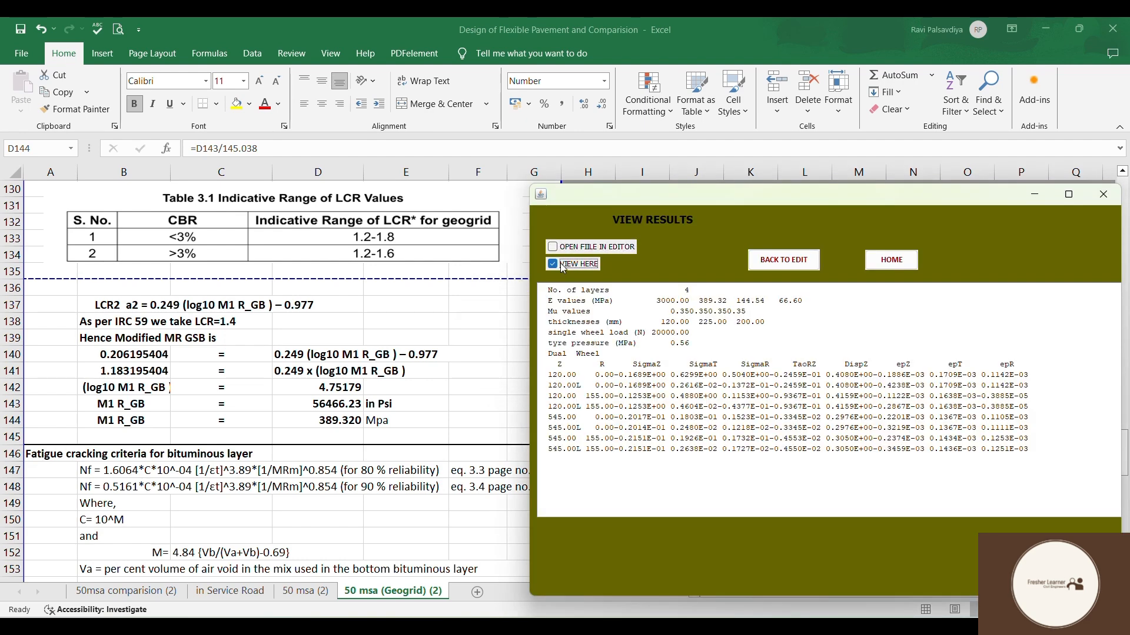
Check the epT strains at 120 mm depth, switch to Excel and set the fatigue analysis strain in E185 to =0.1709*10^-3.
scroll(289, 436, "down", 20)
scroll(305, 431, "up", 6)
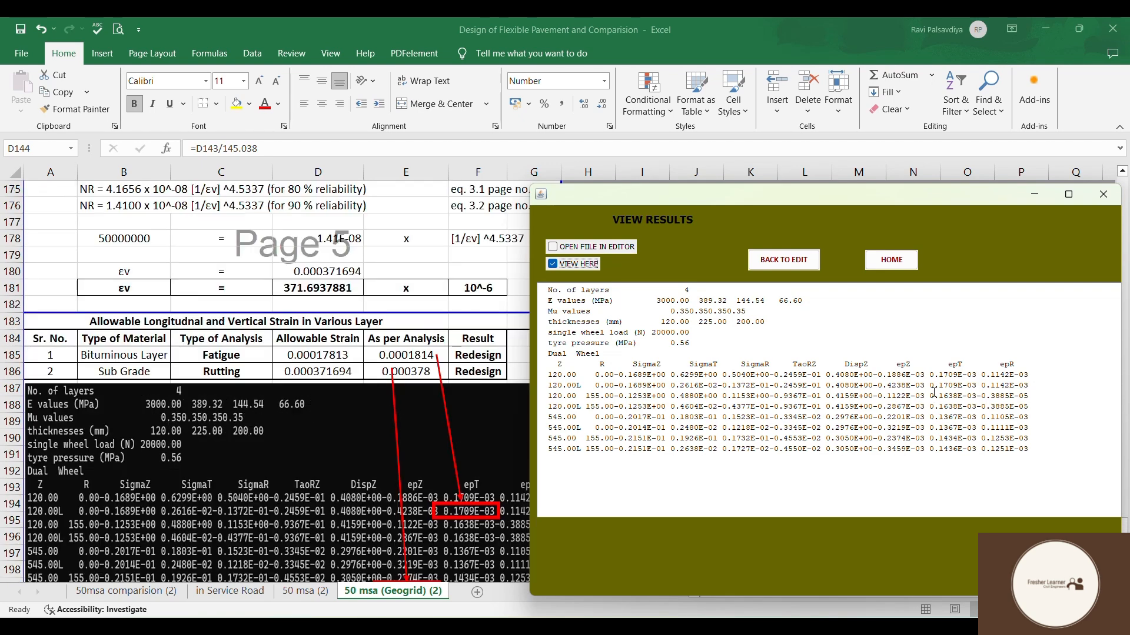
left_click(408, 358)
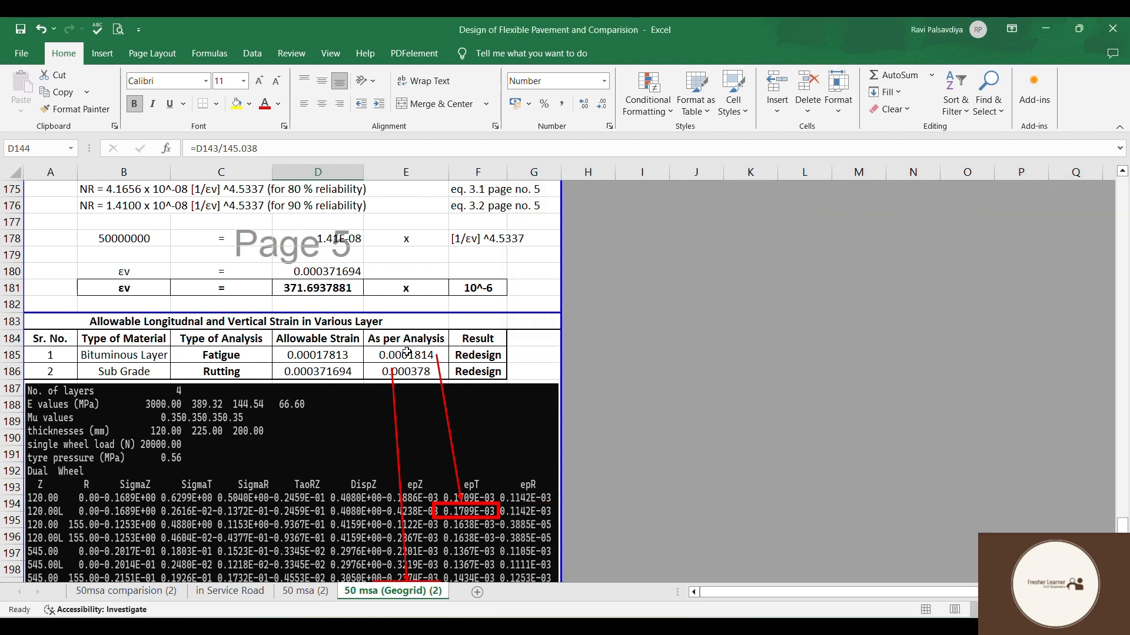
left_click_drag(225, 150, 204, 155)
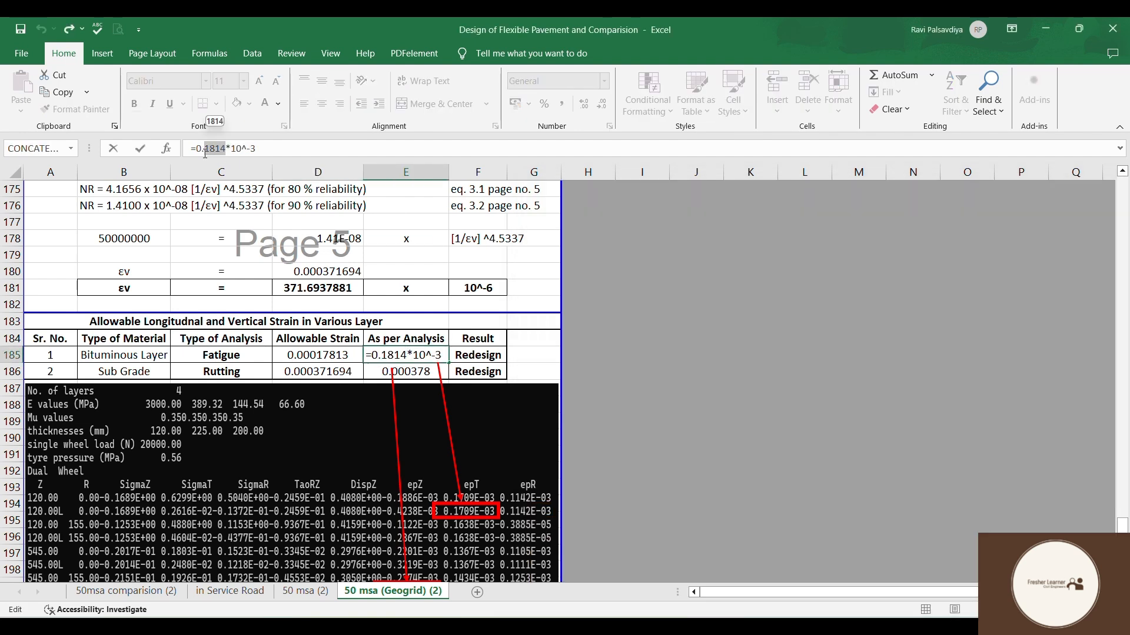
type("1709")
key("Return")
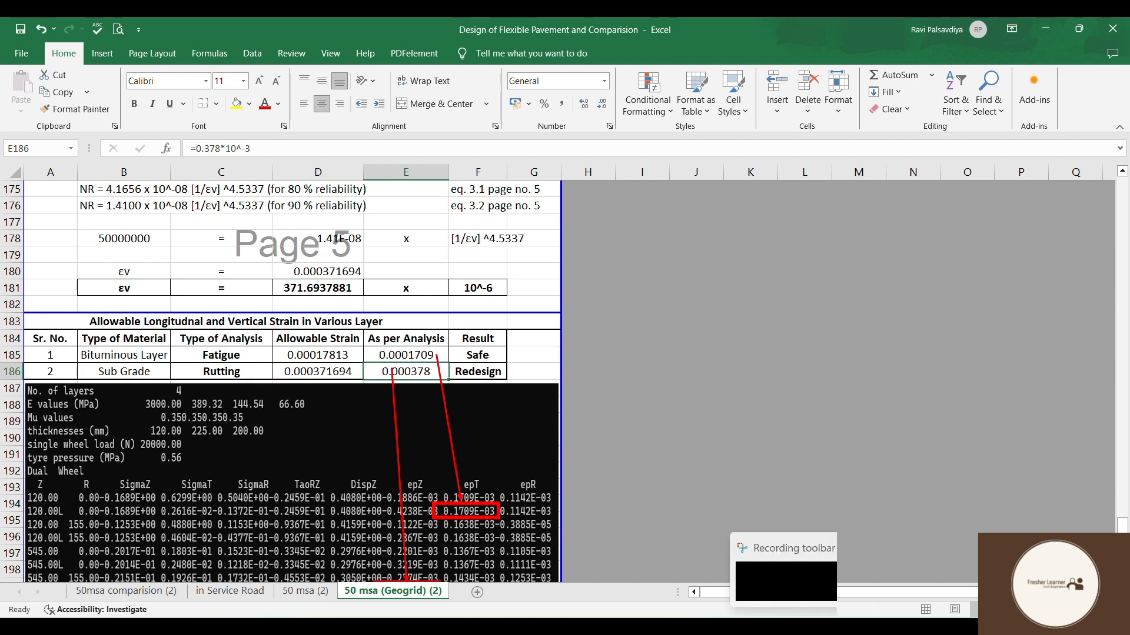
Check the epZ strains at 545 mm depth in IITPAVE and set the rutting analysis strain in E186 to =0.3459*10^-3 in Excel.
left_click(778, 627)
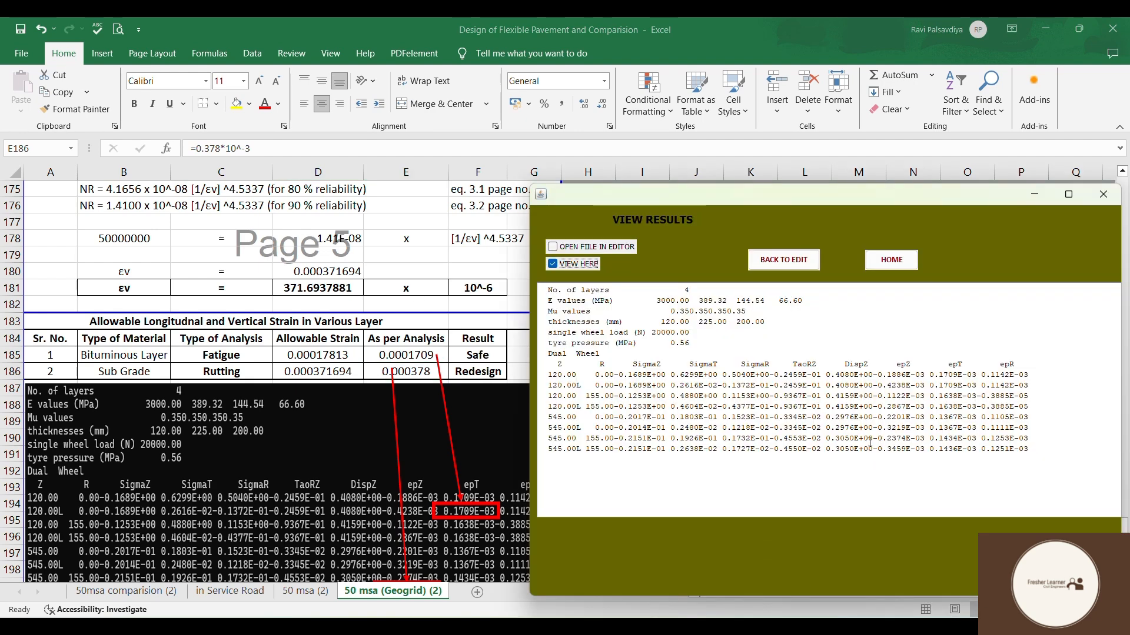
left_click_drag(926, 451, 885, 451)
double_click(413, 377)
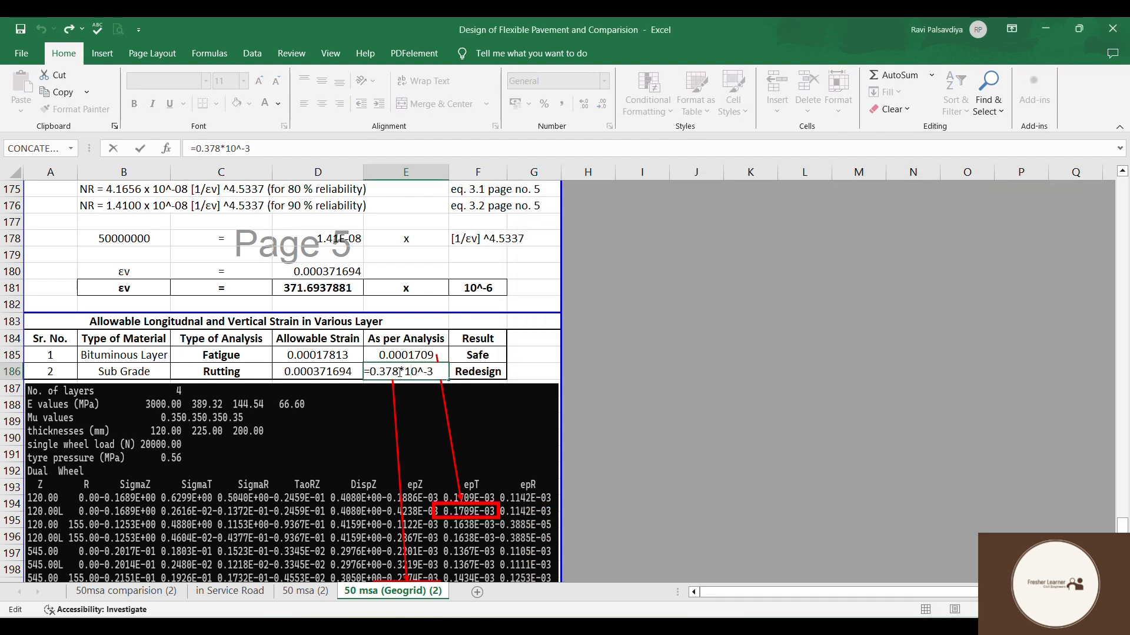
left_click_drag(399, 372, 387, 373)
type("459")
key("Return")
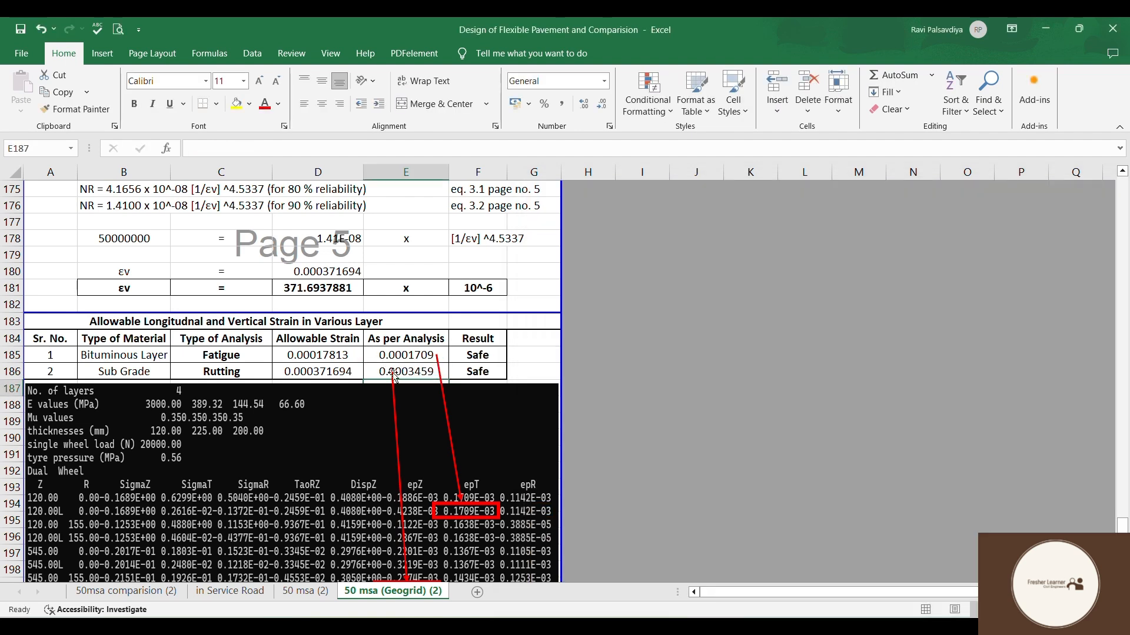
Revisit the trial thickness table, and compare the conventional and geogrid layer thicknesses on the 50msa comparision (2) sheet.
scroll(438, 388, "up", 20)
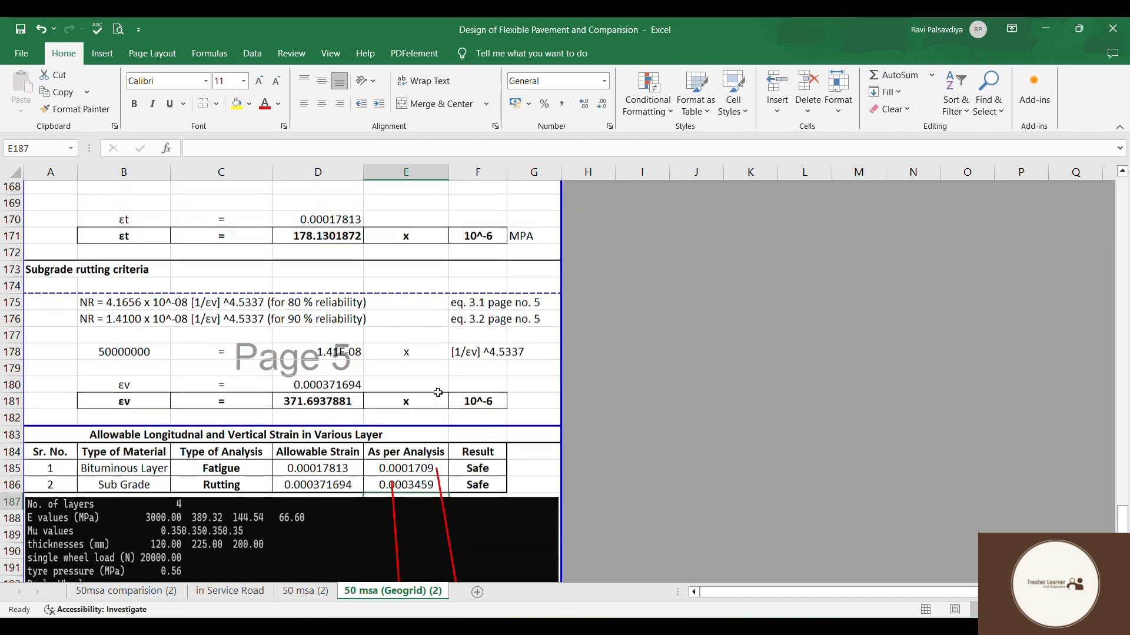
scroll(438, 389, "up", 20)
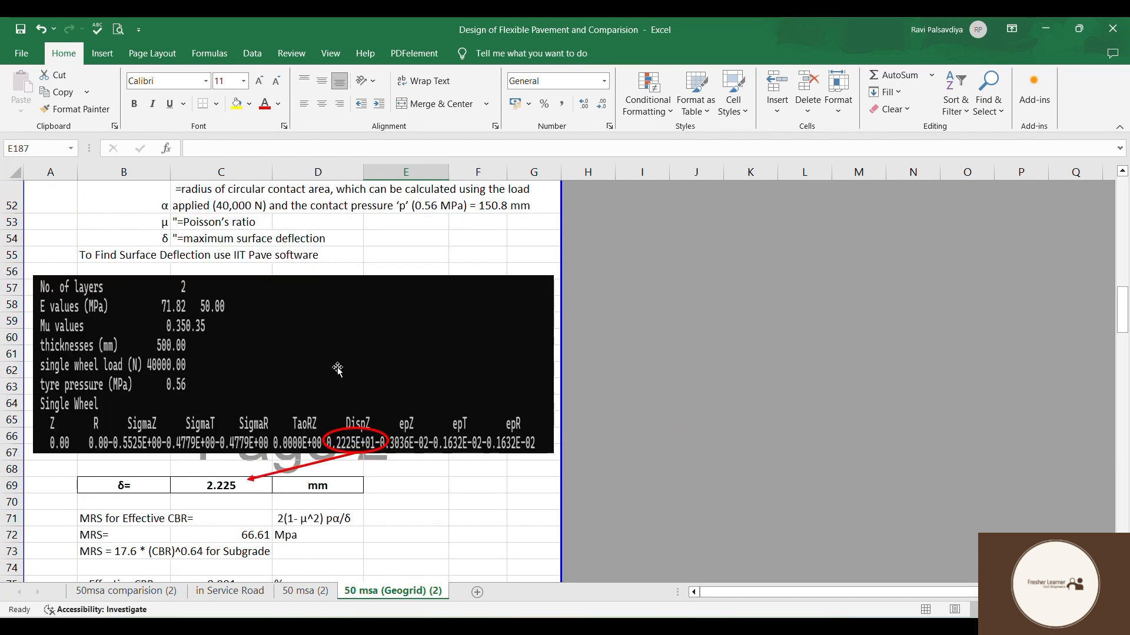
left_click(218, 297)
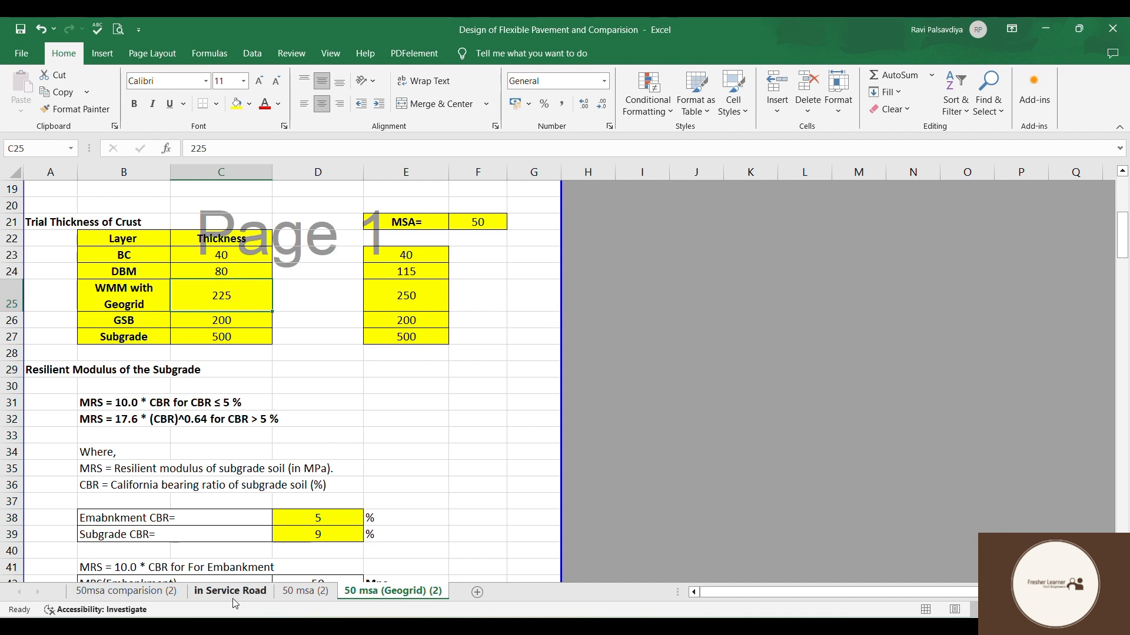
left_click(126, 591)
left_click(84, 261)
left_click_drag(84, 260, 190, 284)
left_click(83, 279)
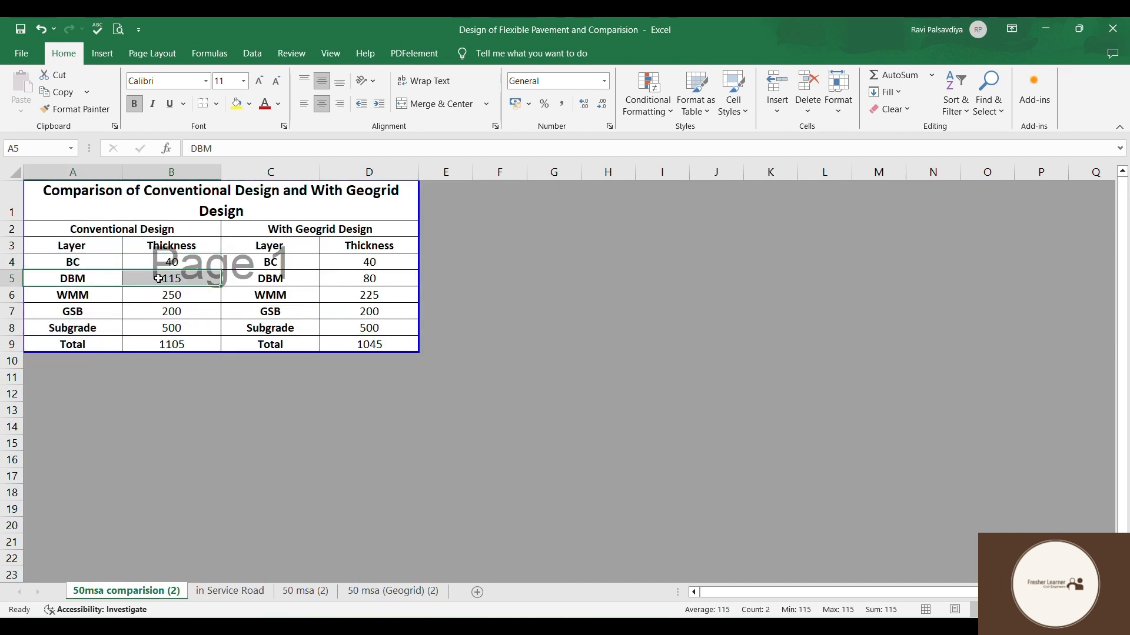
left_click(364, 278)
left_click_drag(51, 295, 156, 292)
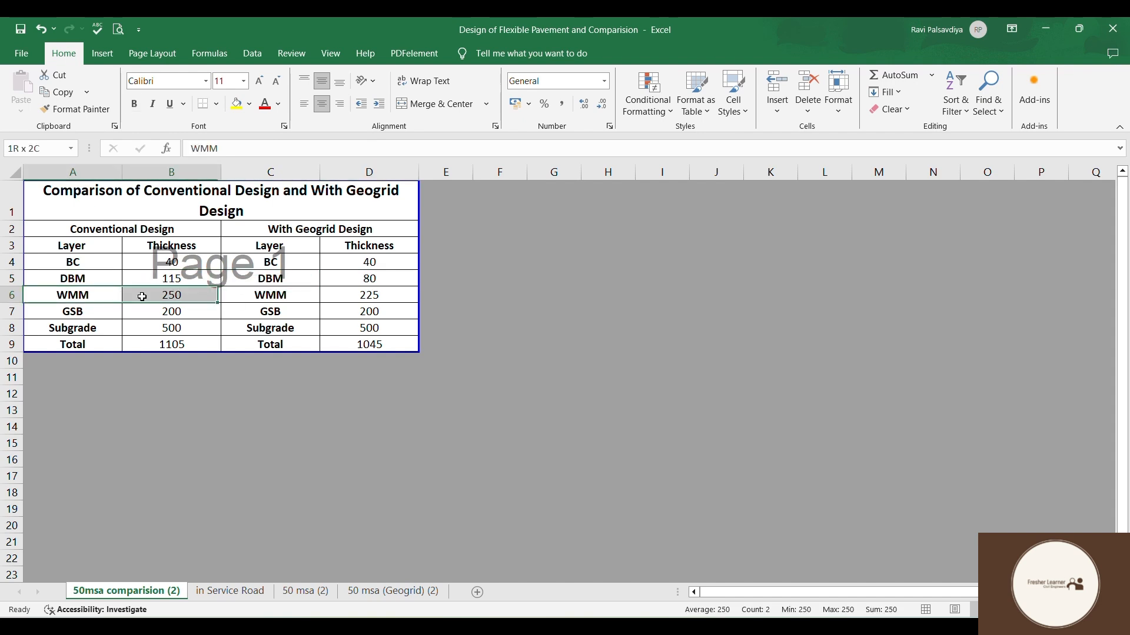
left_click(377, 293)
left_click_drag(59, 312, 162, 314)
left_click(377, 311)
Compare the total crust thickness of the conventional design in B9 with that of the geogrid design in D9.
scroll(267, 318, "down", 1)
scroll(236, 306, "down", 2)
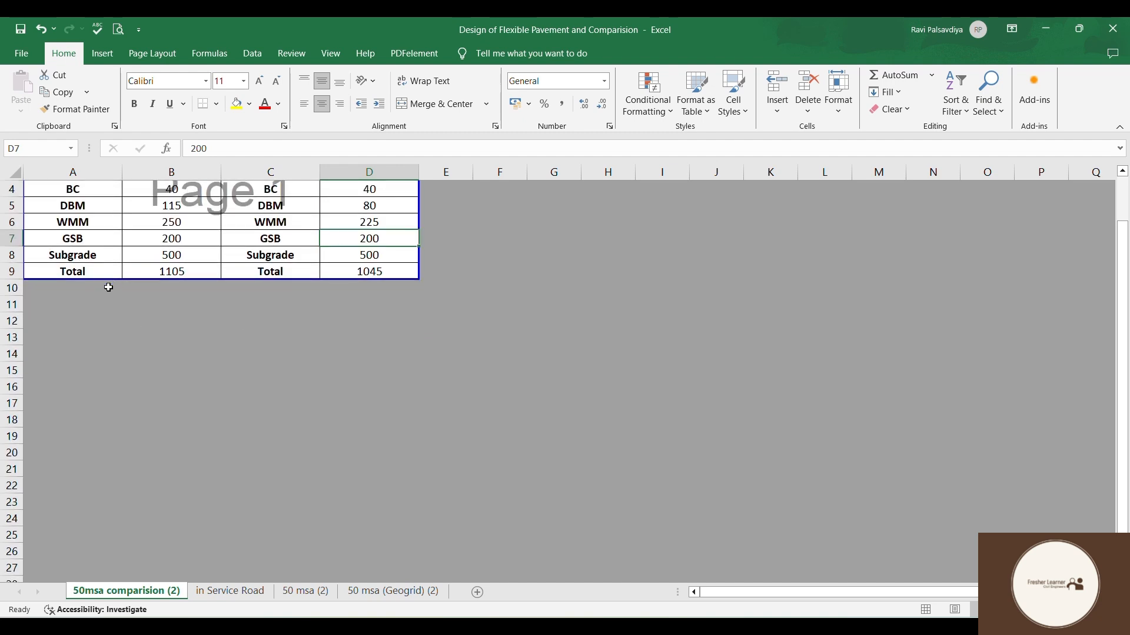
scroll(118, 294, "up", 3)
left_click(150, 343)
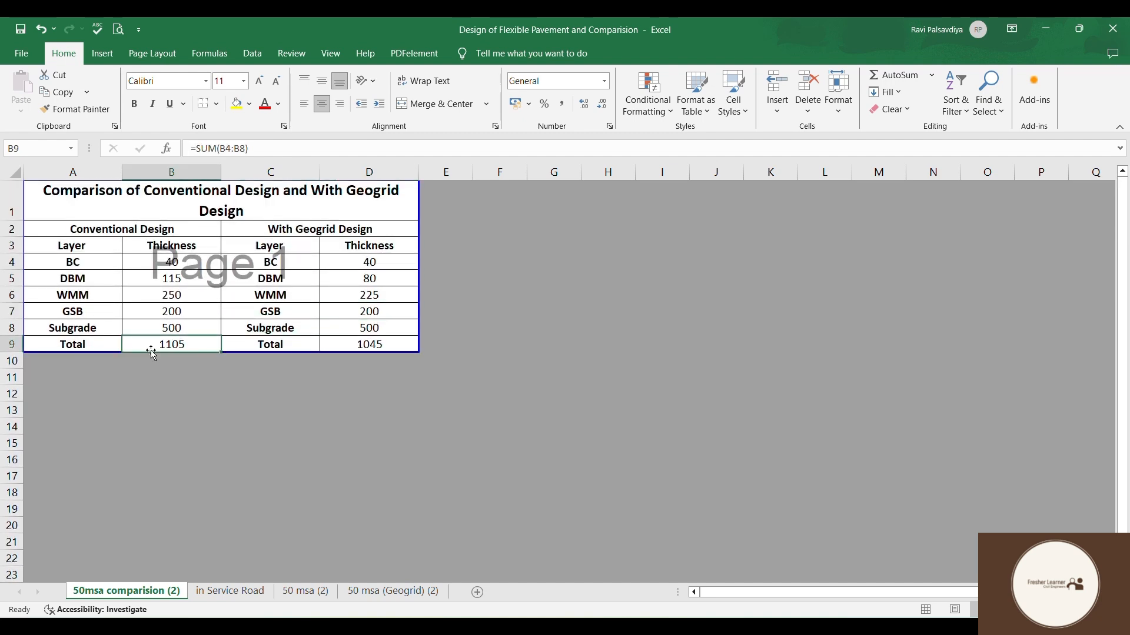
left_click(393, 344)
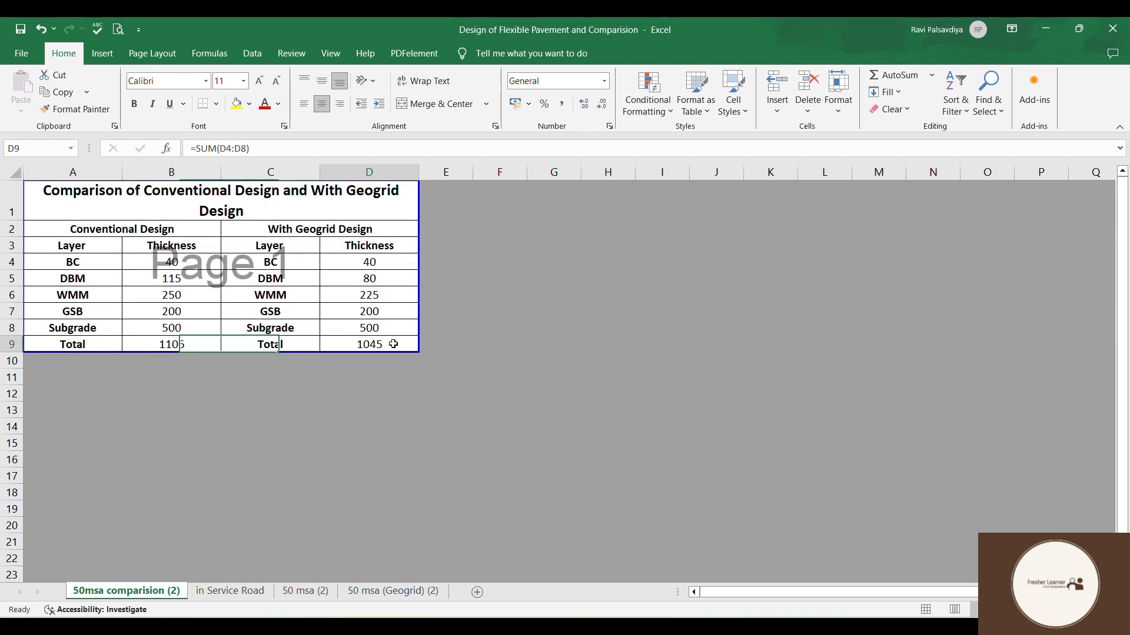
On the in Service Road sheet, examine the conventional design's 1 km cost table, from lengths and widths to the total amount.
left_click(223, 592)
left_click(108, 214)
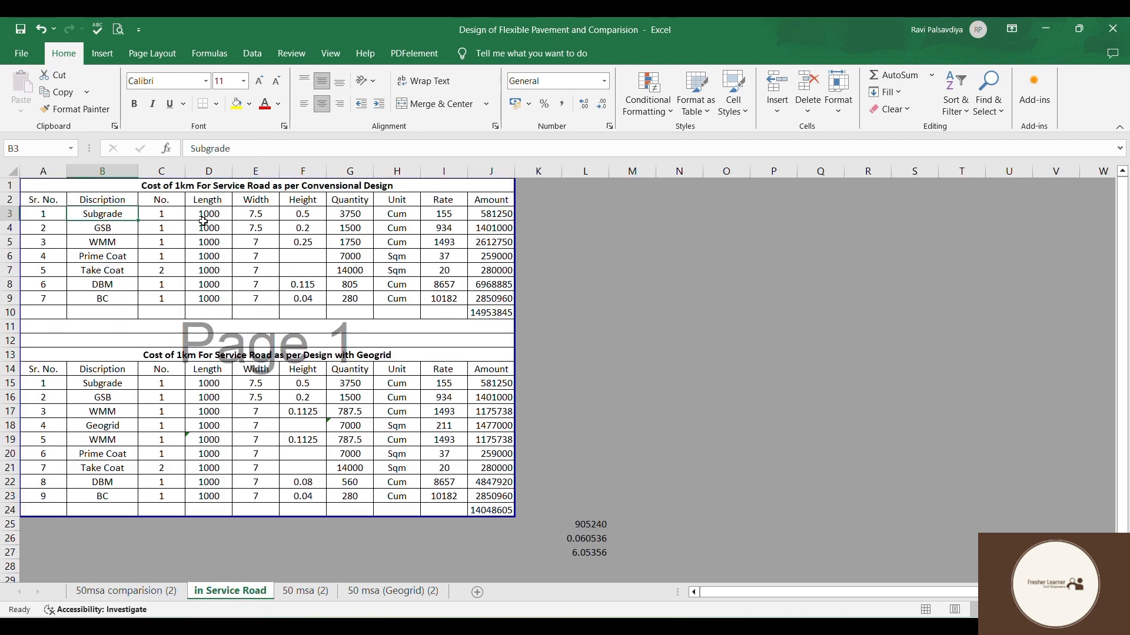
left_click(210, 215)
left_click(217, 256)
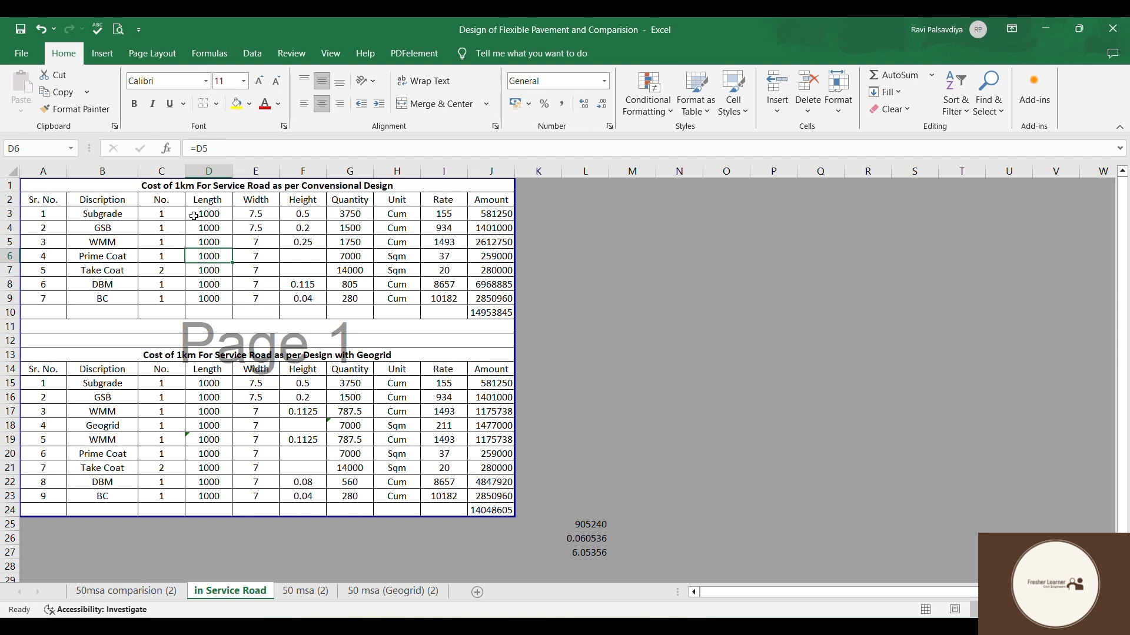
left_click_drag(244, 215, 483, 301)
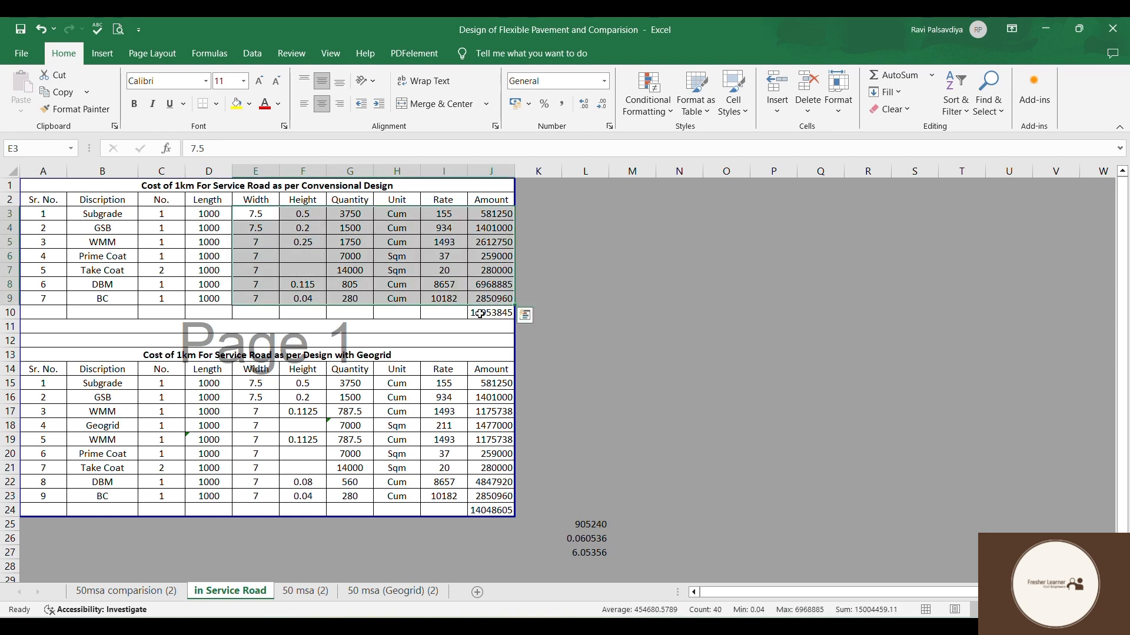
left_click(488, 313)
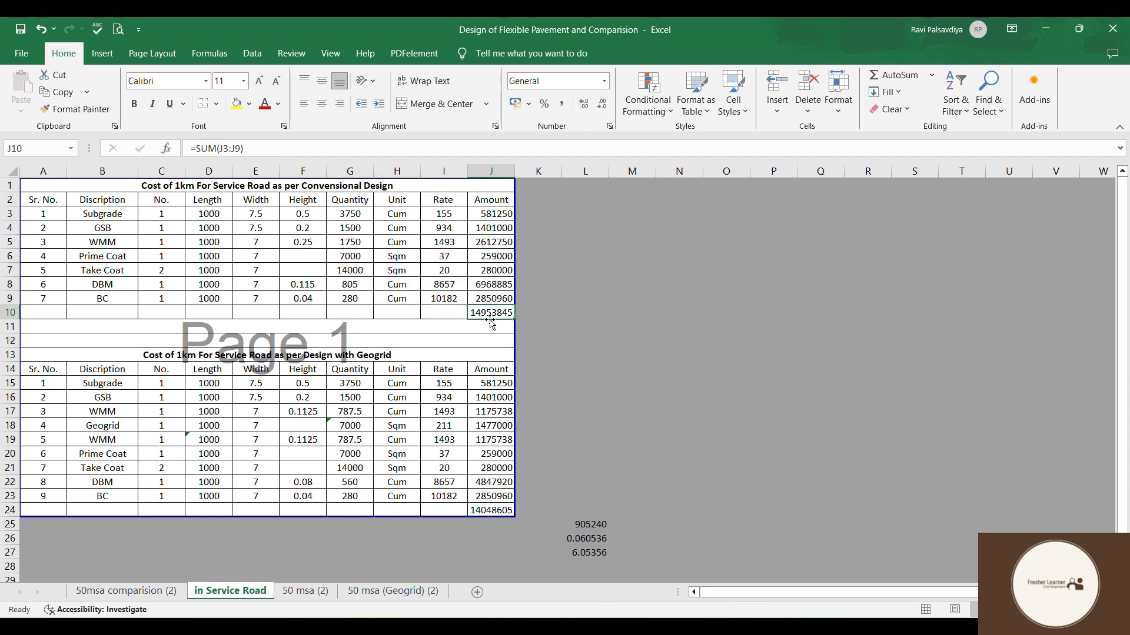
left_click(284, 186)
Examine the geogrid design's 1 km cost table and total, and the cost difference and percentage saving in L25:L27.
scroll(302, 339, "down", 2)
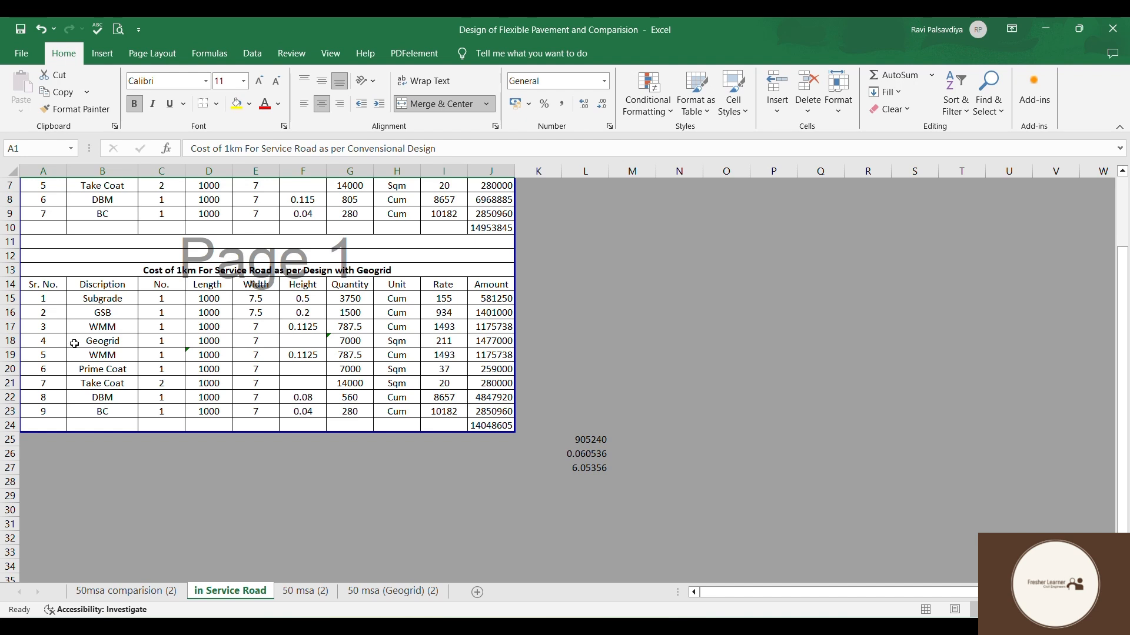
left_click(120, 274)
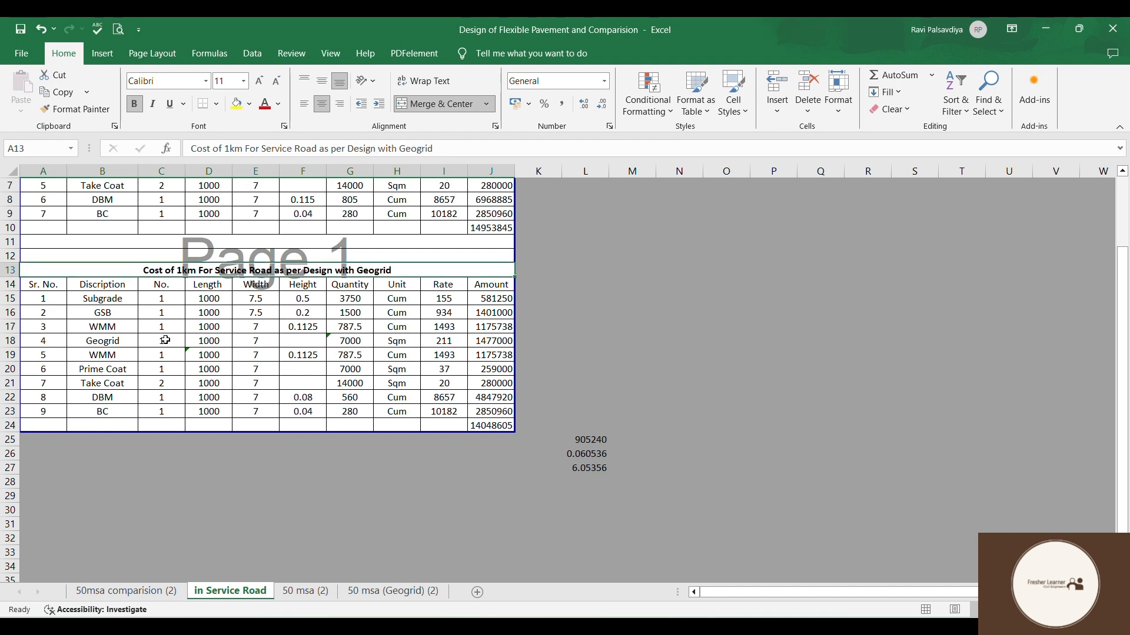
left_click(491, 425)
left_click(580, 444)
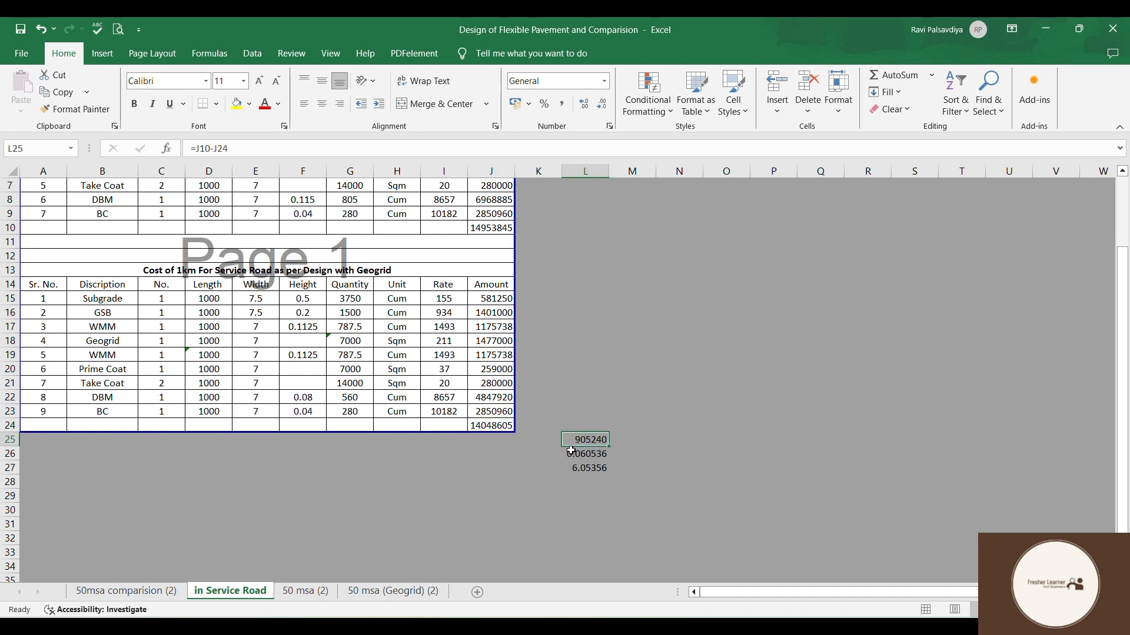
left_click(570, 451)
left_click(574, 464)
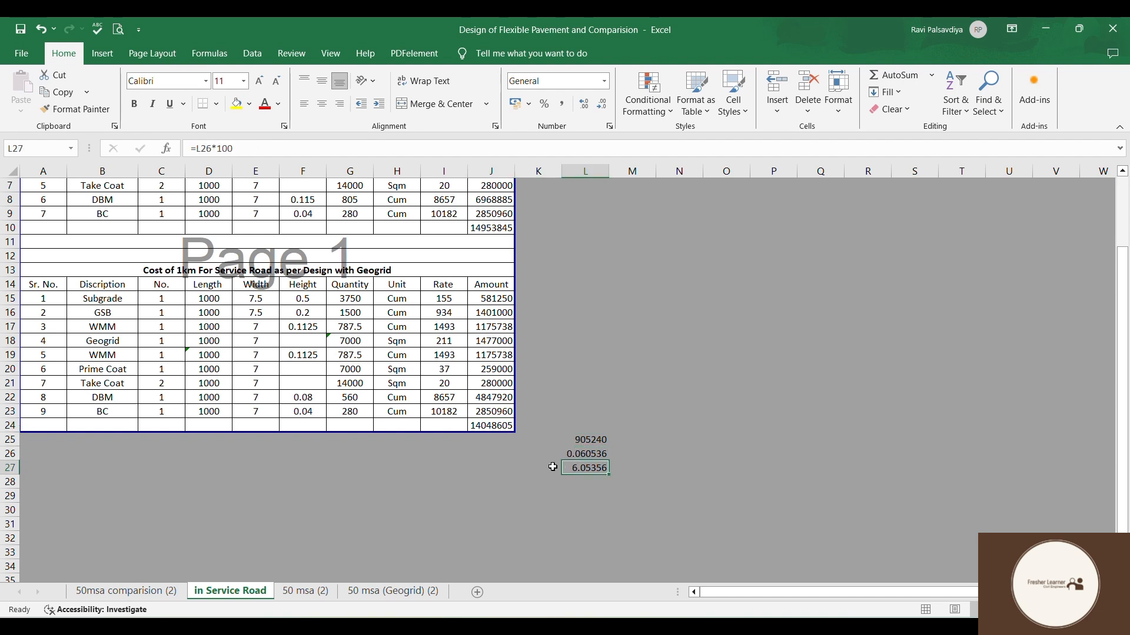